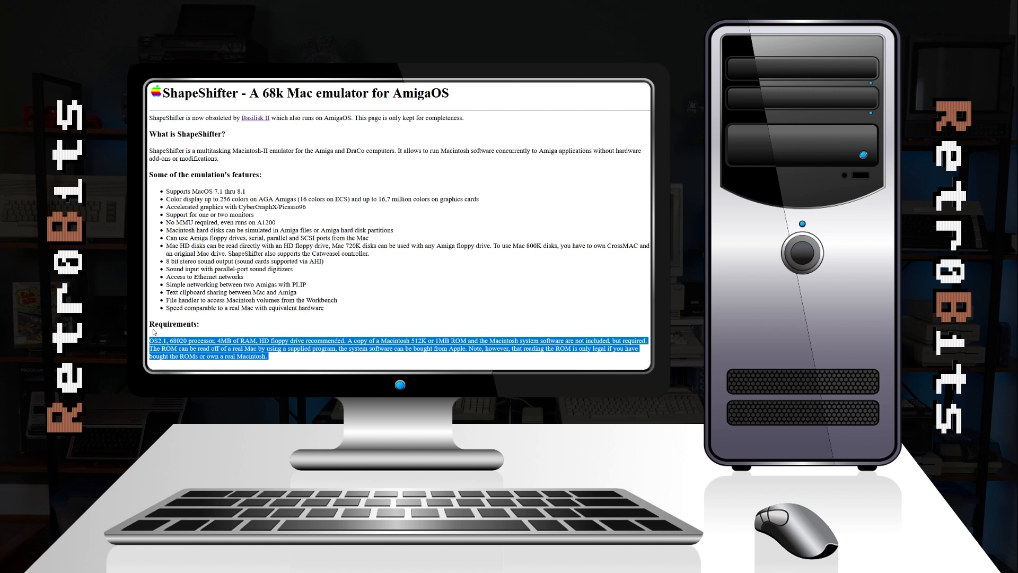
Review the ShapeShifter page's obsolescence note, follow its Basilisk II link and look over that emulator's general information
{"action": "left_click", "coordinate": [154, 332]}
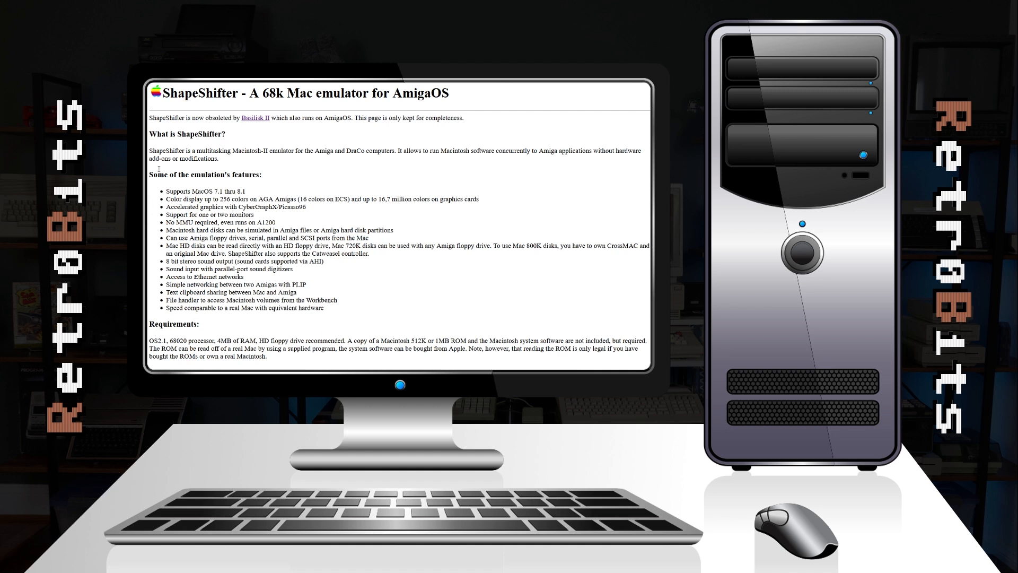
{"action": "left_click_drag", "start_coordinate": [151, 119], "coordinate": [519, 116]}
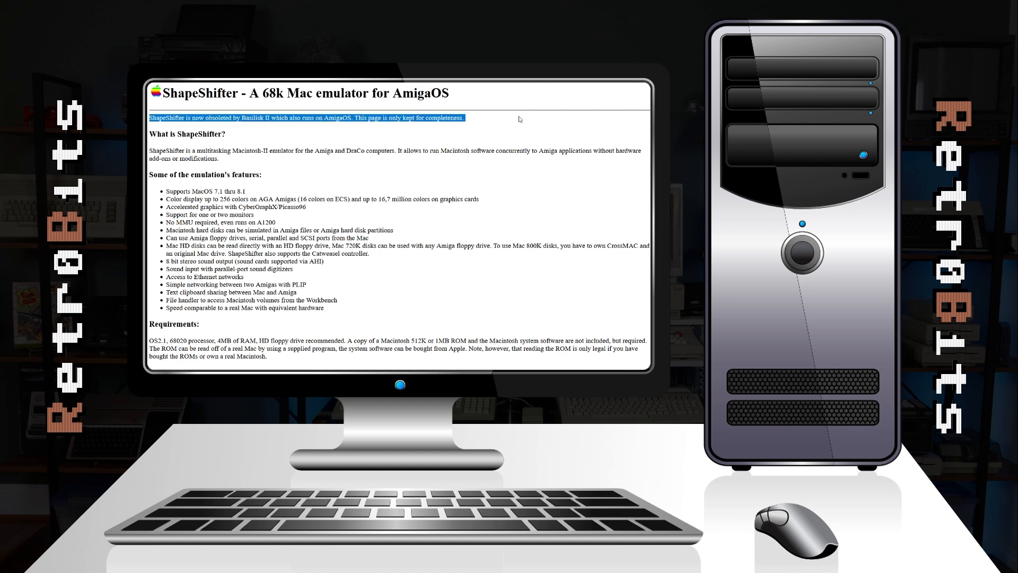
{"action": "left_click", "coordinate": [273, 130]}
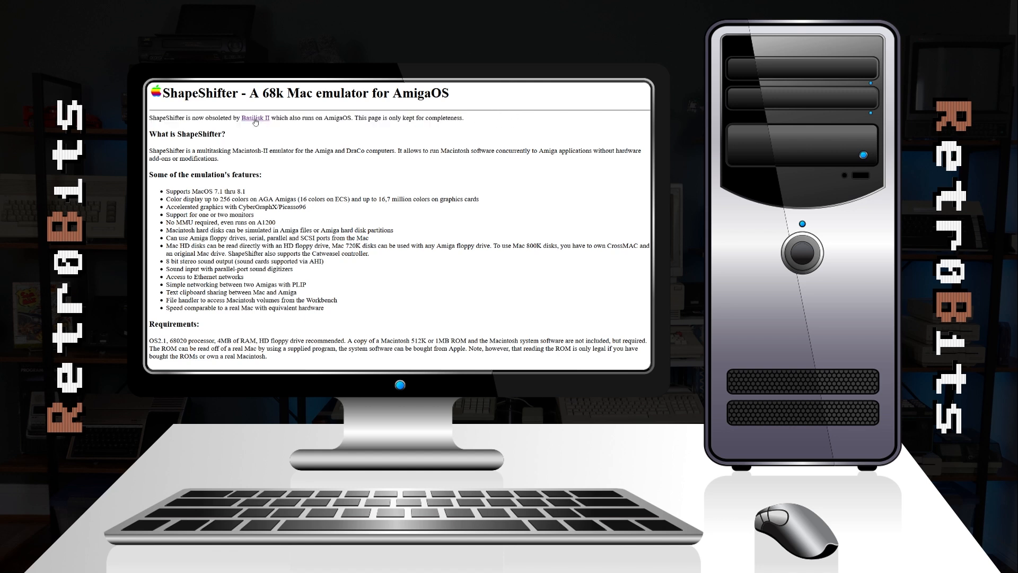
{"action": "left_click", "coordinate": [255, 119]}
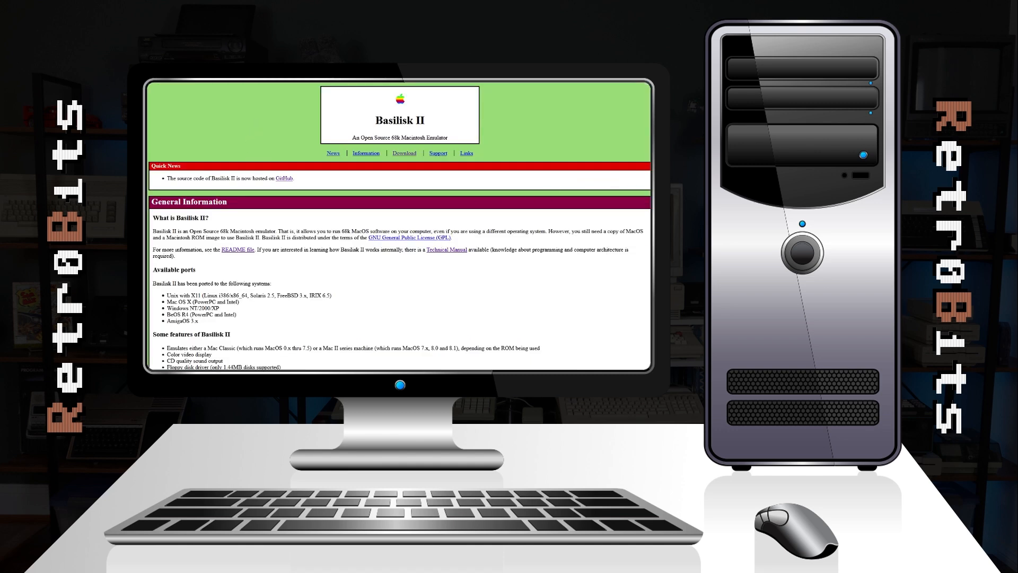
{"action": "scroll", "coordinate": [399, 223], "scroll_direction": "down", "scroll_amount": 3}
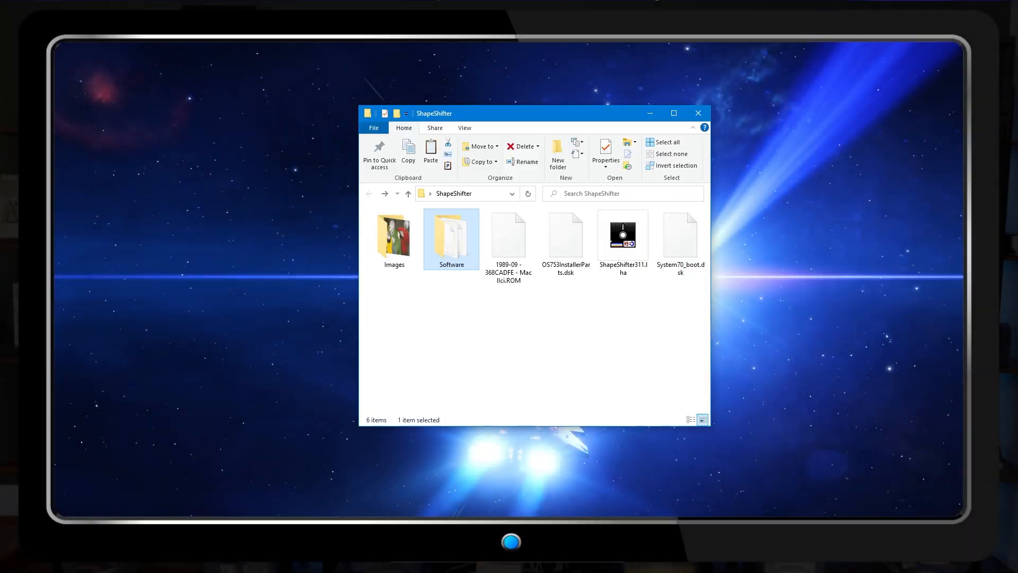
Examine the emulator archive, Mac IIci ROM and disk images in the ShapeShifter folder, plus the Software subfolder's stuffit_expander_5.5.img
{"action": "left_click", "coordinate": [626, 243]}
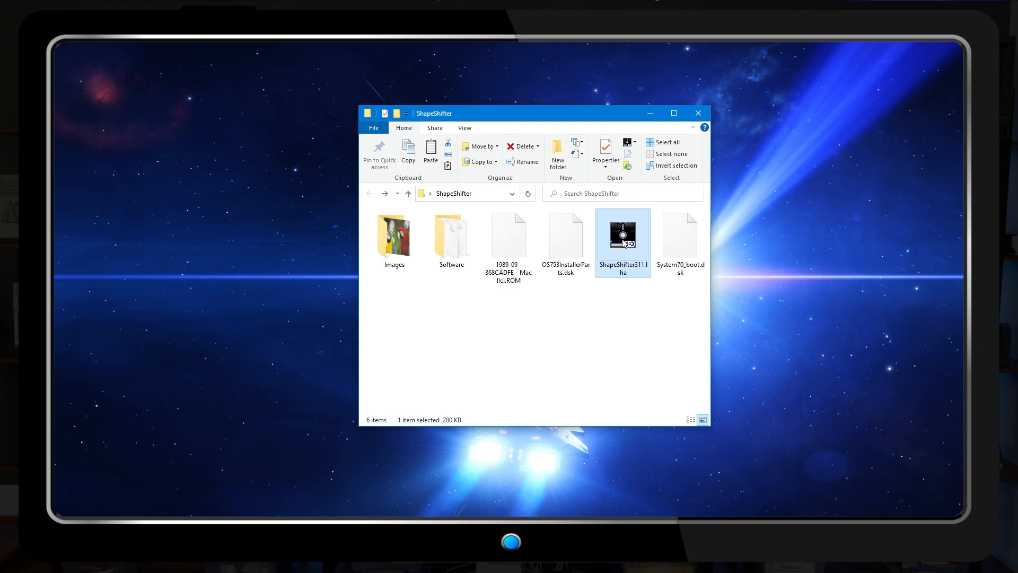
{"action": "left_click", "coordinate": [508, 241]}
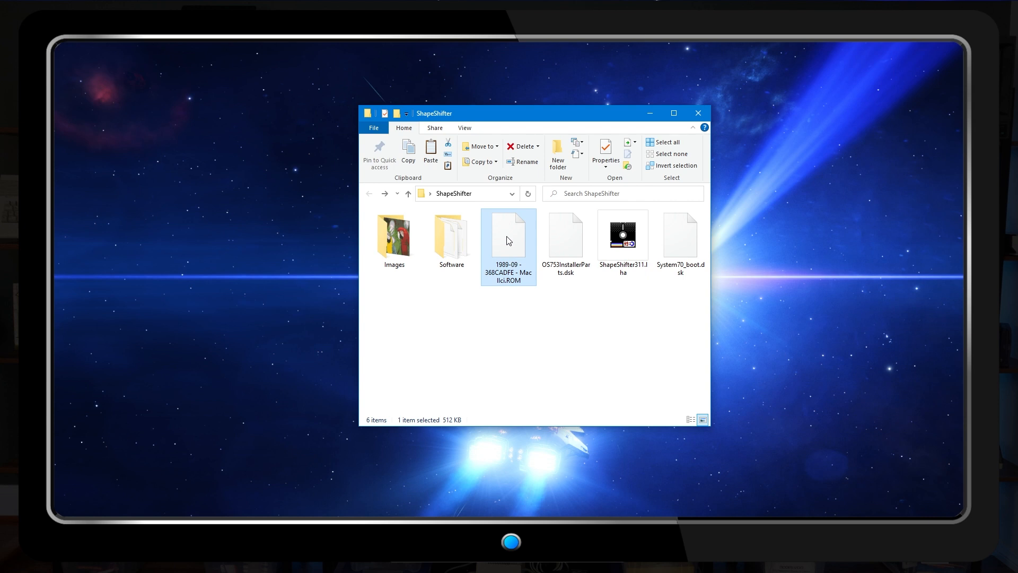
{"action": "left_click", "coordinate": [685, 249]}
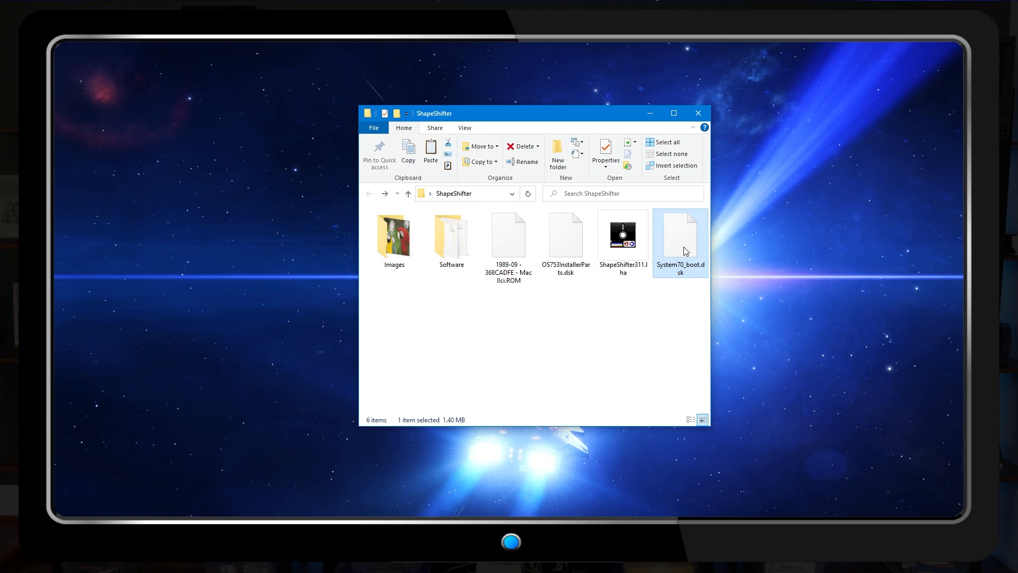
{"action": "left_click", "coordinate": [568, 241]}
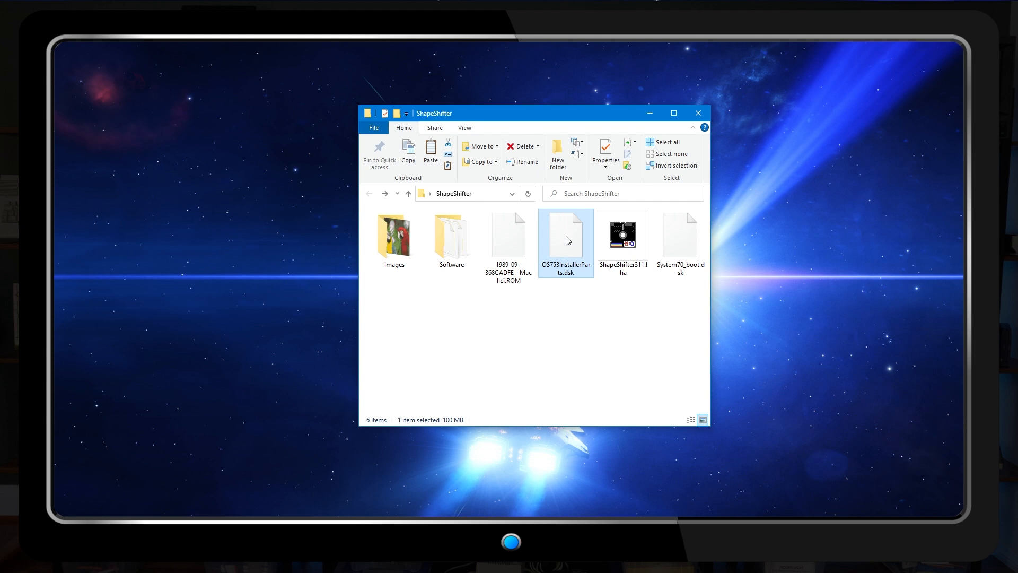
{"action": "double_click", "coordinate": [453, 232]}
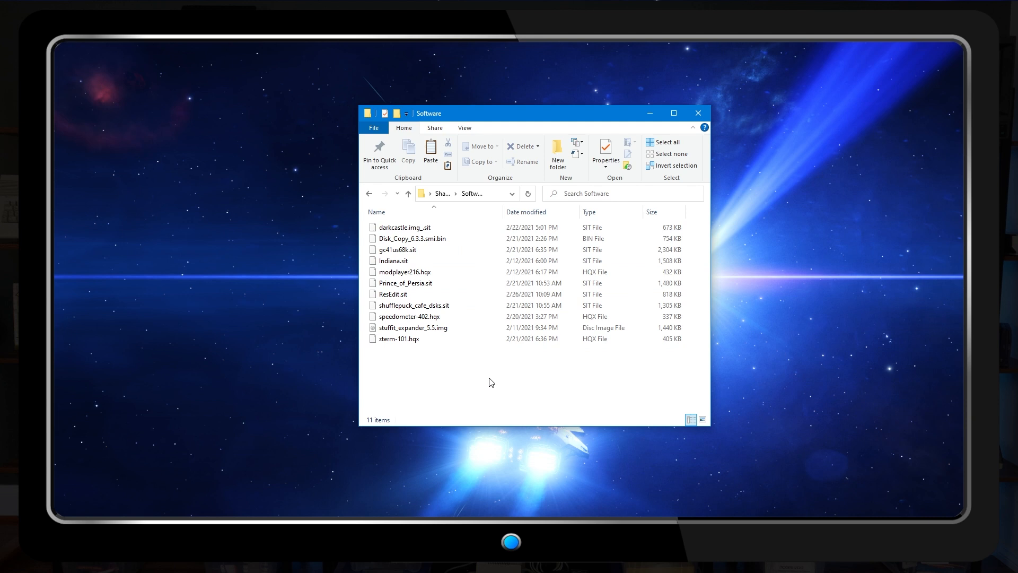
{"action": "left_click", "coordinate": [403, 328]}
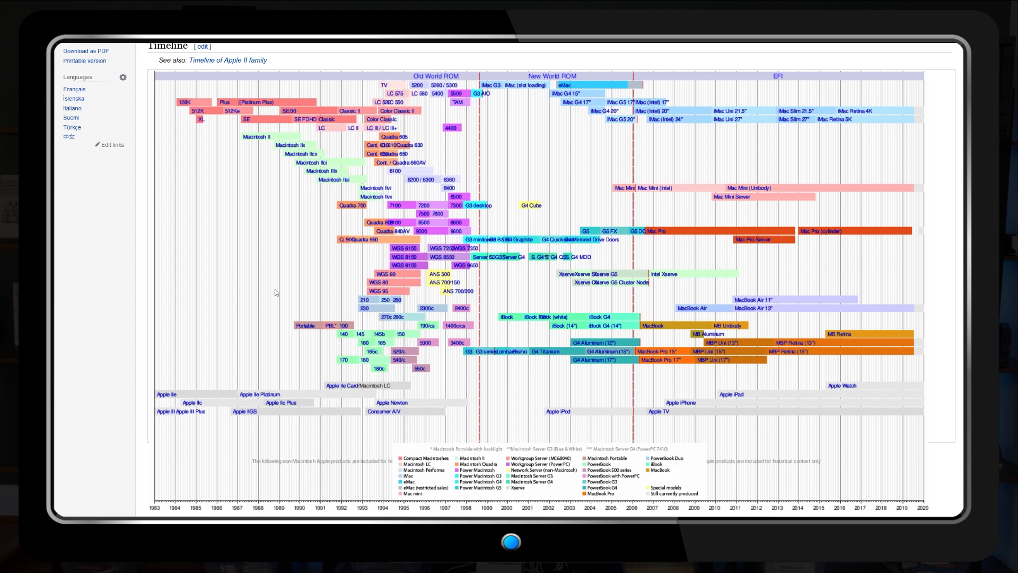
Open the Macintosh IIci article from the timeline and examine its CPU, memory and introductory price details
{"action": "left_click", "coordinate": [321, 165]}
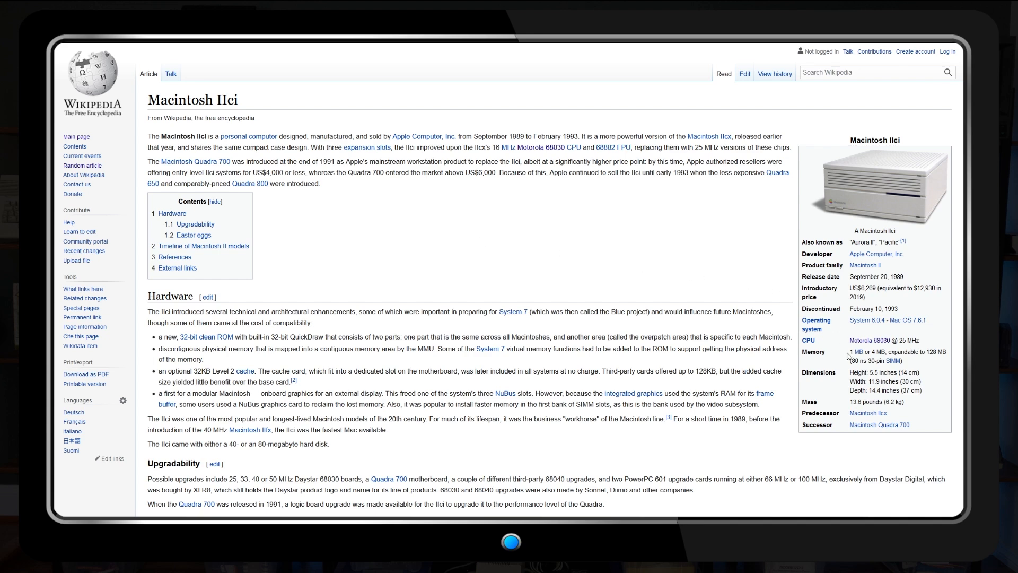
{"action": "left_click_drag", "start_coordinate": [848, 342], "coordinate": [920, 366]}
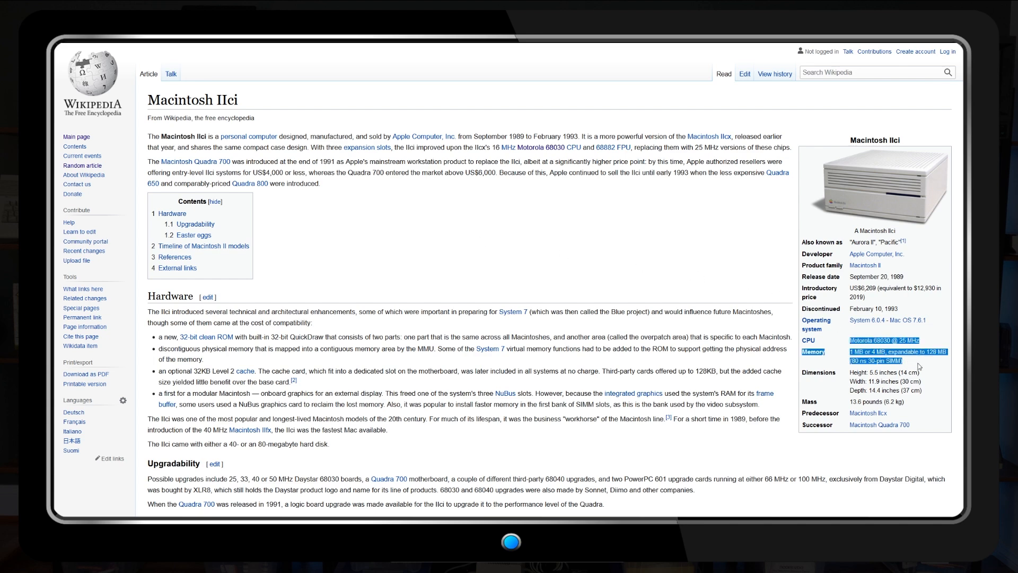
{"action": "left_click", "coordinate": [923, 364]}
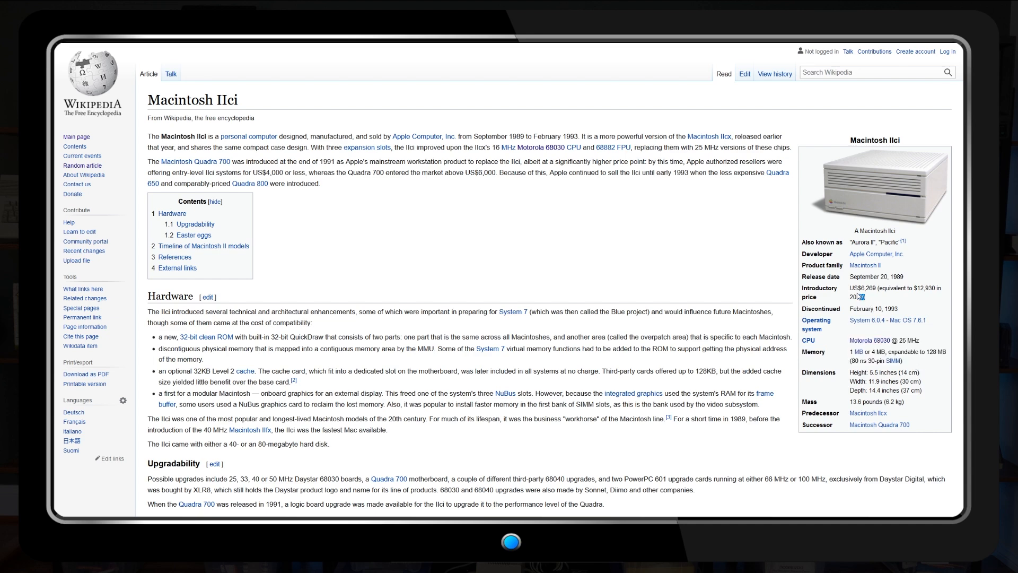
{"action": "left_click_drag", "start_coordinate": [857, 296], "coordinate": [851, 292]}
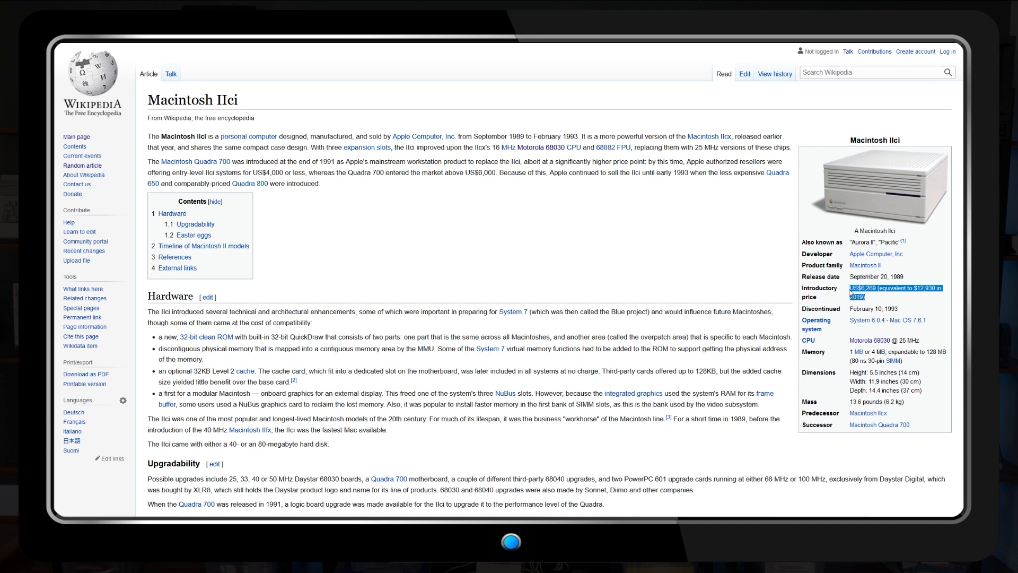
{"action": "left_click", "coordinate": [911, 303]}
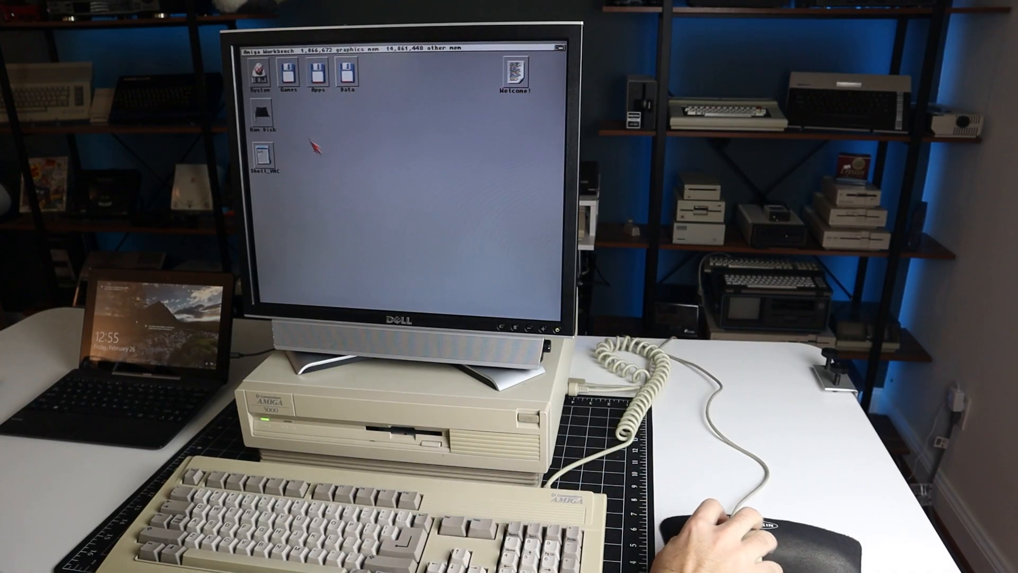
Move the Multiscan monitor driver from the System disk's Storage/Monitors drawer to Devs/Monitors
{"action": "double_click", "coordinate": [259, 72]}
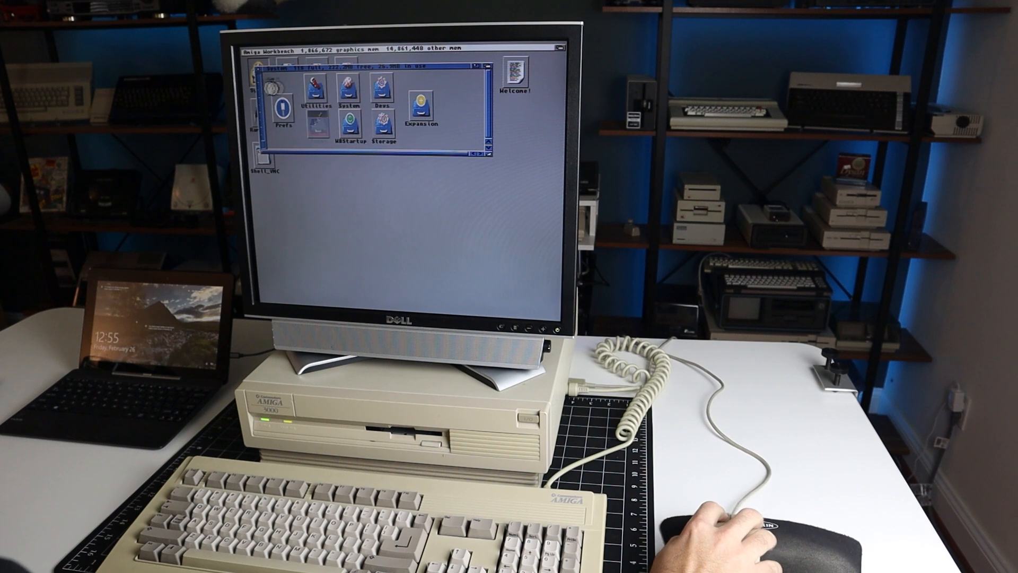
{"action": "double_click", "coordinate": [383, 123]}
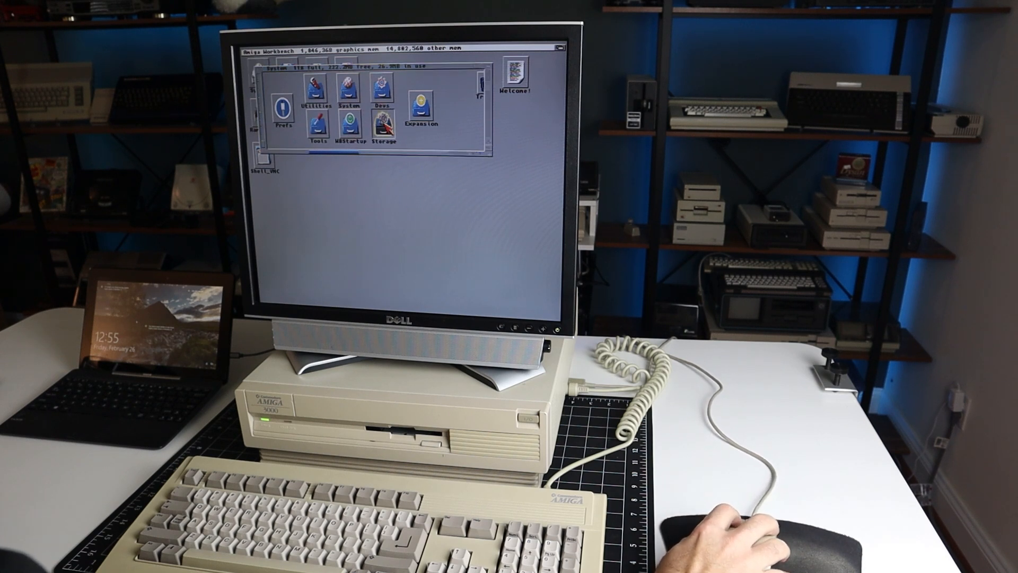
{"action": "double_click", "coordinate": [382, 93]}
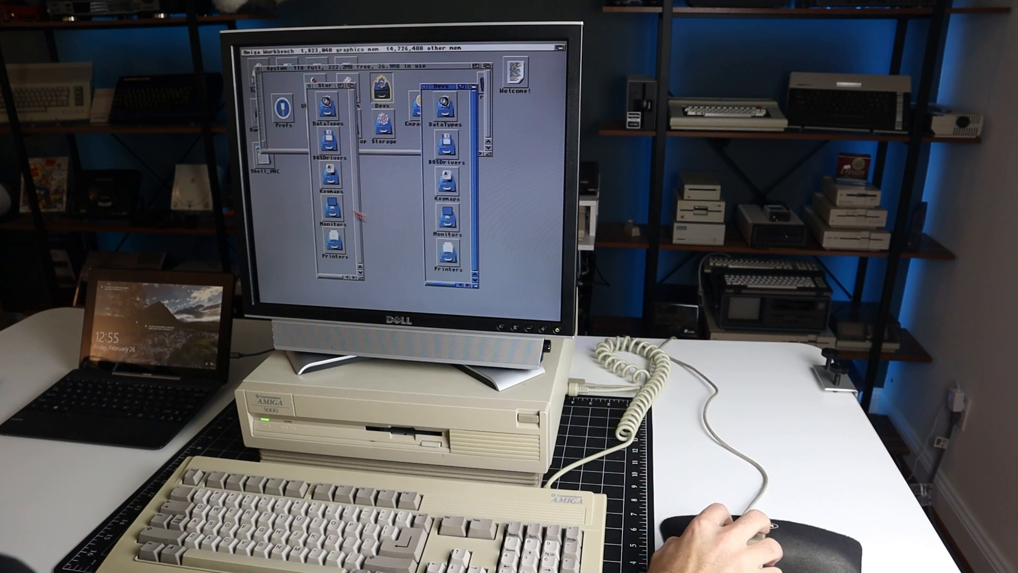
{"action": "double_click", "coordinate": [332, 208]}
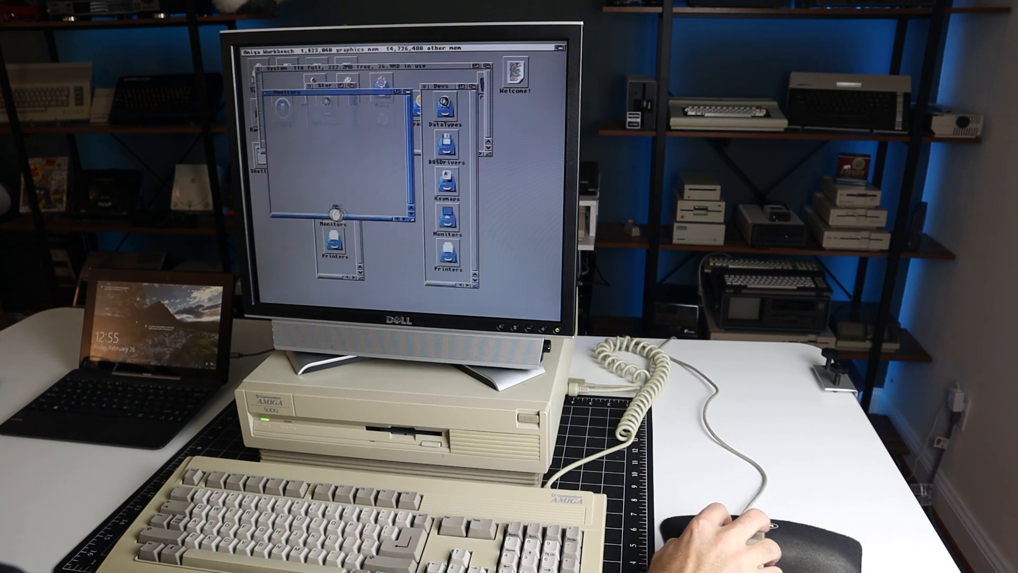
{"action": "double_click", "coordinate": [449, 215]}
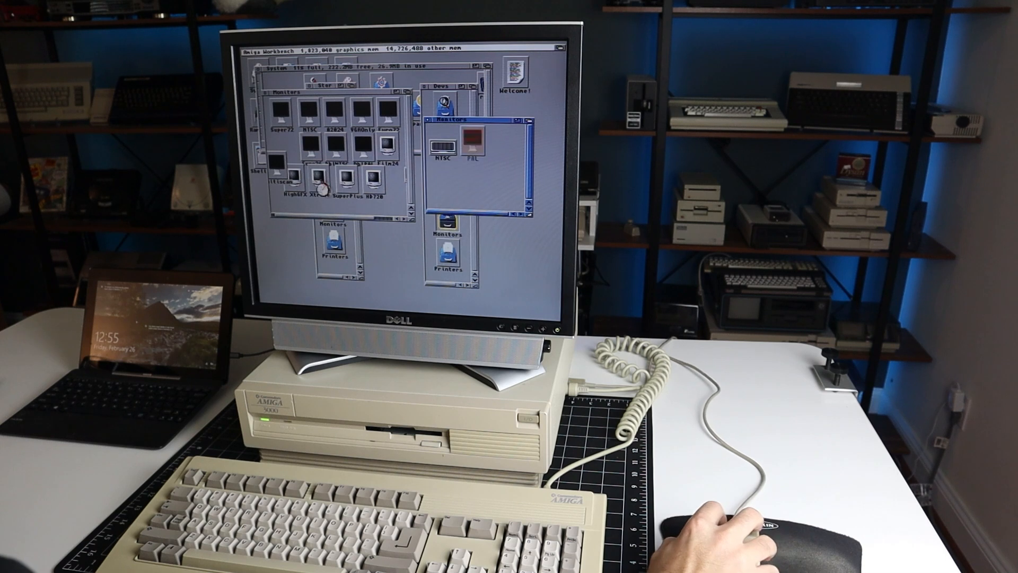
{"action": "left_click_drag", "start_coordinate": [280, 168], "coordinate": [456, 187]}
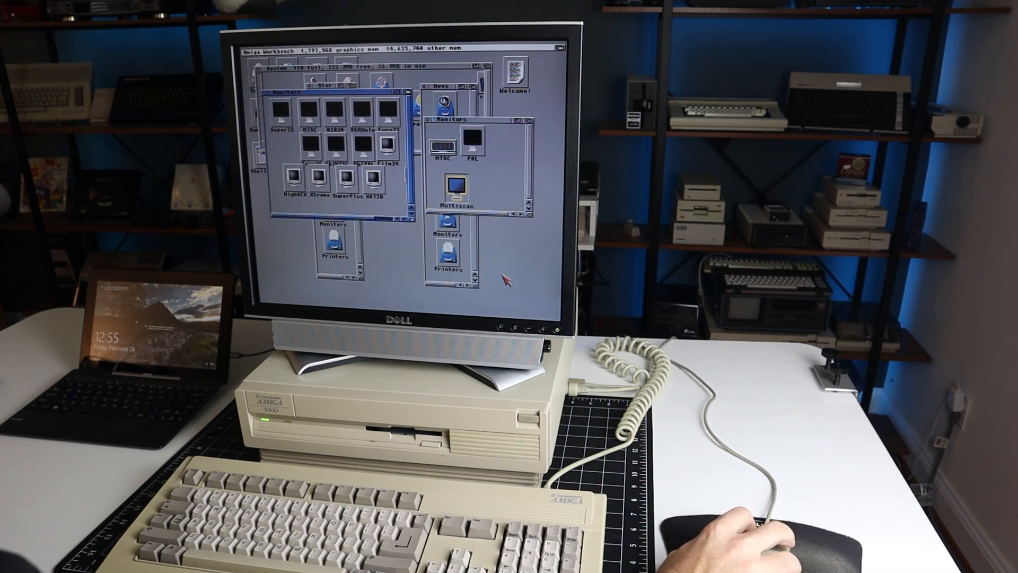
Close the Monitors, Storage, Devs and System drawer windows to clear the Workbench
{"action": "left_click", "coordinate": [427, 120]}
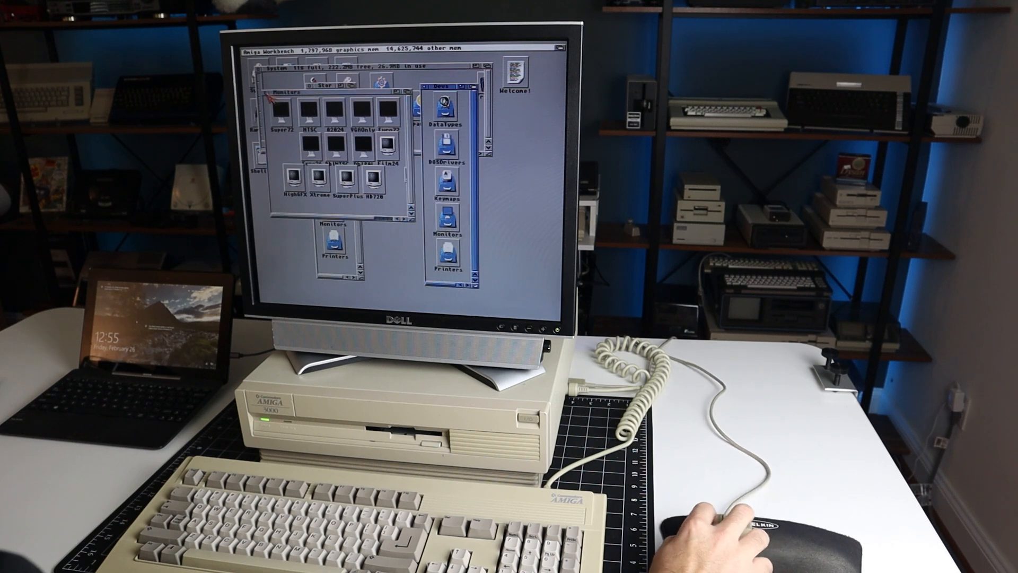
{"action": "left_click", "coordinate": [266, 92]}
{"action": "left_click", "coordinate": [319, 84]}
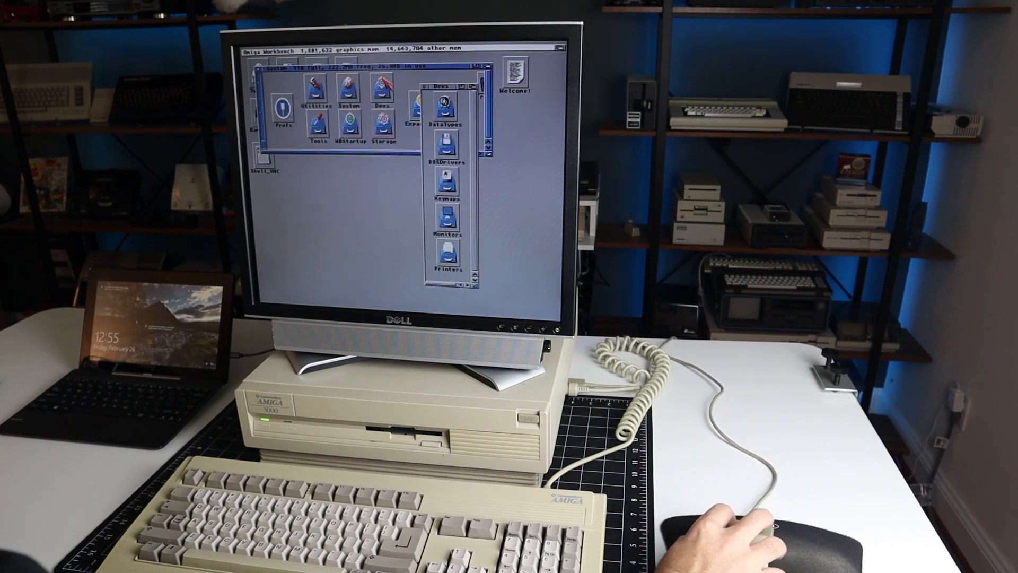
{"action": "left_click", "coordinate": [423, 85]}
{"action": "left_click", "coordinate": [260, 68]}
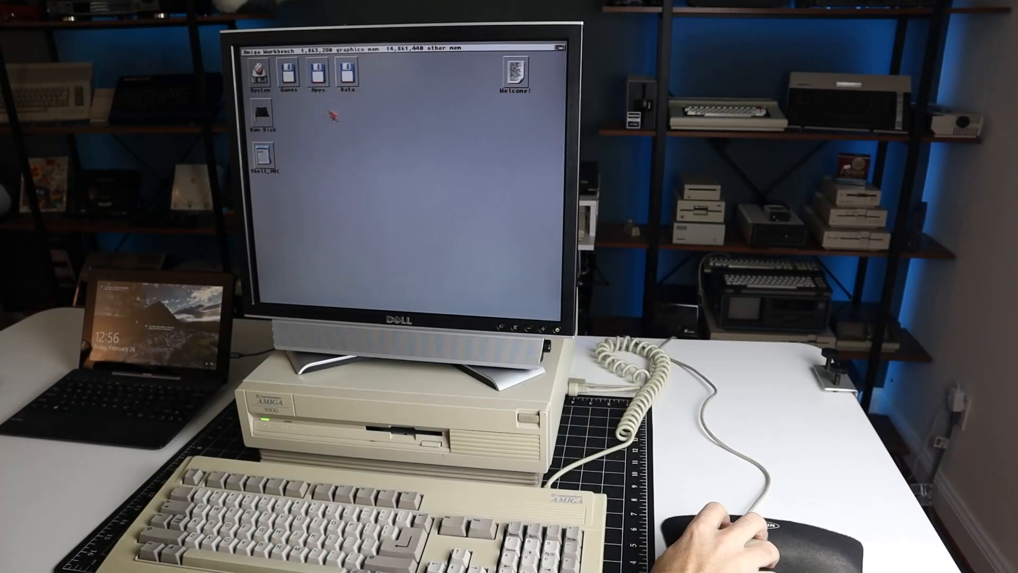
Open the Mac drawer on the Data disk and examine OS753InstallerParts.dsk and System70_boot.dsk
{"action": "double_click", "coordinate": [348, 74]}
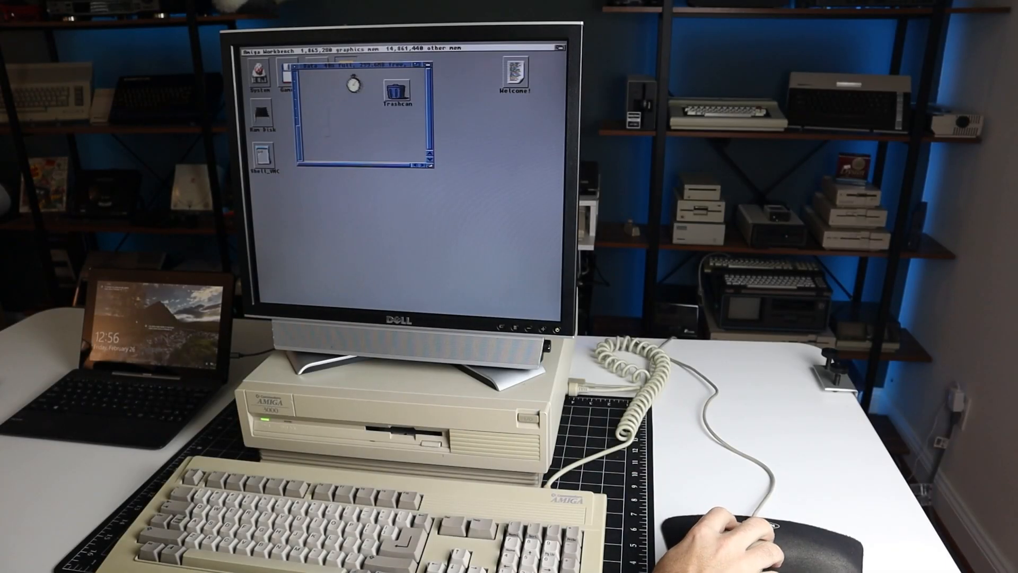
{"action": "double_click", "coordinate": [321, 133]}
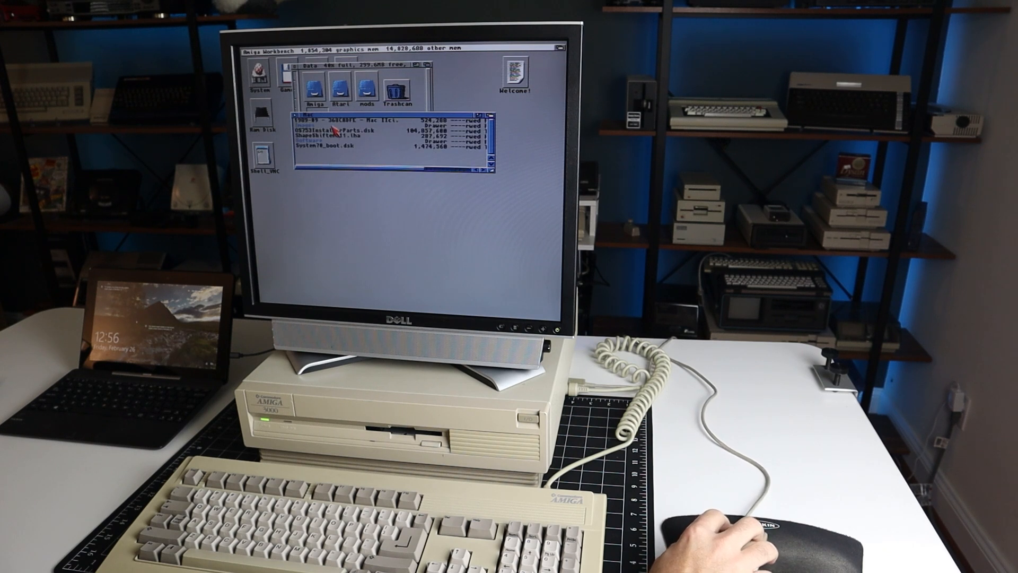
{"action": "left_click", "coordinate": [342, 133]}
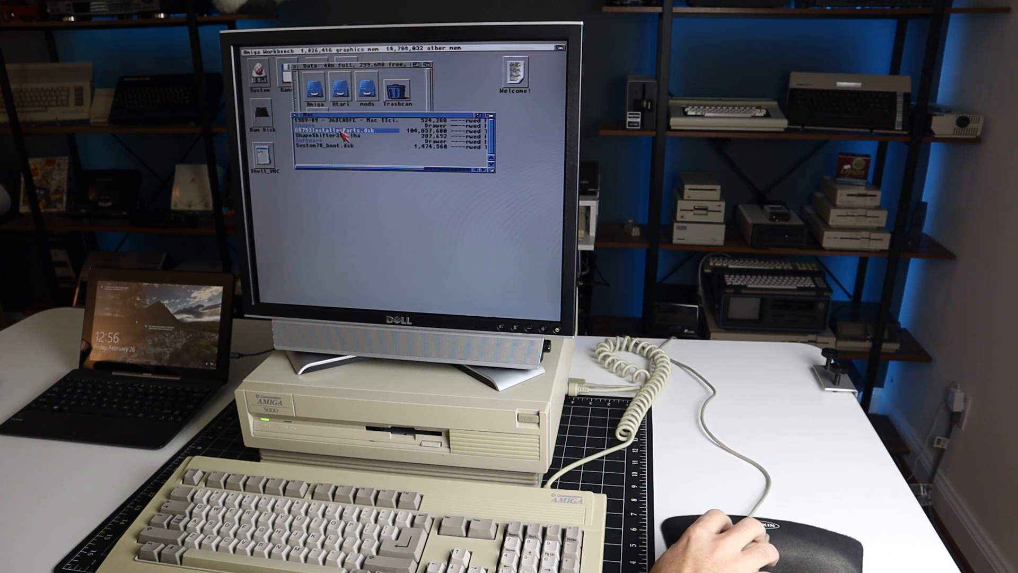
{"action": "left_click", "coordinate": [328, 146]}
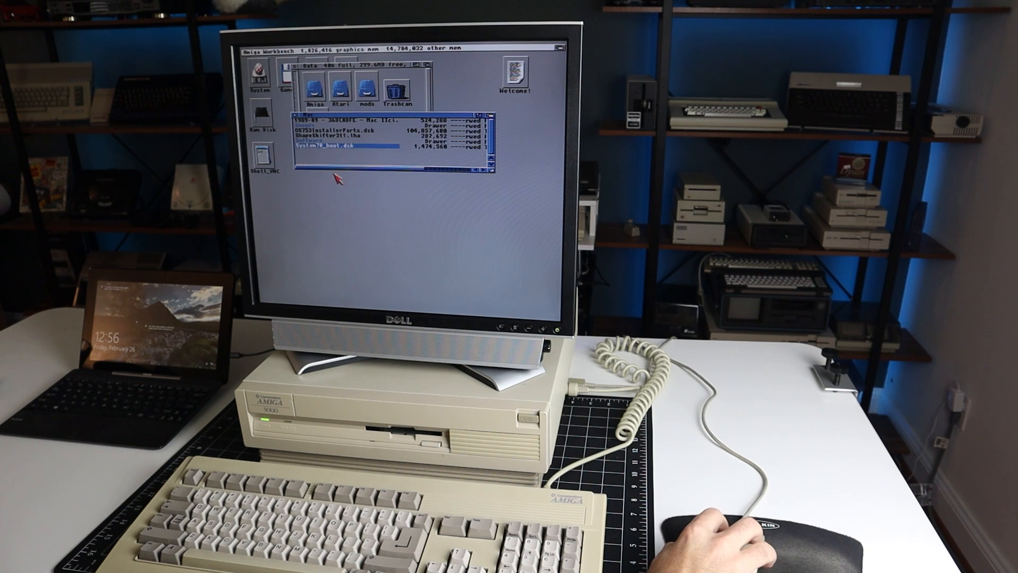
{"action": "left_click", "coordinate": [336, 136]}
Examine the StuffIt Expander image in the Mac drawer's Software subdrawer, and close all Data disk windows
{"action": "double_click", "coordinate": [311, 140]}
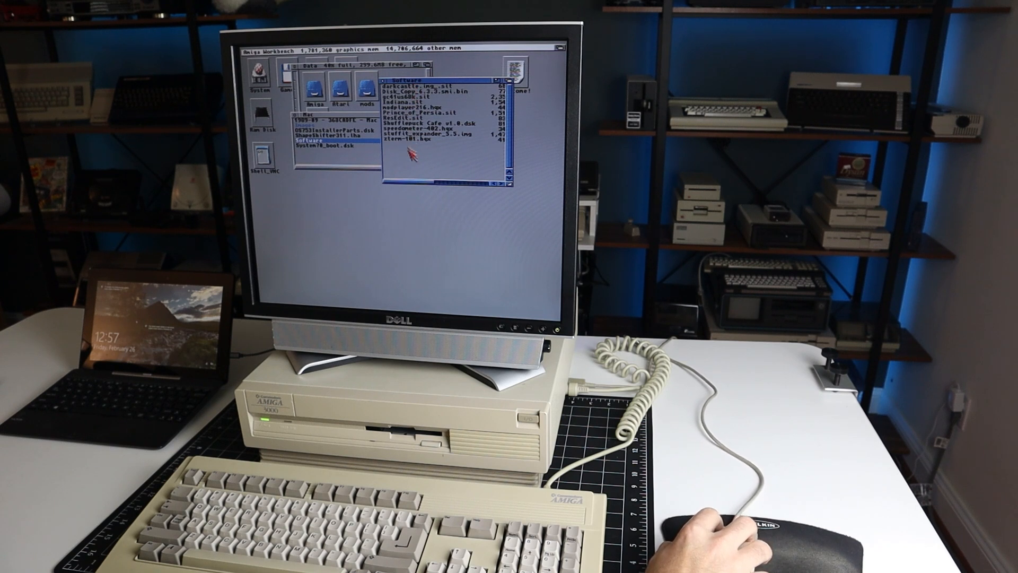
{"action": "left_click", "coordinate": [422, 134]}
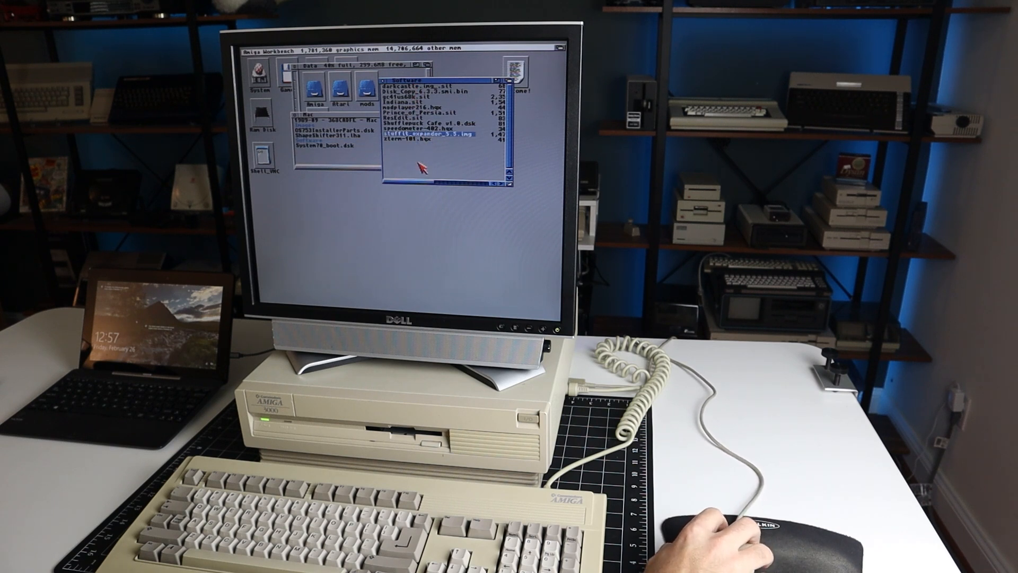
{"action": "left_click", "coordinate": [384, 80]}
{"action": "left_click", "coordinate": [297, 115]}
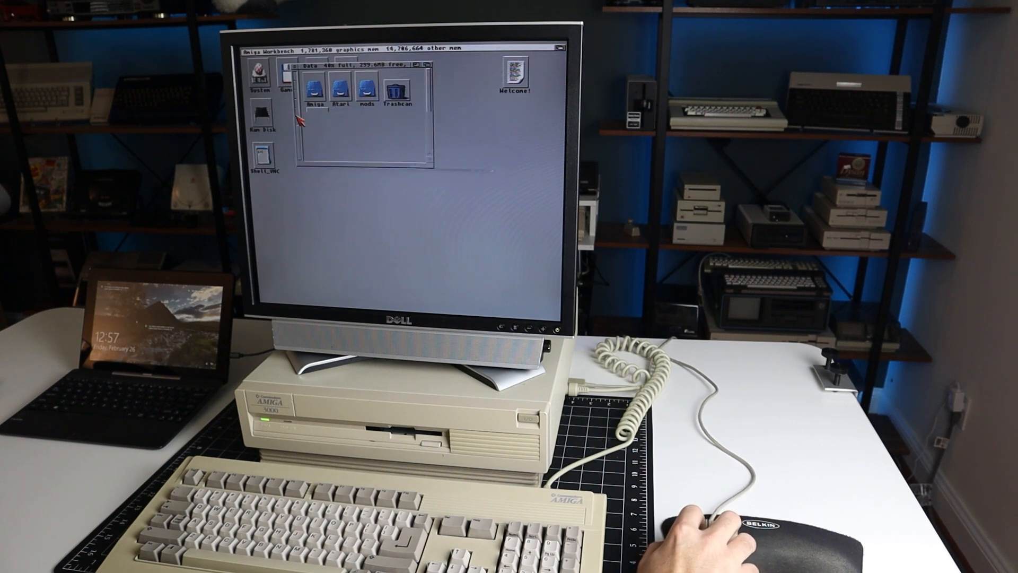
{"action": "left_click", "coordinate": [295, 66]}
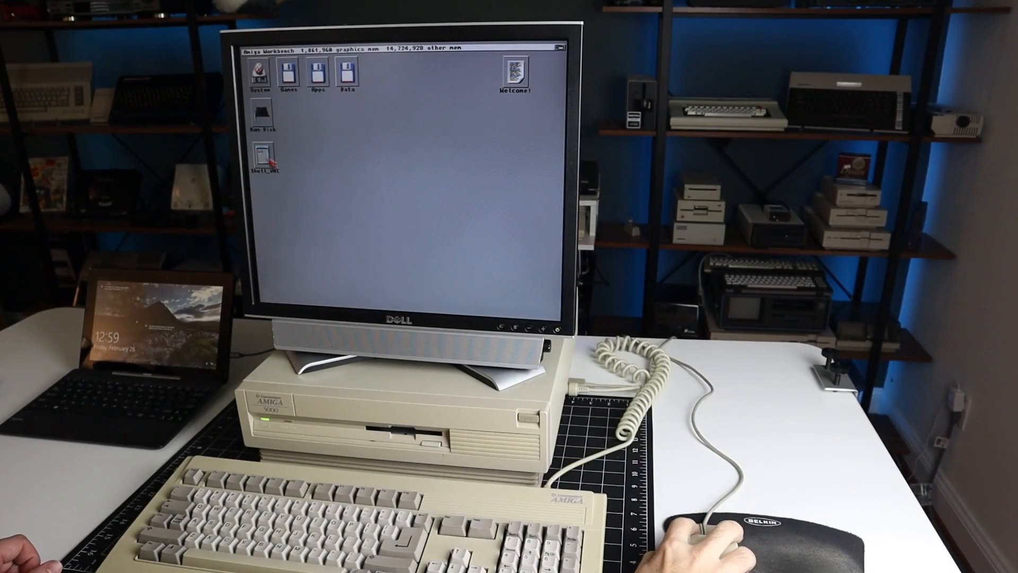
Open a shell, change to data:mac and list its contents
{"action": "double_click", "coordinate": [263, 155]}
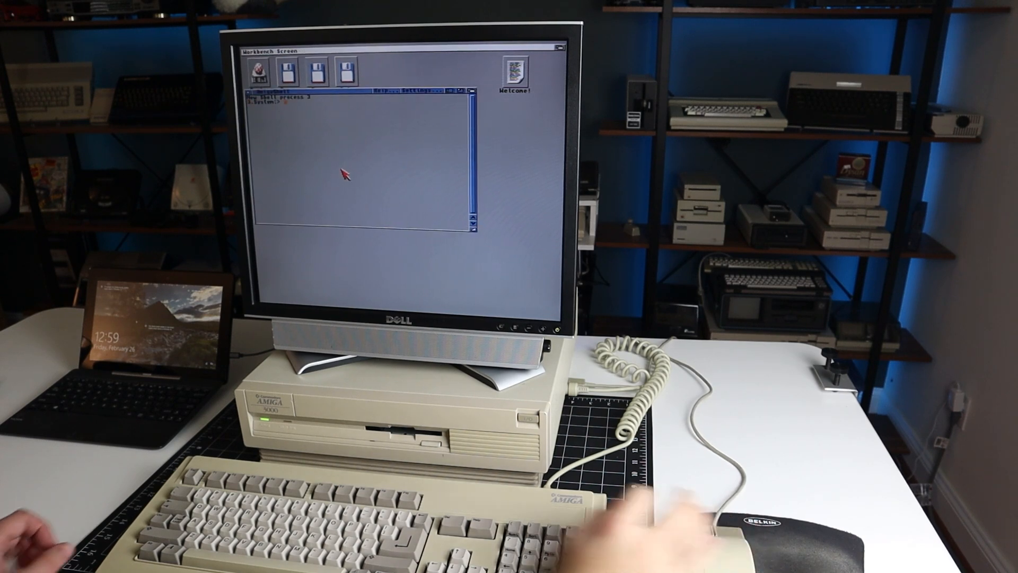
{"action": "type", "text": "data:mac"}
{"action": "key", "text": "Return"}
{"action": "type", "text": "list"}
{"action": "key", "text": "Return"}
Extract the ShapeShifter311.lha archive to the Apps disk with lha
{"action": "type", "text": "lha x sha"}
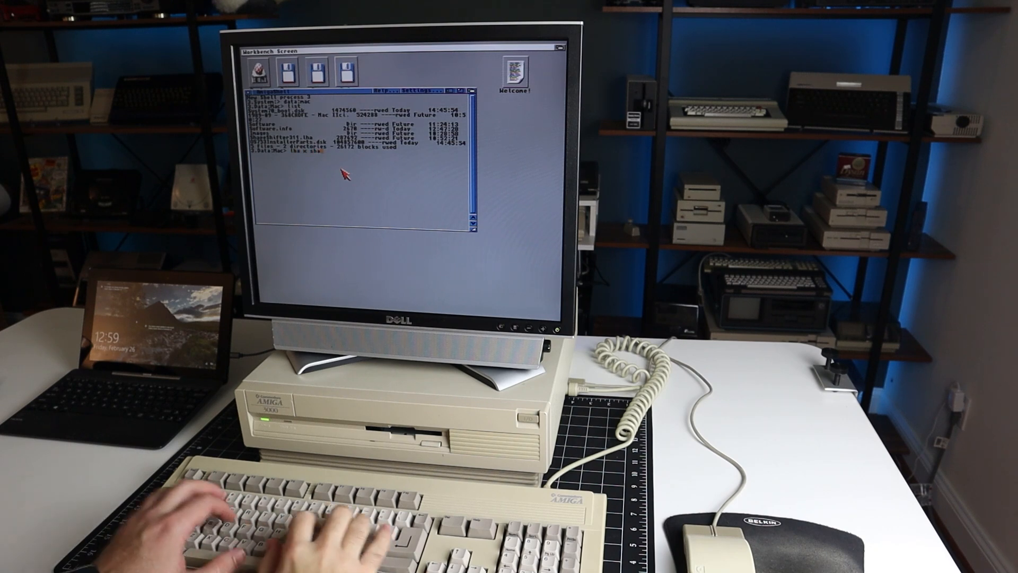
{"action": "key", "text": "Tab"}
{"action": "type", "text": "apps:"}
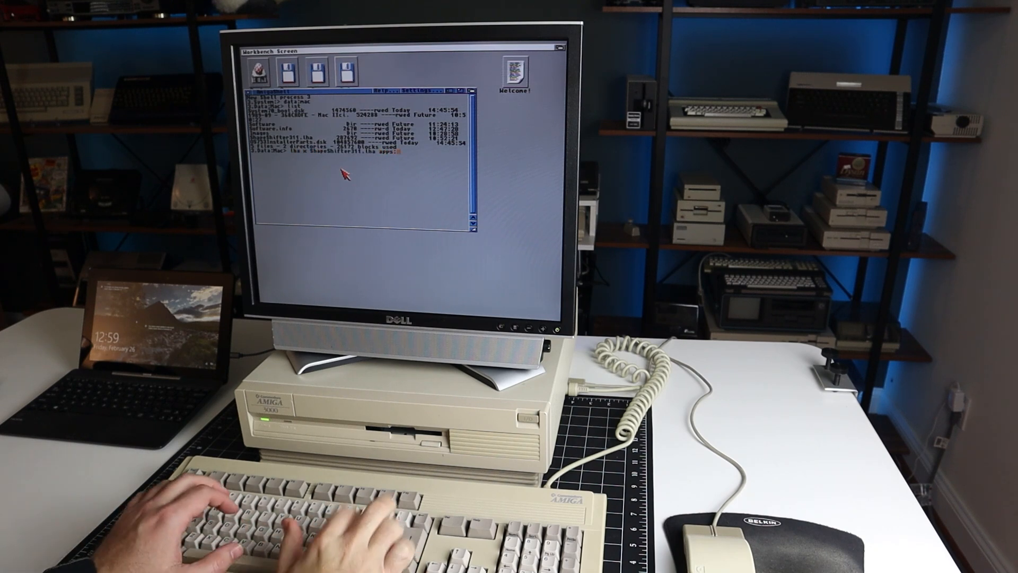
{"action": "key", "text": "Return"}
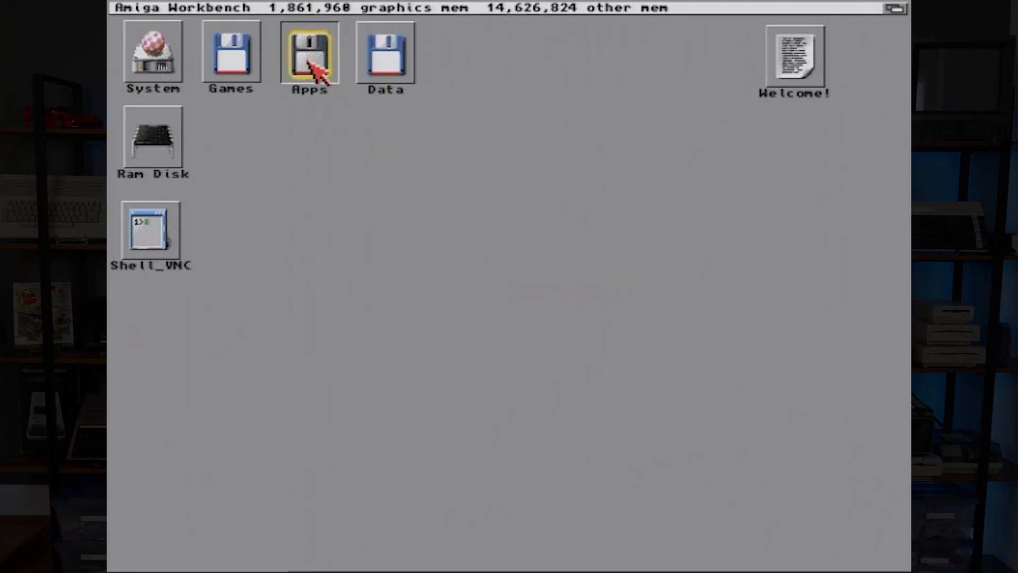
Open the ShapeShifter drawer on the Apps disk and open the English manual, ShapeShifter_E.guide
{"action": "double_click", "coordinate": [312, 59]}
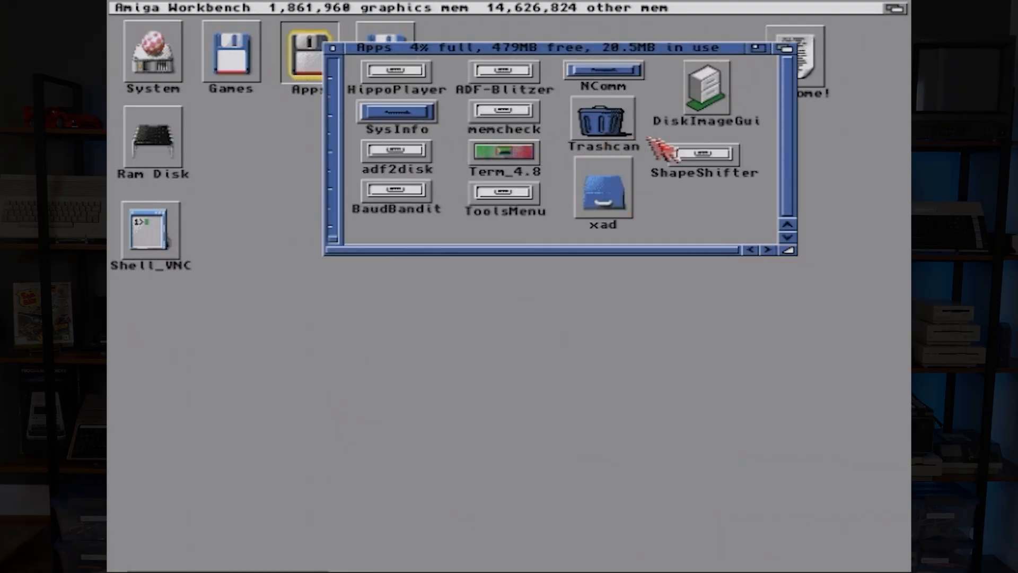
{"action": "double_click", "coordinate": [720, 168]}
{"action": "double_click", "coordinate": [720, 168]}
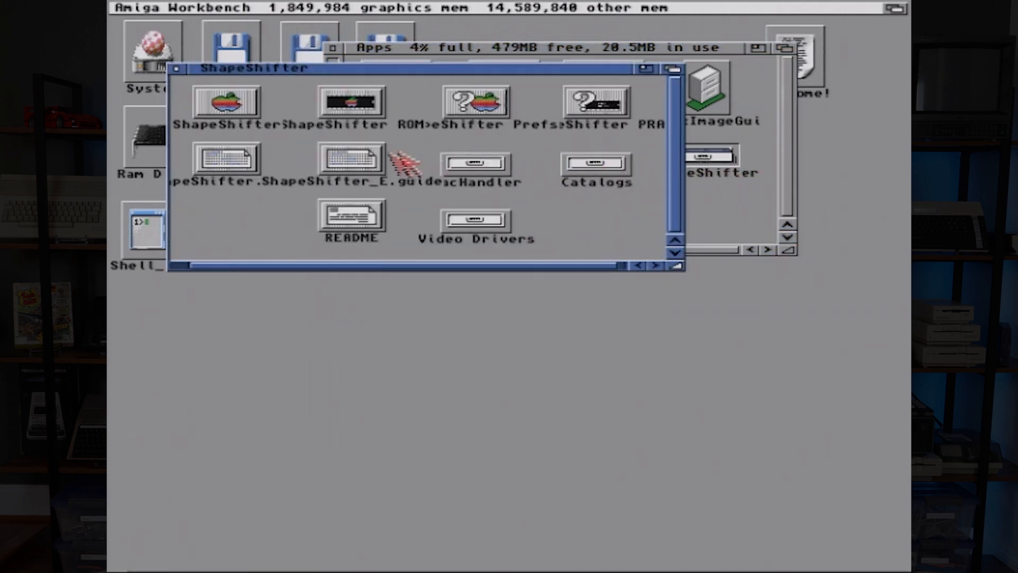
{"action": "left_click", "coordinate": [352, 160]}
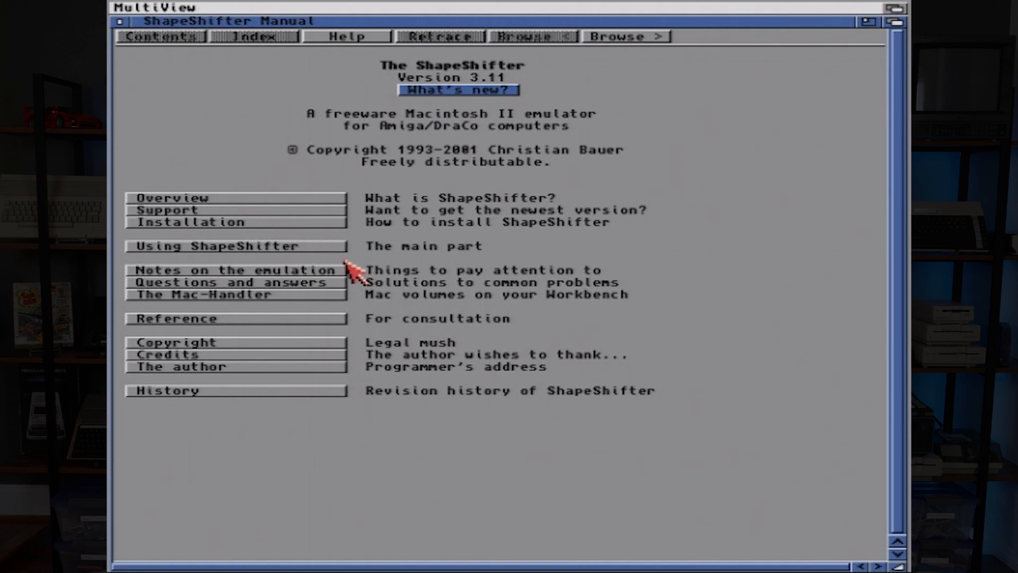
Read the manual's Installation sections on system requirements, installing the software, PrepareEmul and the Macintosh ROM
{"action": "left_click", "coordinate": [317, 221]}
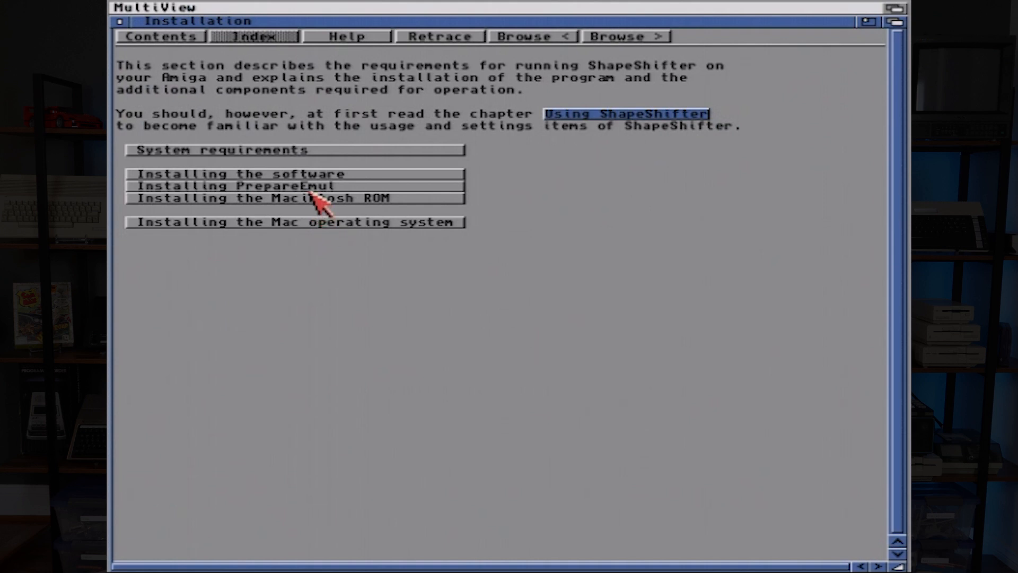
{"action": "left_click", "coordinate": [288, 151]}
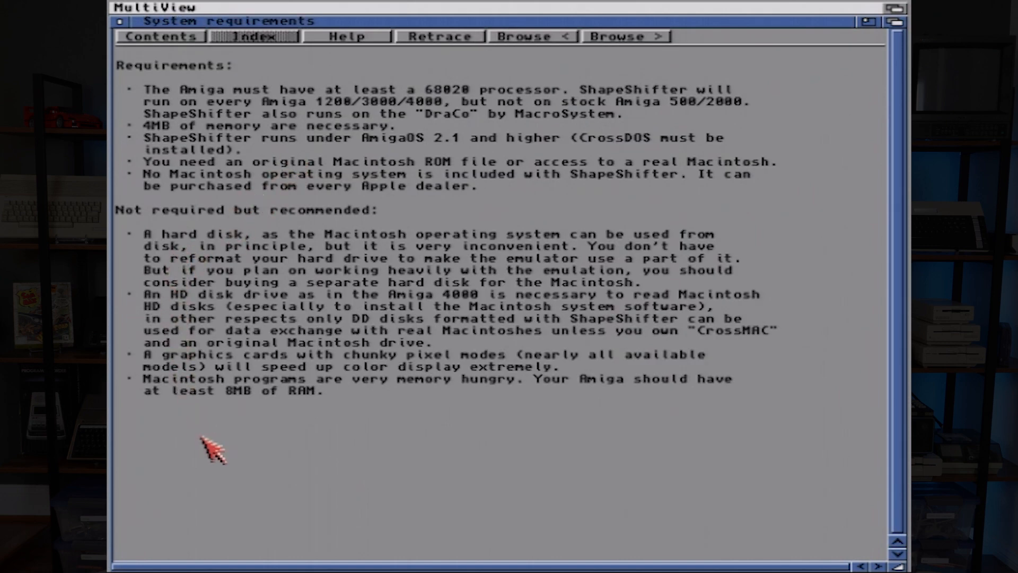
{"action": "left_click", "coordinate": [443, 37]}
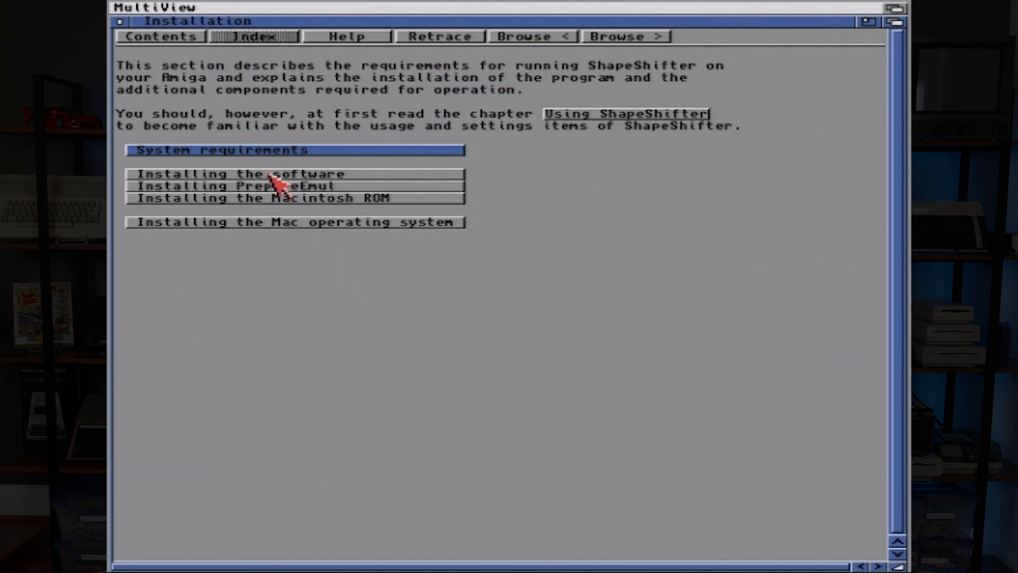
{"action": "left_click", "coordinate": [272, 178]}
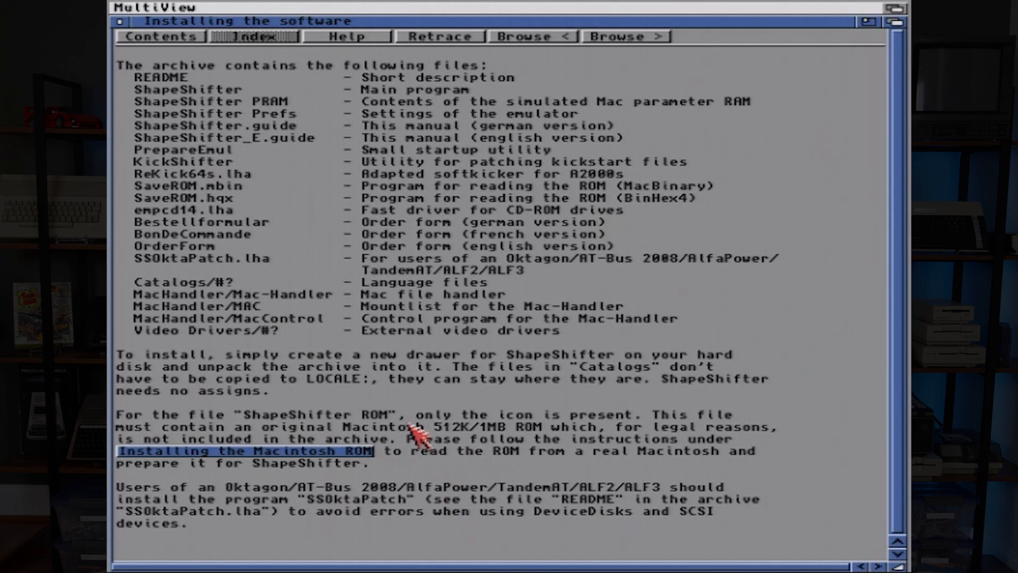
{"action": "left_click", "coordinate": [454, 37]}
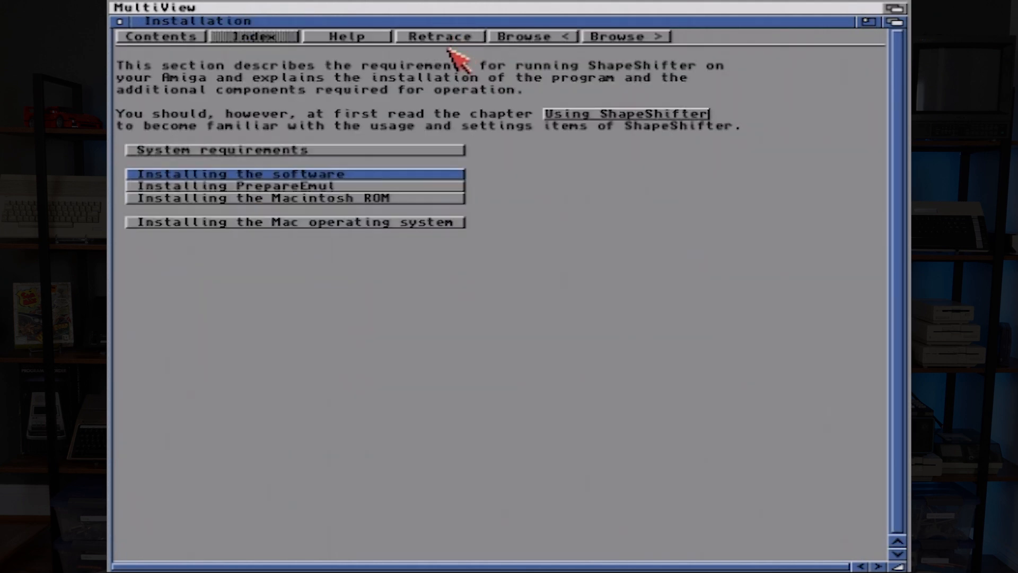
{"action": "left_click", "coordinate": [360, 188]}
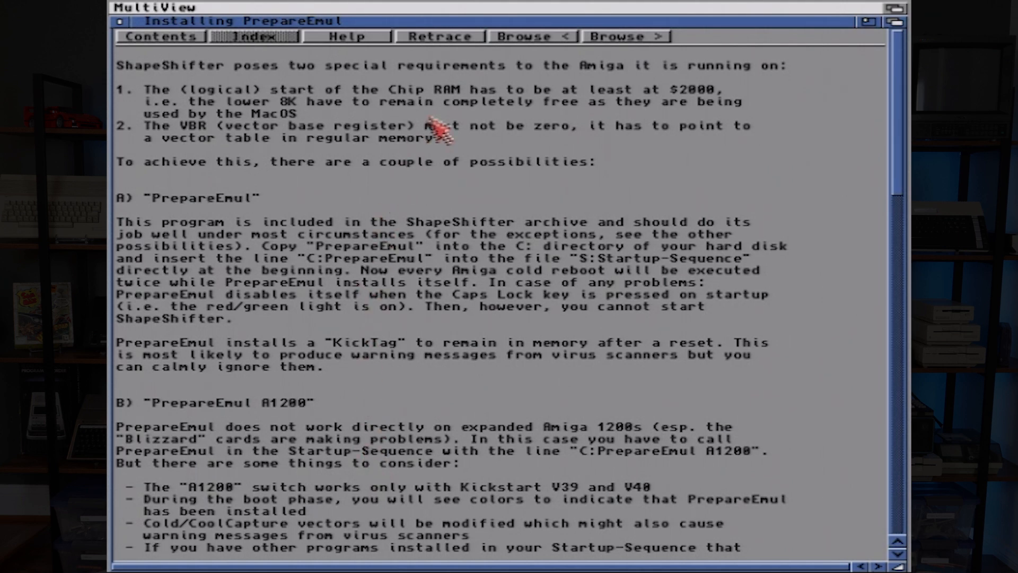
{"action": "left_click", "coordinate": [462, 40]}
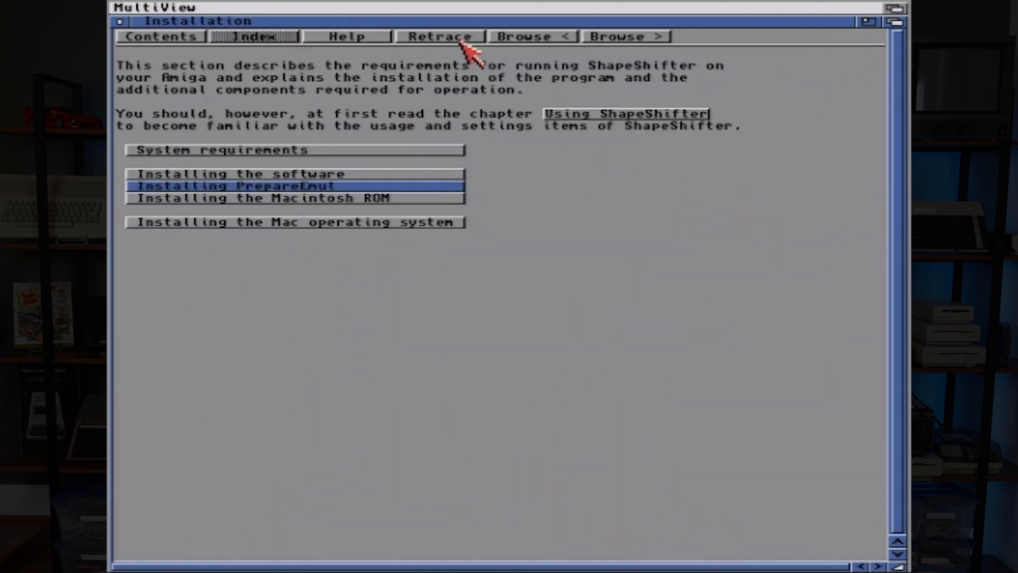
{"action": "left_click", "coordinate": [309, 202]}
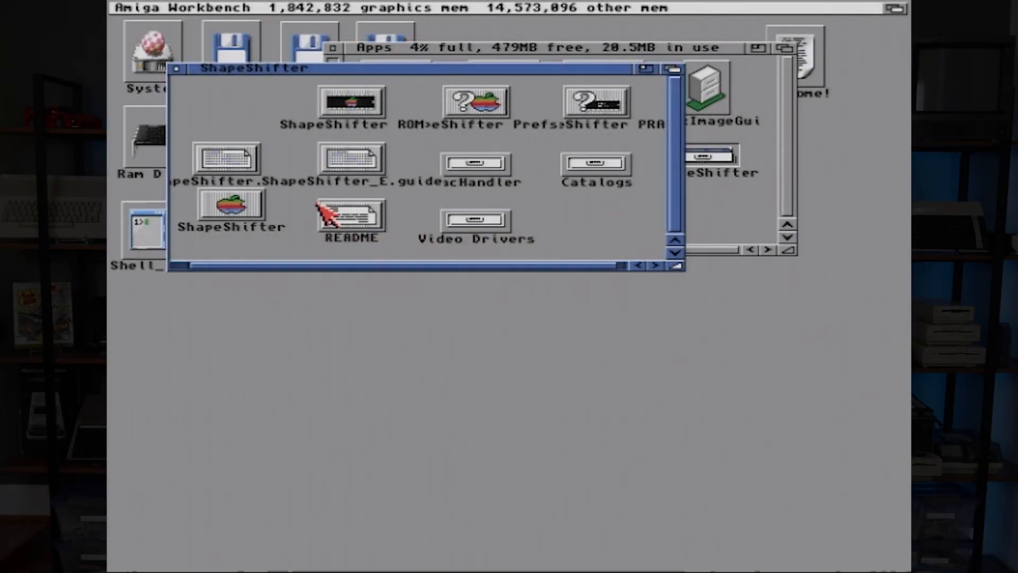
Leave the ShapeShifter program icon out on the Workbench below Shell_VNC, and close the ShapeShifter and Apps windows
{"action": "left_click_drag", "start_coordinate": [239, 213], "coordinate": [169, 329]}
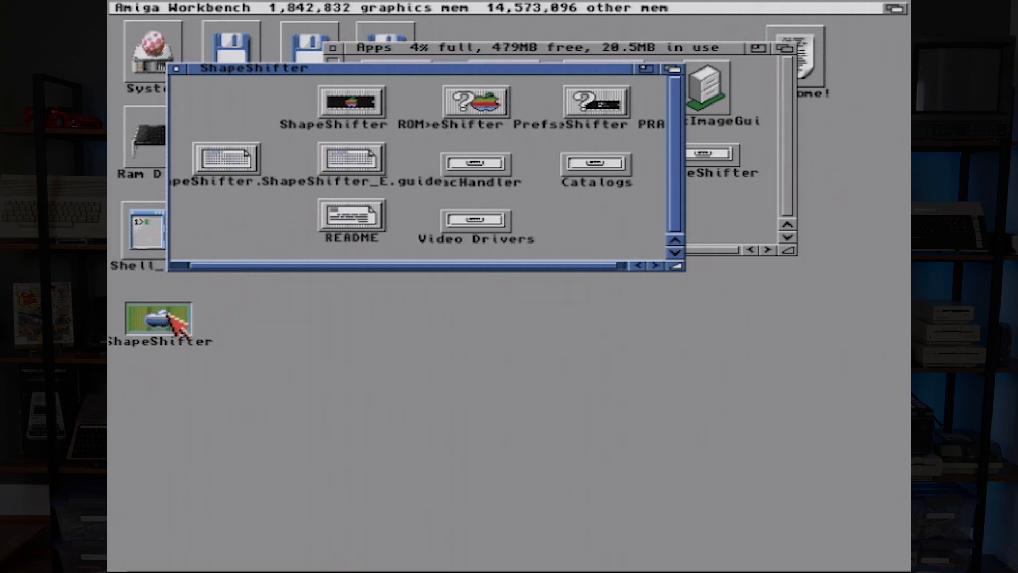
{"action": "right_click", "coordinate": [173, 321]}
{"action": "mouse_move", "coordinate": [169, 324]}
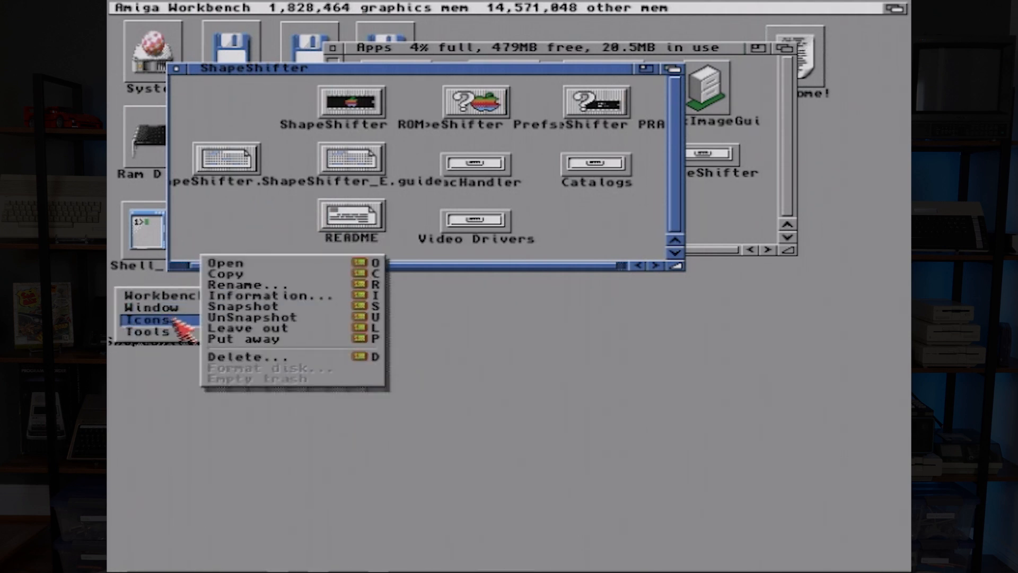
{"action": "right_click", "coordinate": [246, 327]}
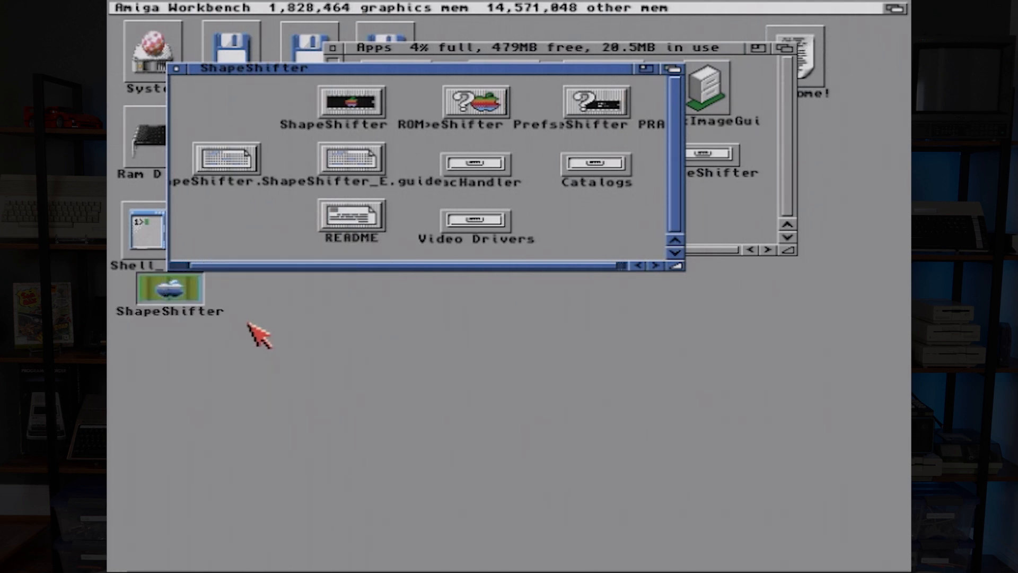
{"action": "left_click", "coordinate": [176, 68]}
{"action": "left_click", "coordinate": [333, 49]}
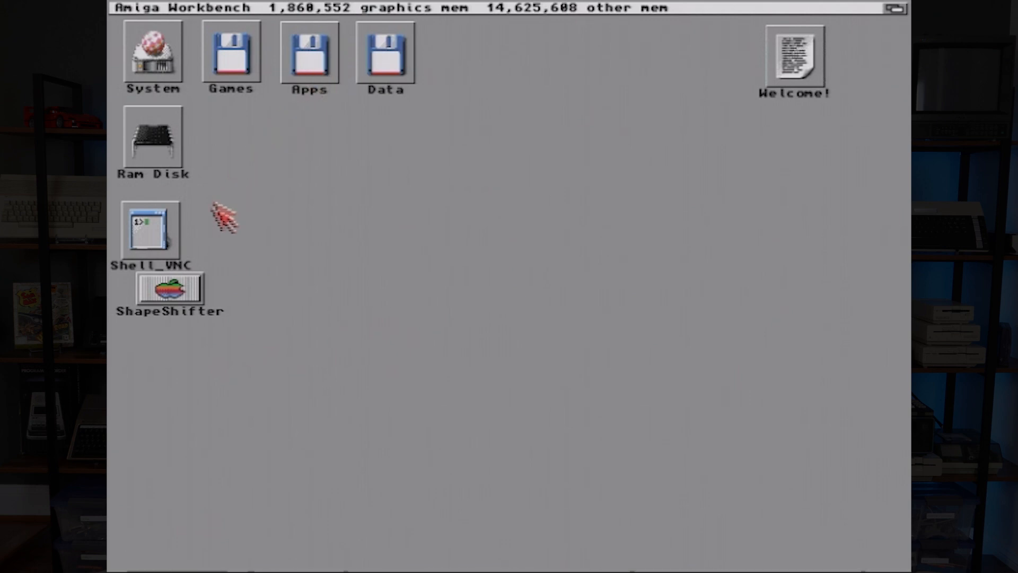
Open a new shell, change to data:mac and list the files there
{"action": "double_click", "coordinate": [151, 233]}
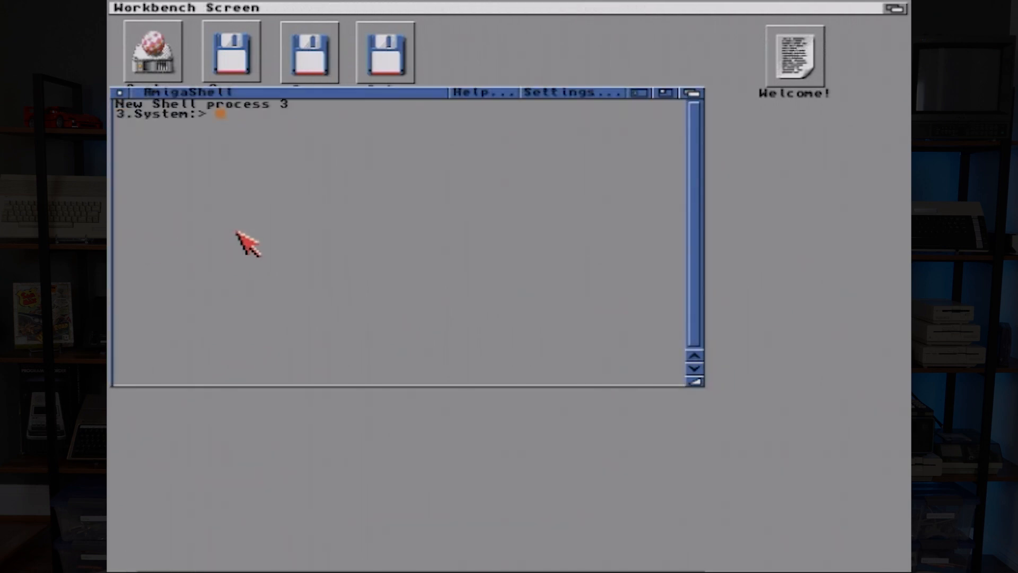
{"action": "type", "text": "data:mac"}
{"action": "key", "text": "Return"}
{"action": "type", "text": "list"}
{"action": "key", "text": "Return"}
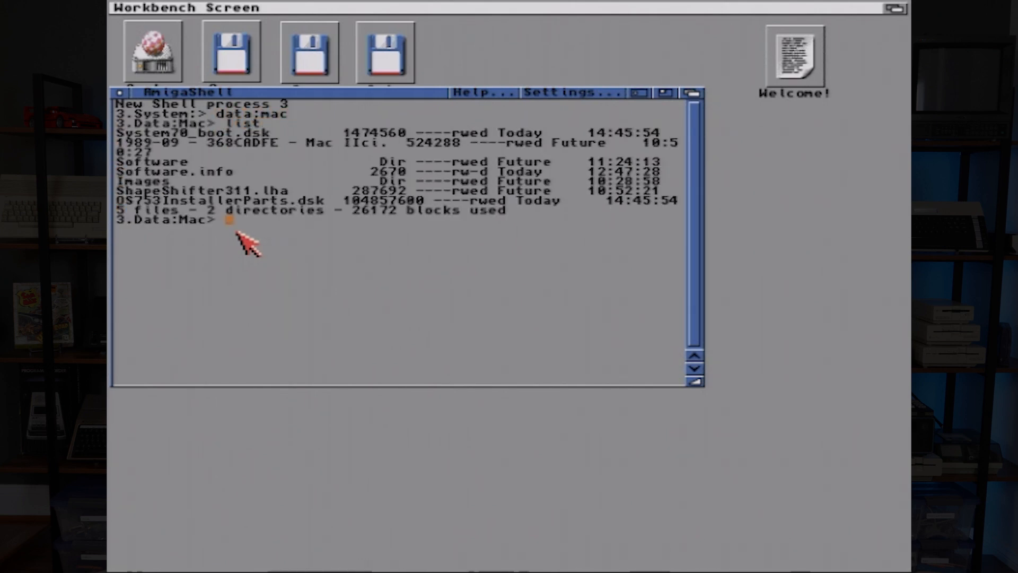
Copy the ROM file "1989-09 - 368CADFE - Mac IIci." to Apps:ShapeShifter
{"action": "type", "text": "copy \"19"}
{"action": "key", "text": "Tab"}
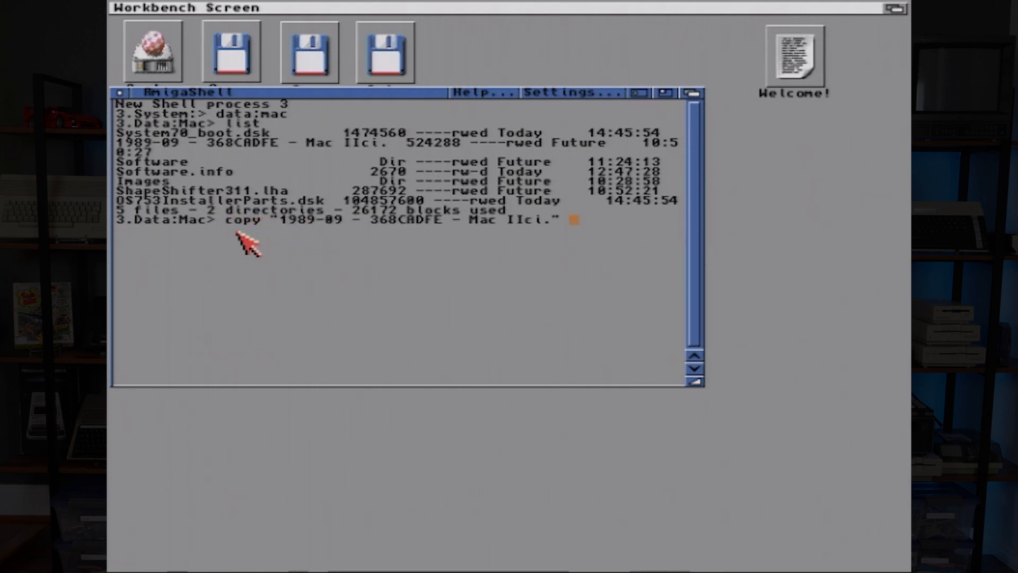
{"action": "type", "text": "apps:s"}
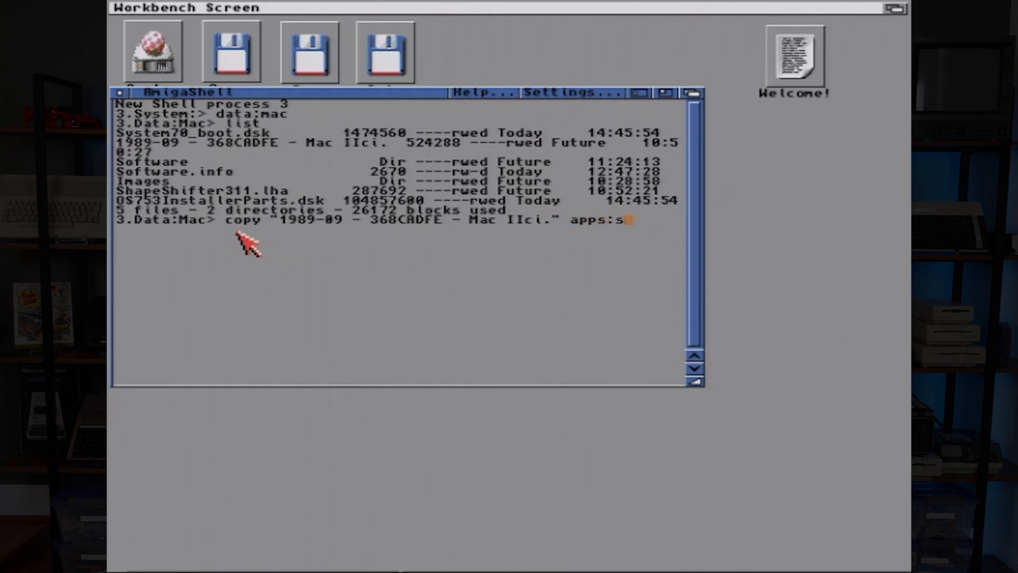
{"action": "type", "text": "ha"}
{"action": "key", "text": "Tab"}
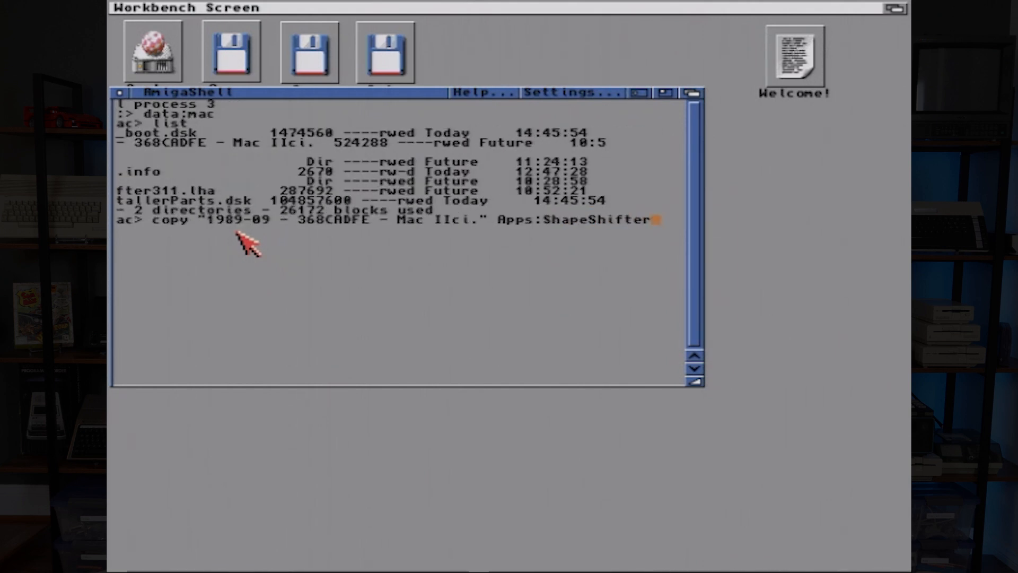
{"action": "key", "text": "Return"}
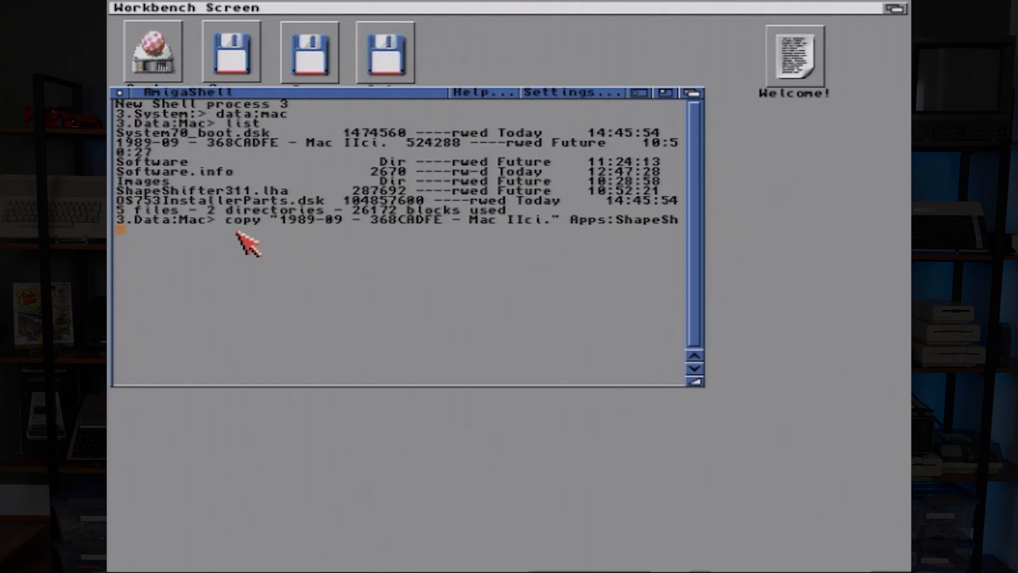
Change to Apps:ShapeShifter and list its contents
{"action": "type", "text": "apps:sh"}
{"action": "key", "text": "Tab"}
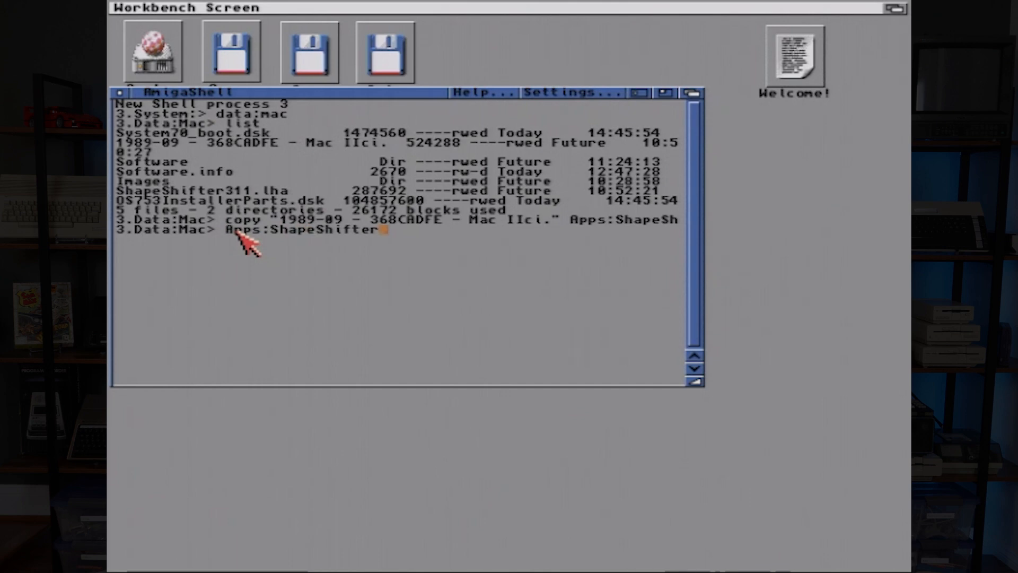
{"action": "key", "text": "Return"}
{"action": "type", "text": "list"}
{"action": "key", "text": "Return"}
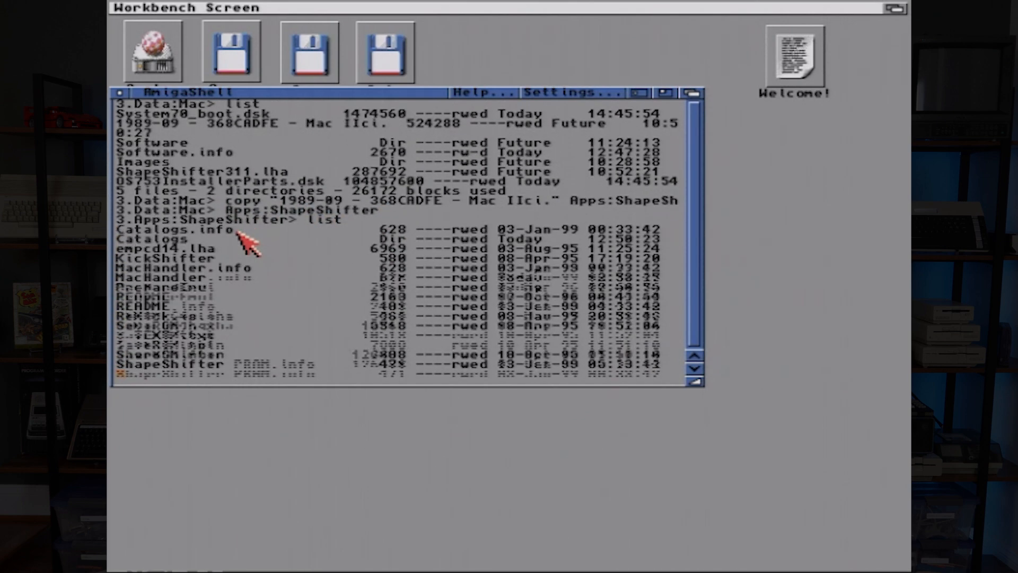
Rename the copied Mac IIci ROM file as "ShapeShifter ROM"
{"action": "type", "text": "rename \"19"}
{"action": "key", "text": "Tab"}
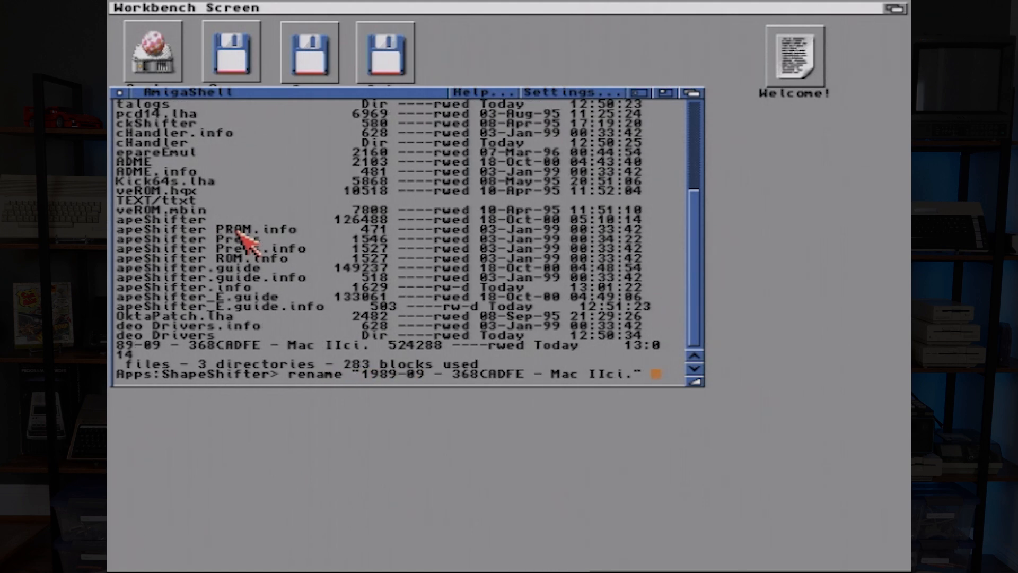
{"action": "type", "text": "@S"}
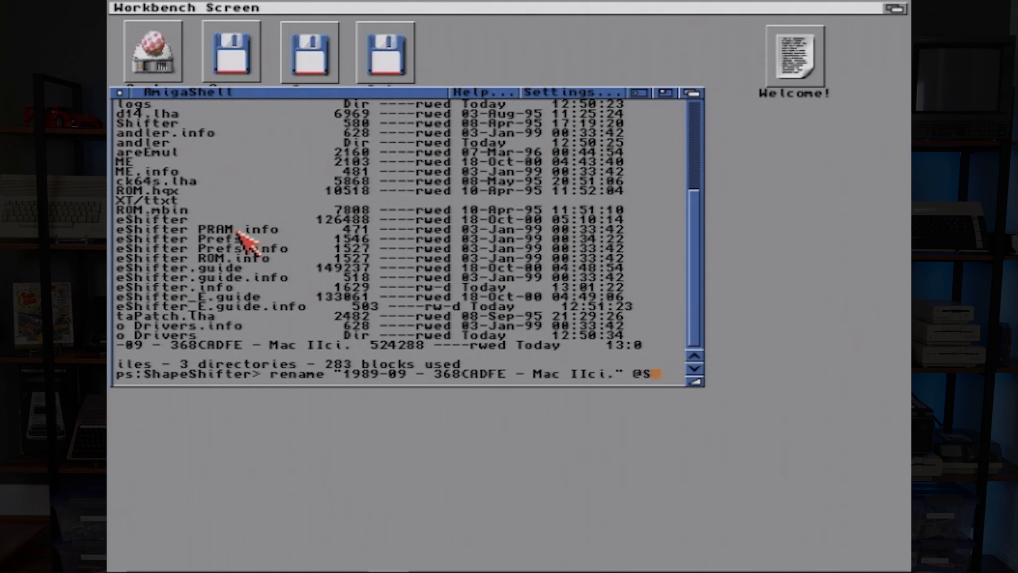
{"action": "type", "text": "ShapeShifter"}
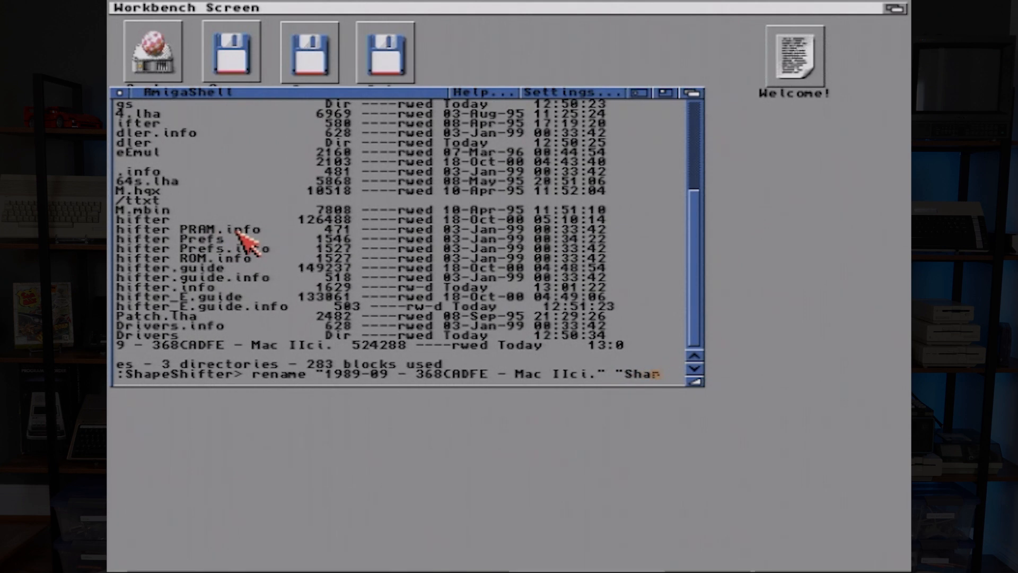
{"action": "type", "text": ".ROM\""}
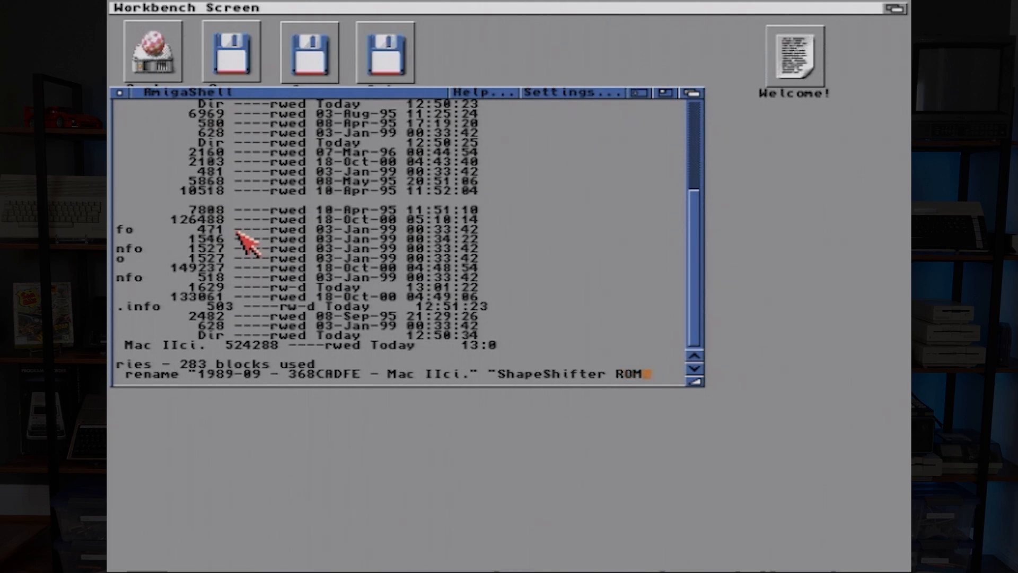
{"action": "key", "text": "Return"}
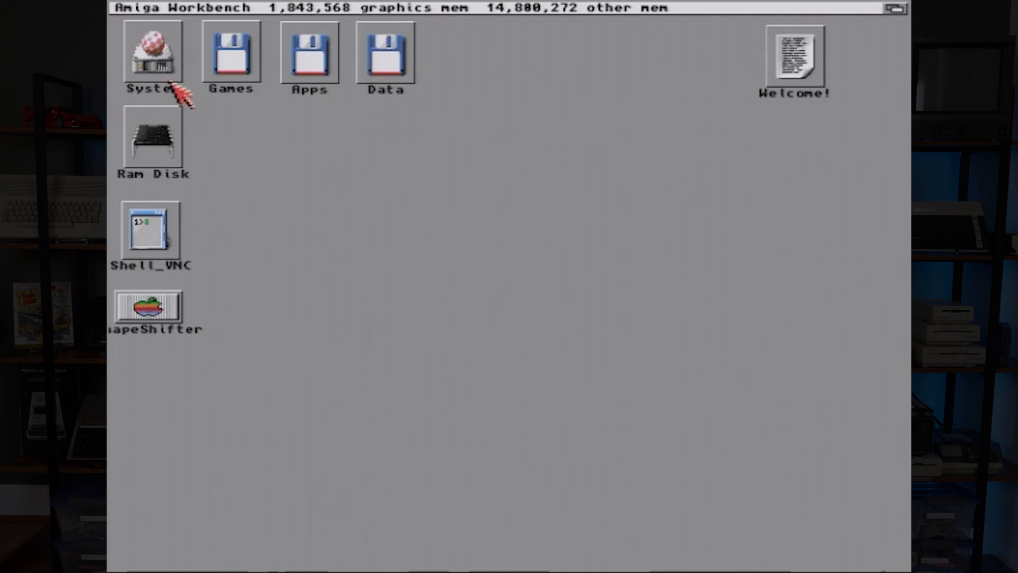
Open the Tools drawer on the System disk and start HDToolBox
{"action": "left_click", "coordinate": [159, 55]}
{"action": "double_click", "coordinate": [159, 55]}
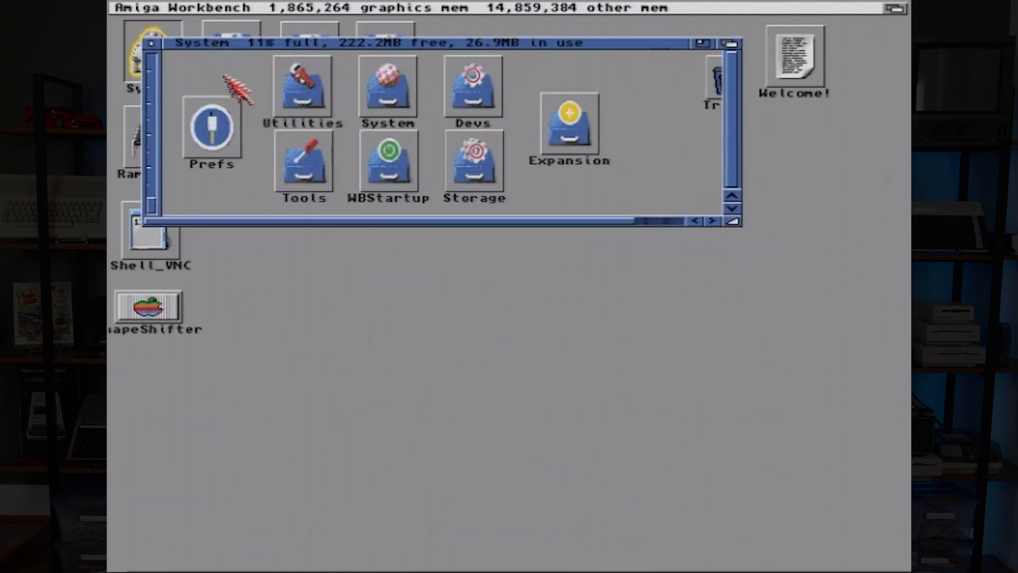
{"action": "double_click", "coordinate": [305, 181]}
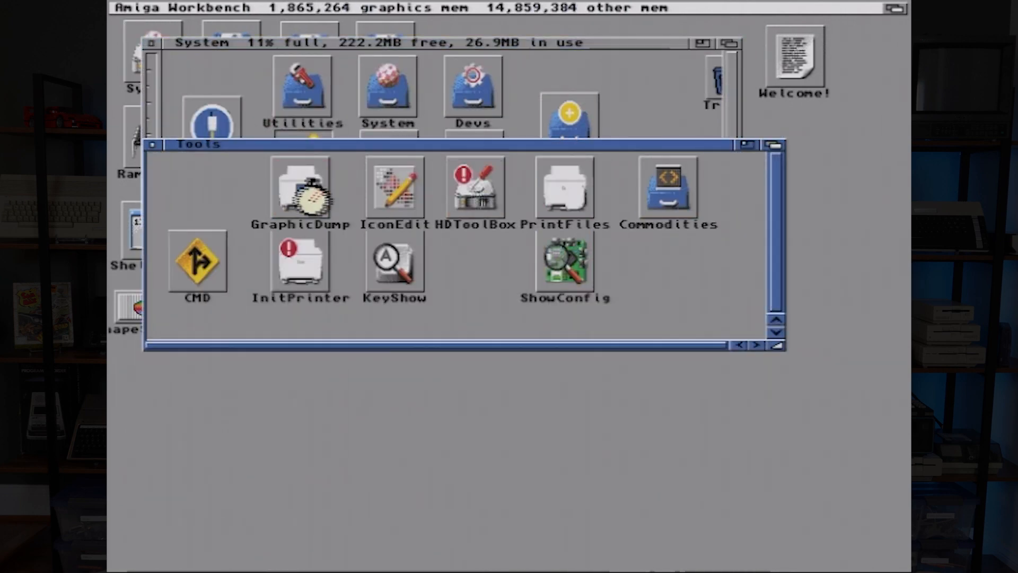
{"action": "left_click", "coordinate": [485, 196]}
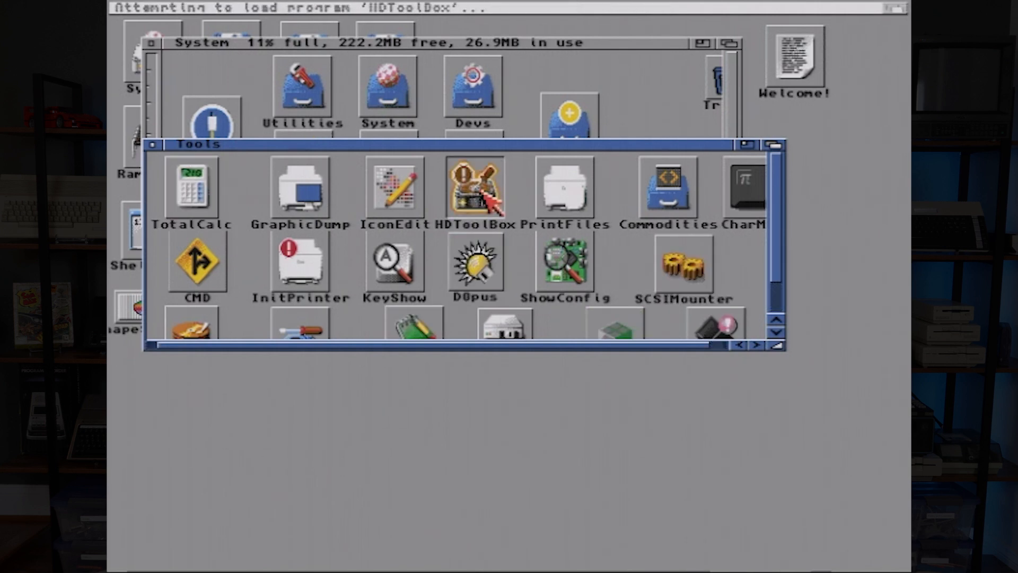
{"action": "double_click", "coordinate": [483, 195]}
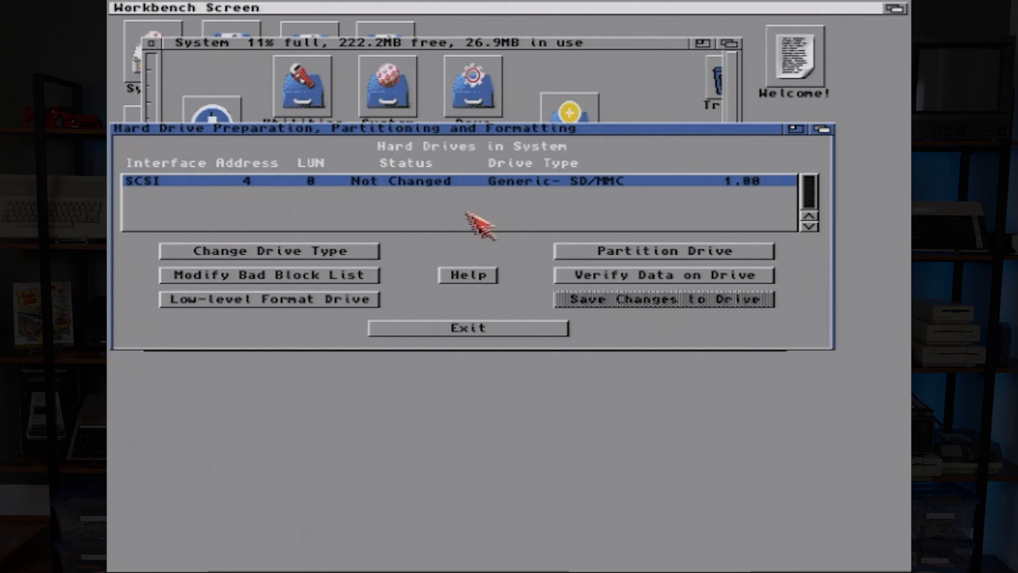
Open partitioning for the SCSI drive, look through the existing partitions, and create a new 250 Meg partition in the unused space
{"action": "left_click", "coordinate": [646, 252]}
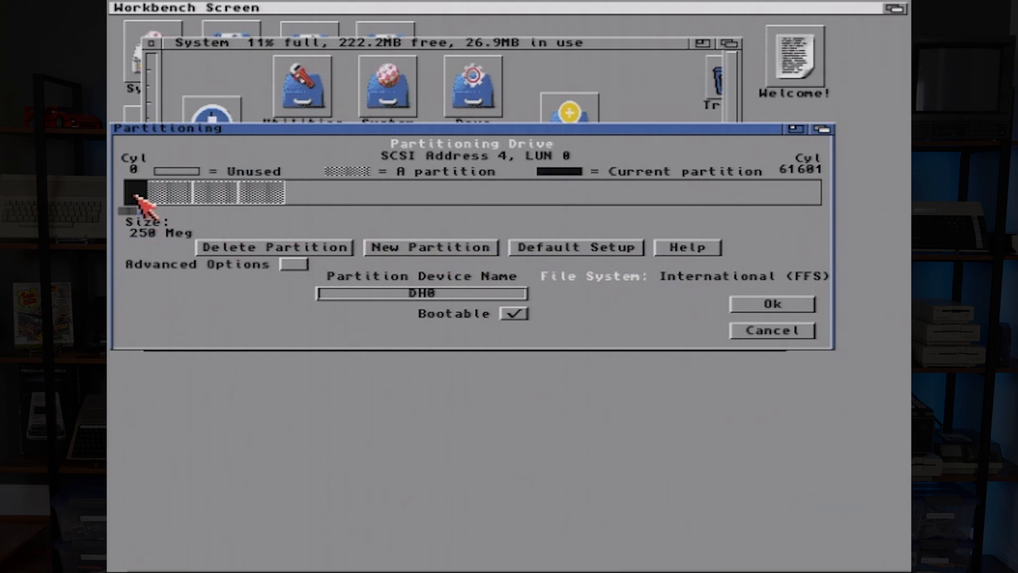
{"action": "left_click", "coordinate": [178, 192]}
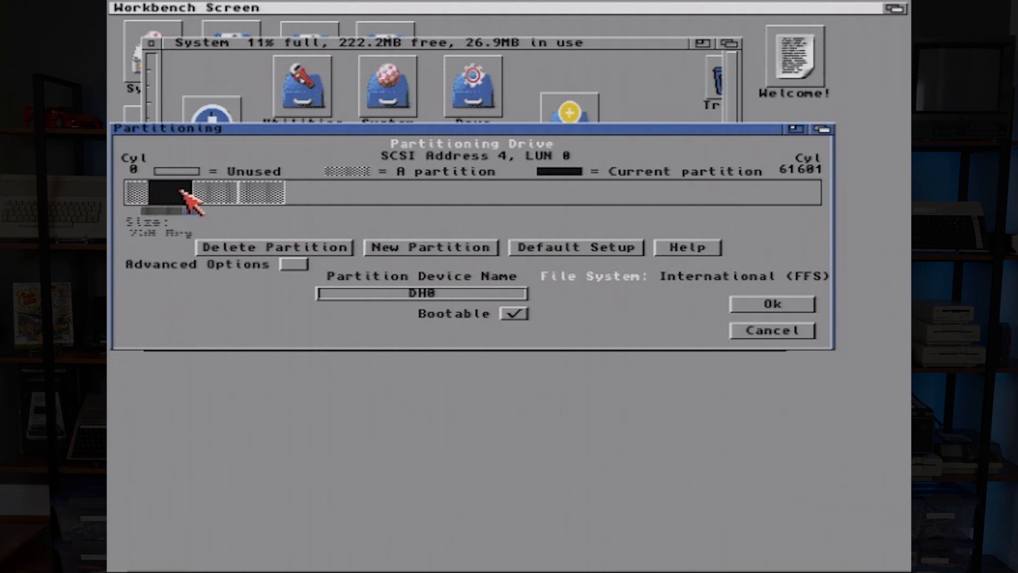
{"action": "left_click", "coordinate": [228, 192]}
{"action": "left_click", "coordinate": [268, 196]}
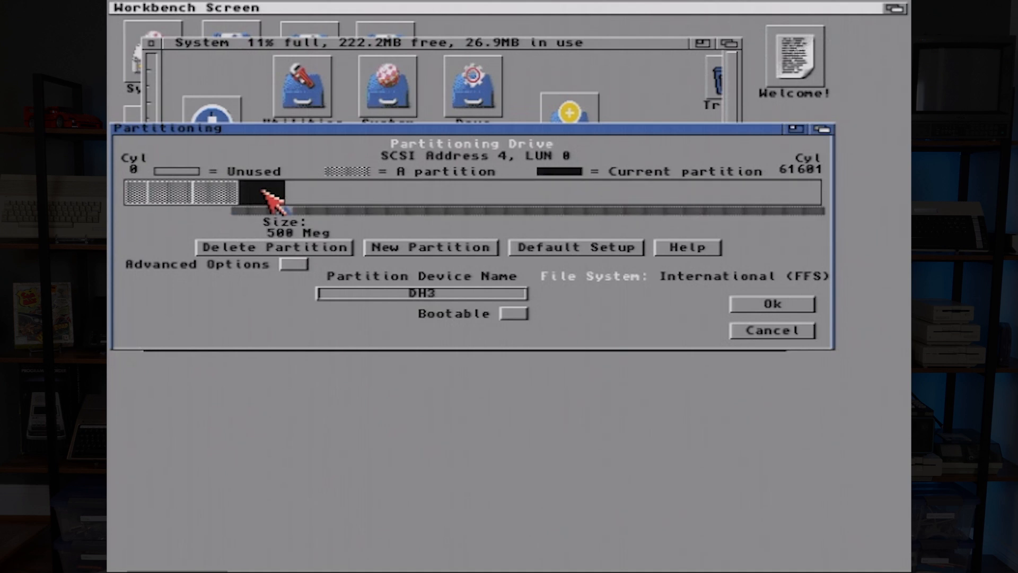
{"action": "left_click", "coordinate": [419, 249]}
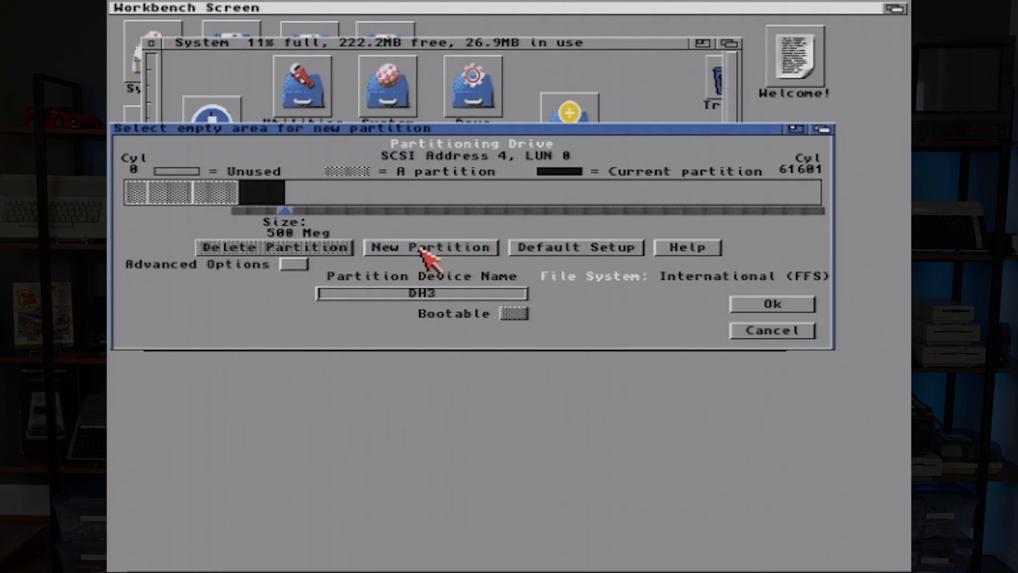
{"action": "left_click", "coordinate": [414, 187]}
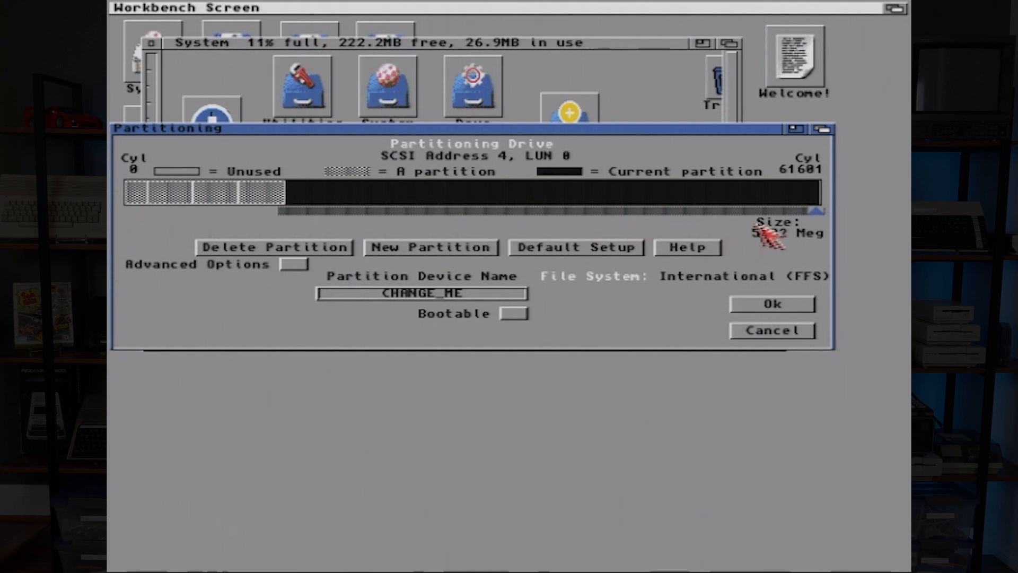
{"action": "left_click_drag", "start_coordinate": [817, 211], "coordinate": [313, 223]}
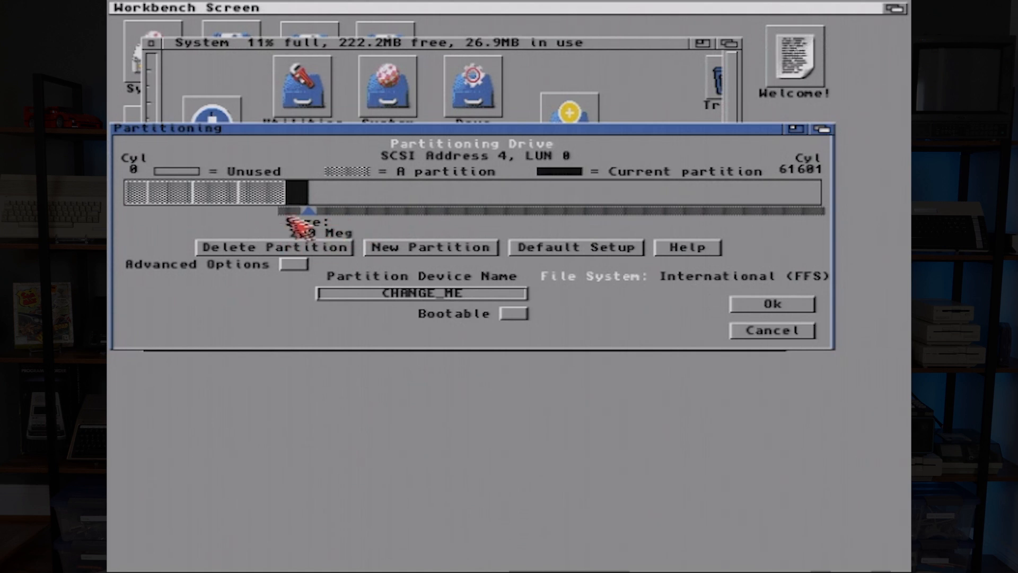
Name the new partition's device MacOS
{"action": "left_click", "coordinate": [488, 294]}
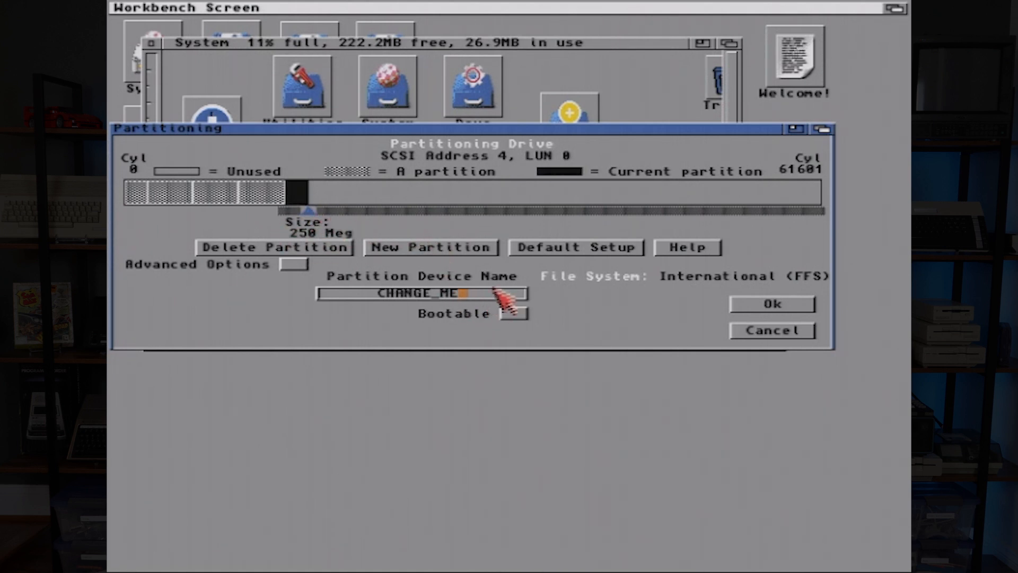
{"action": "key", "text": "BackSpace"}
{"action": "key", "text": "BackSpace"}
{"action": "key", "text": "BackSpace"}
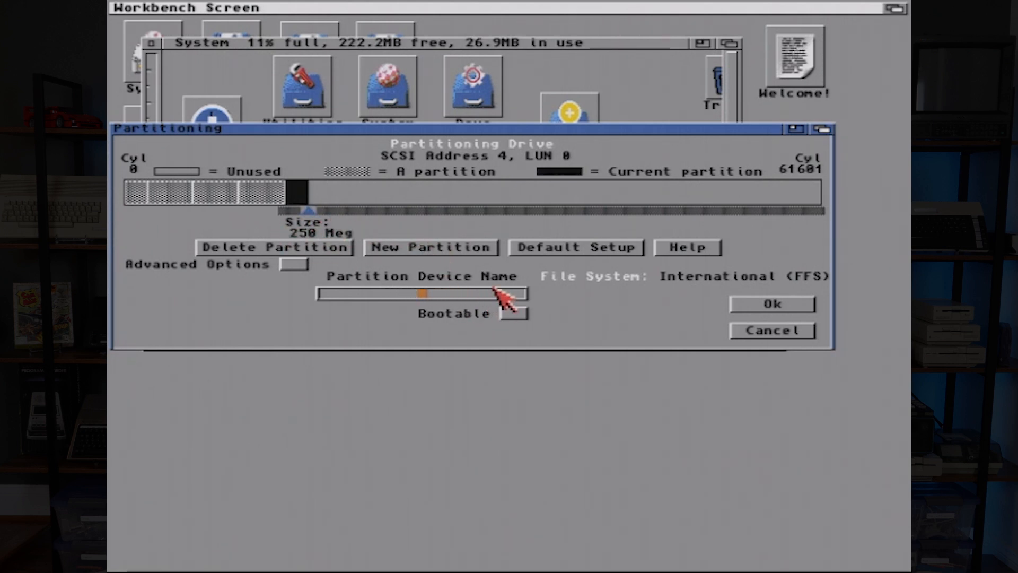
{"action": "type", "text": "MacOS"}
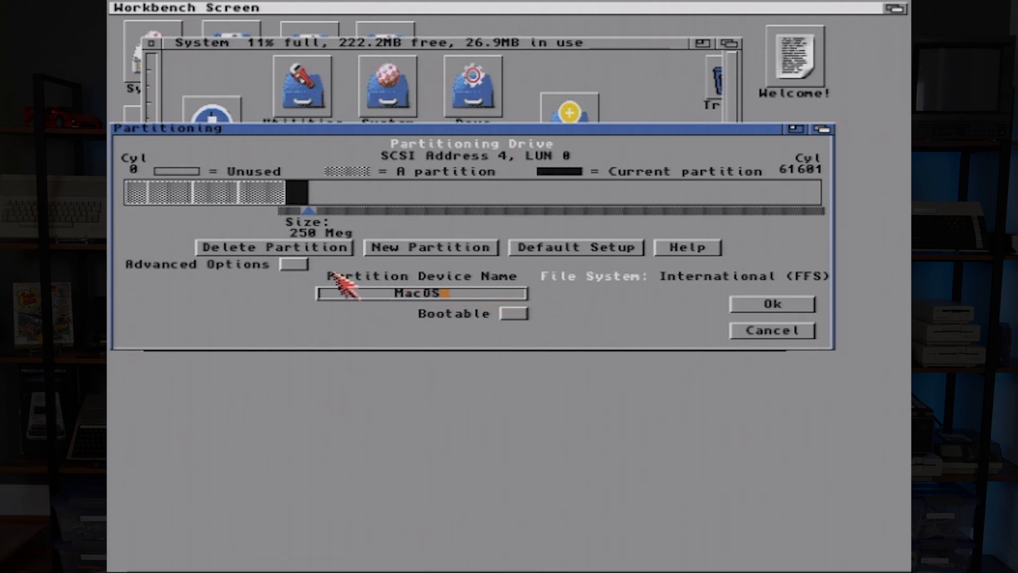
Show the advanced options and examine the new partition's file system characteristics, including automount and block size
{"action": "left_click", "coordinate": [293, 264]}
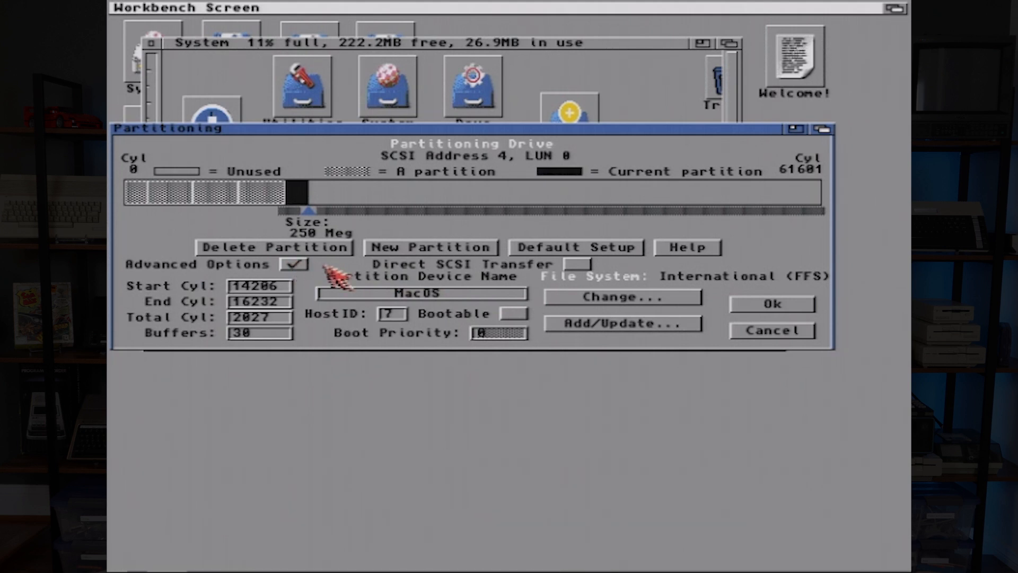
{"action": "left_click", "coordinate": [587, 298]}
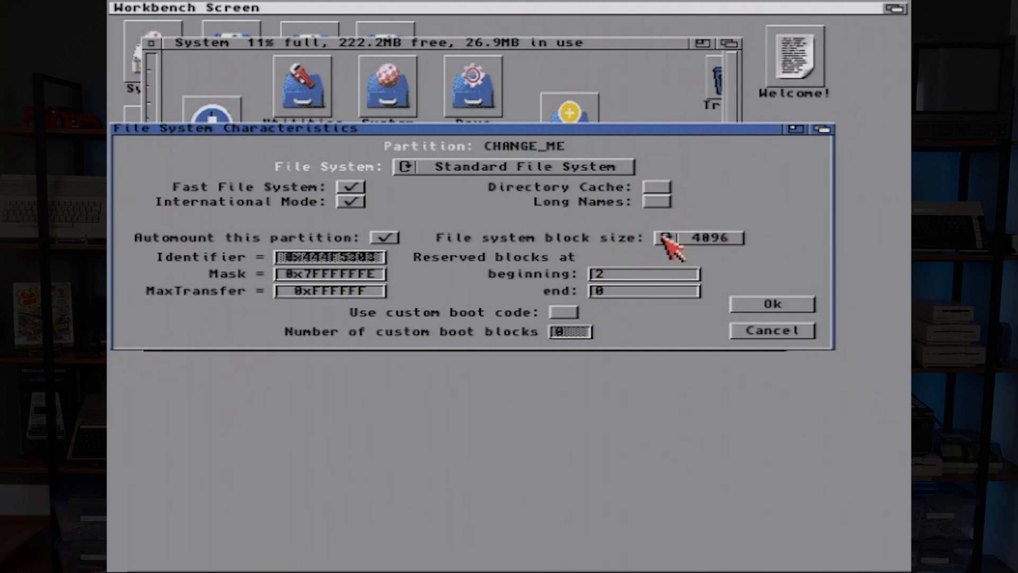
{"action": "left_click", "coordinate": [770, 306]}
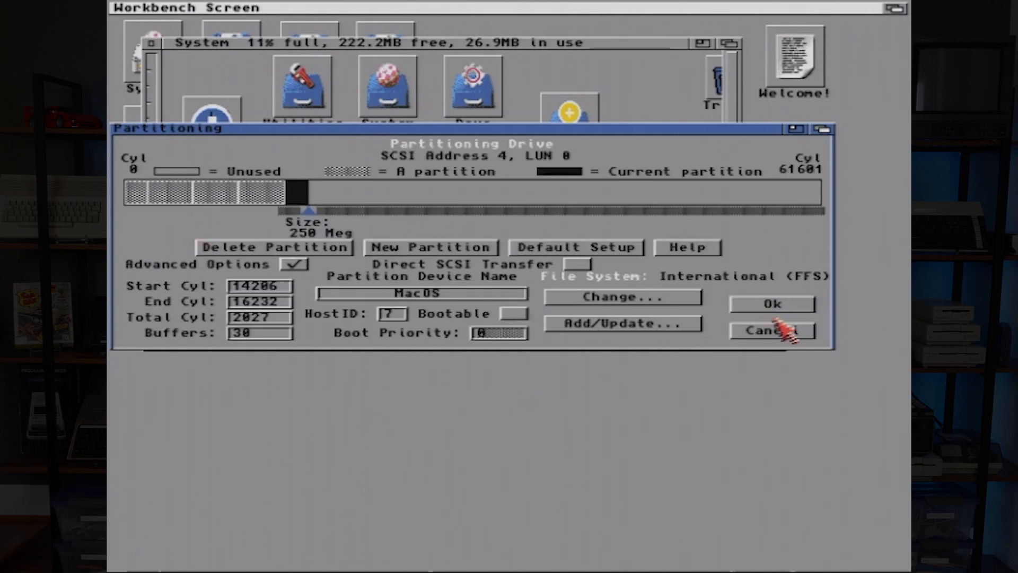
Accept the new partition layout, save the changes to the drive, and exit HDToolBox
{"action": "left_click", "coordinate": [786, 308]}
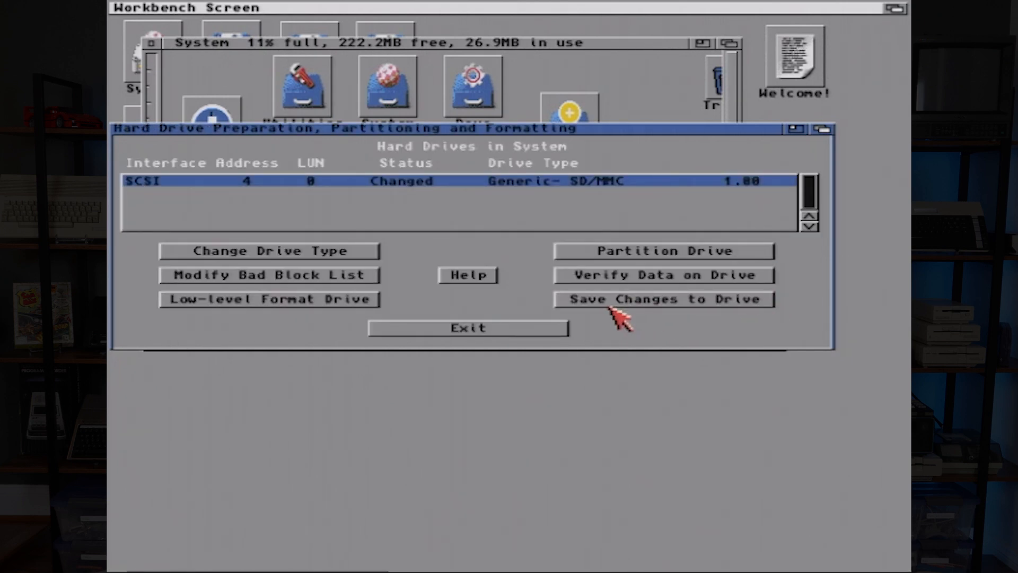
{"action": "left_click", "coordinate": [628, 298]}
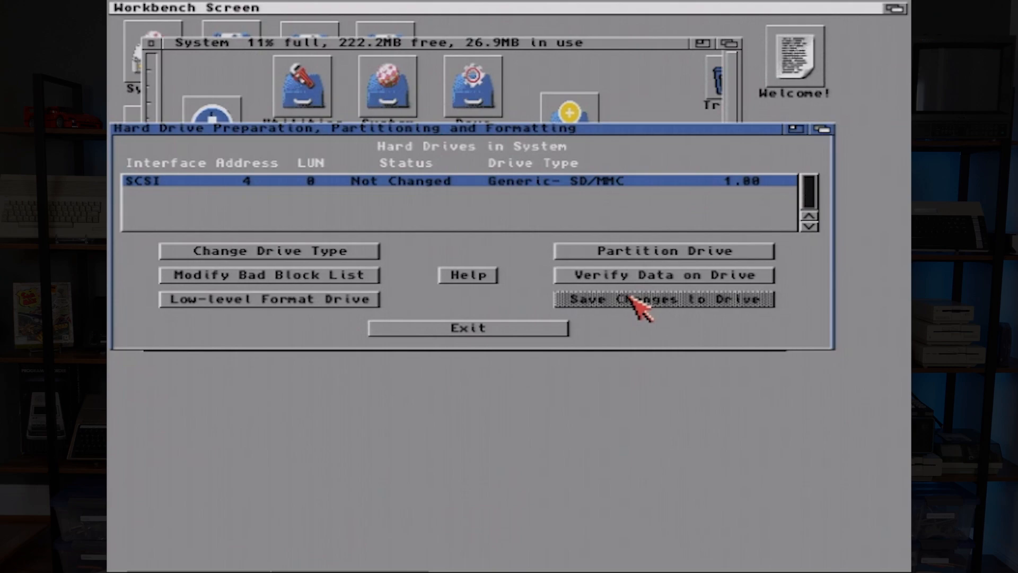
{"action": "left_click", "coordinate": [498, 332]}
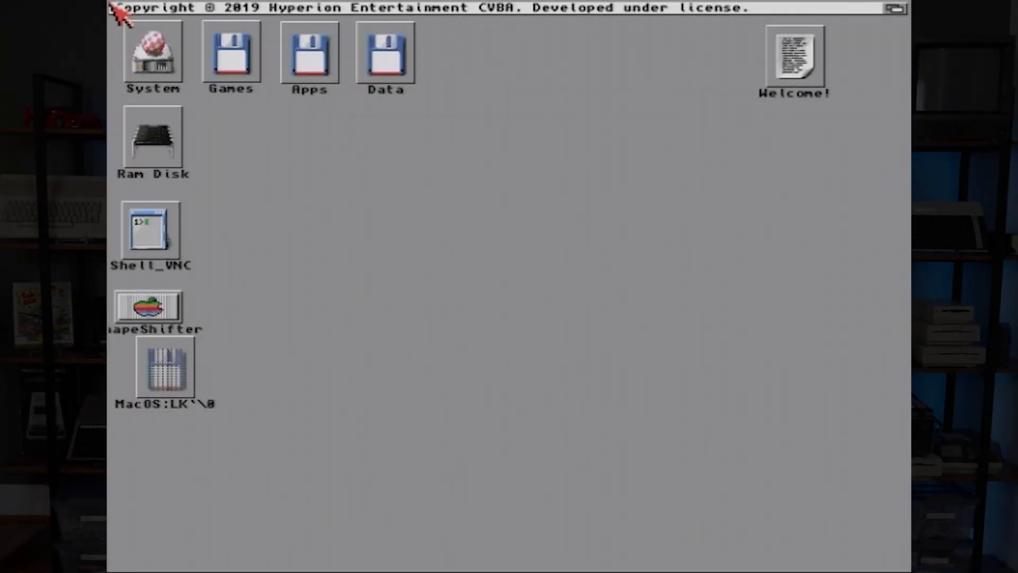
Place the unformatted MacOS disk icon beside Data and quick-format the disk with the volume name MacOS
{"action": "left_click_drag", "start_coordinate": [173, 393], "coordinate": [460, 76]}
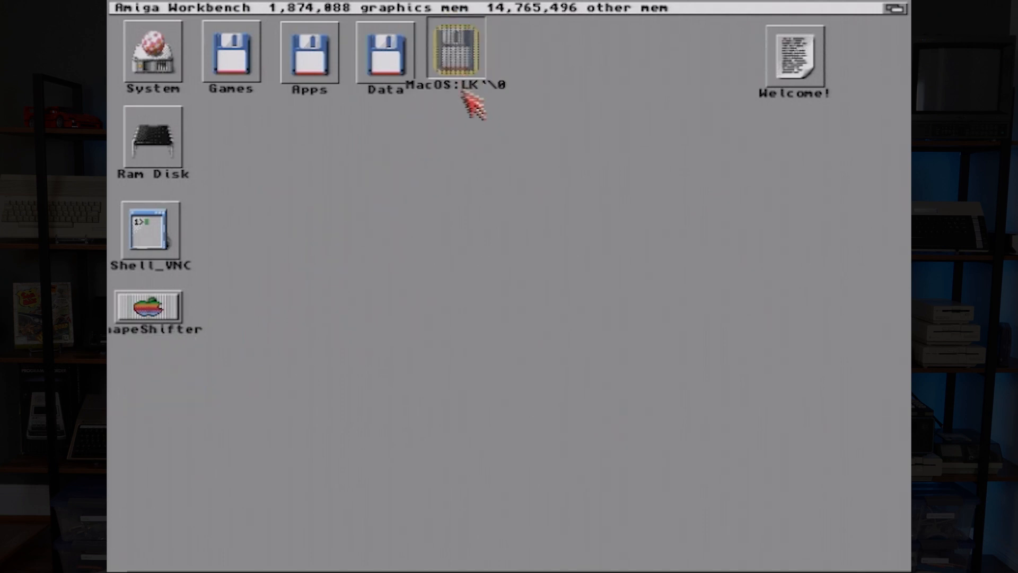
{"action": "right_click", "coordinate": [331, 8]}
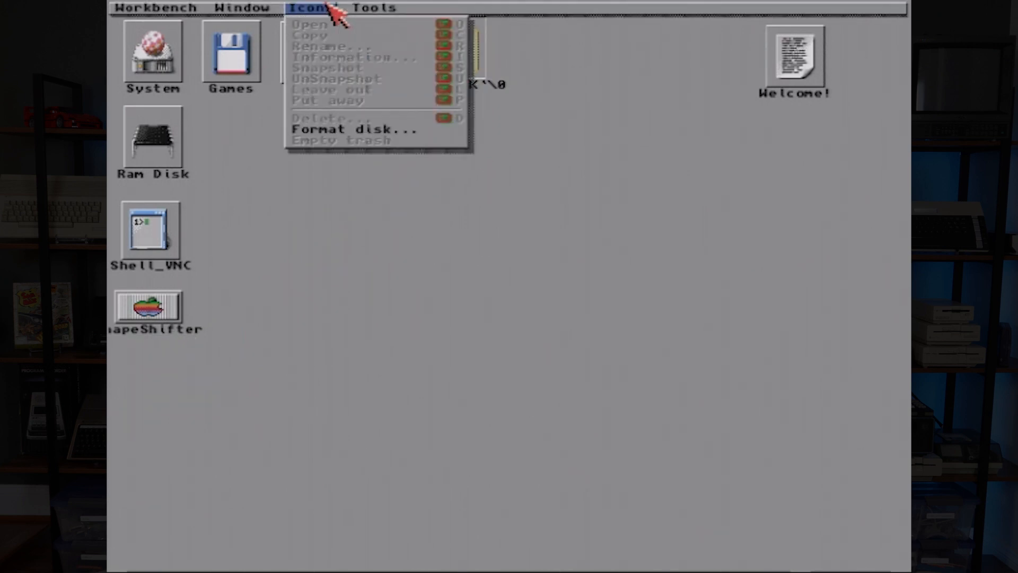
{"action": "left_click", "coordinate": [348, 131]}
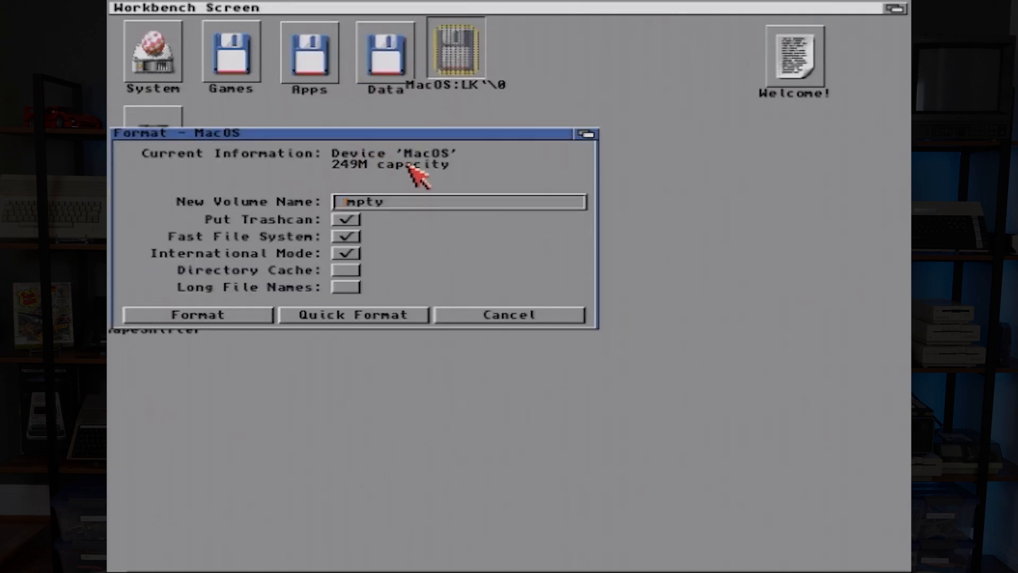
{"action": "key", "text": "Delete"}
{"action": "key", "text": "Delete"}
{"action": "key", "text": "Delete"}
{"action": "key", "text": "Delete"}
{"action": "key", "text": "Delete"}
{"action": "left_click", "coordinate": [351, 316]}
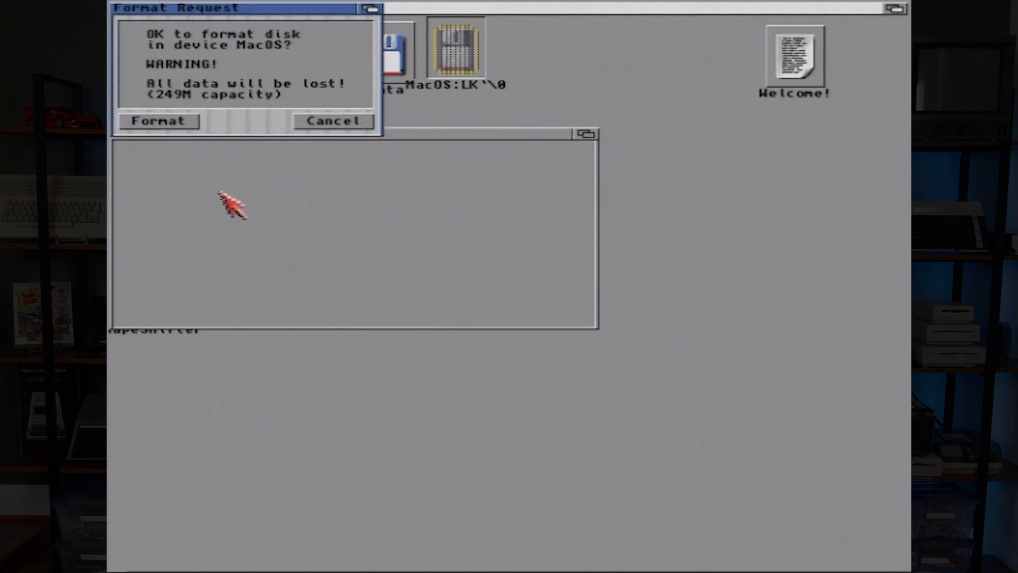
{"action": "left_click", "coordinate": [159, 121]}
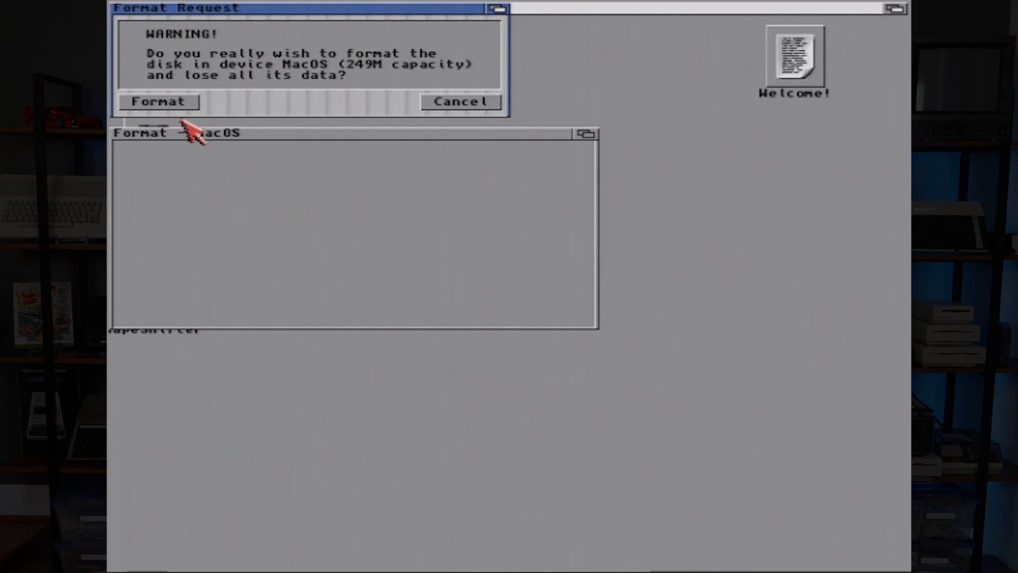
{"action": "left_click", "coordinate": [170, 102]}
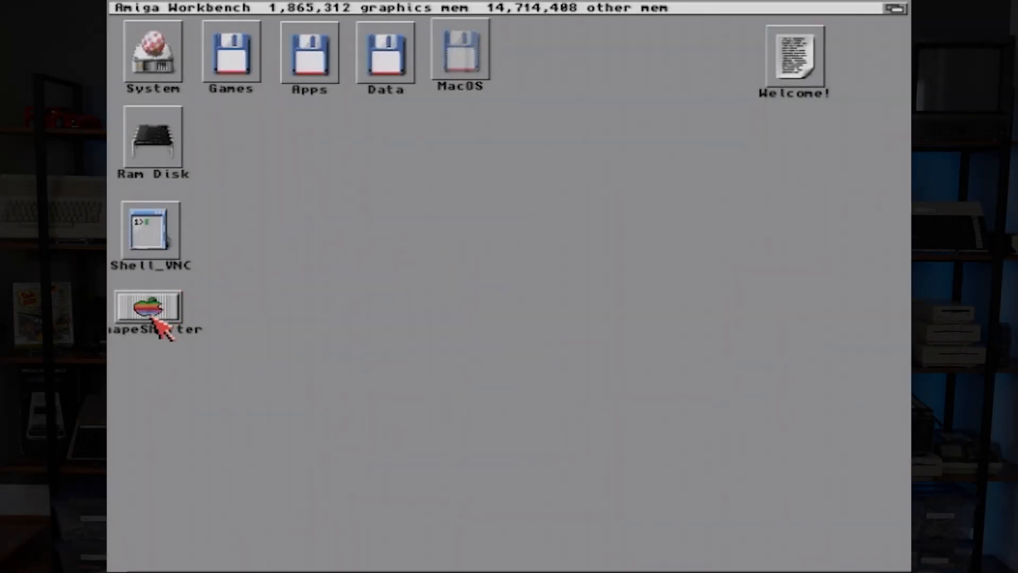
Start ShapeShifter and assign the MacOS volume to DeviceDisk 1 in its volume settings
{"action": "double_click", "coordinate": [149, 313]}
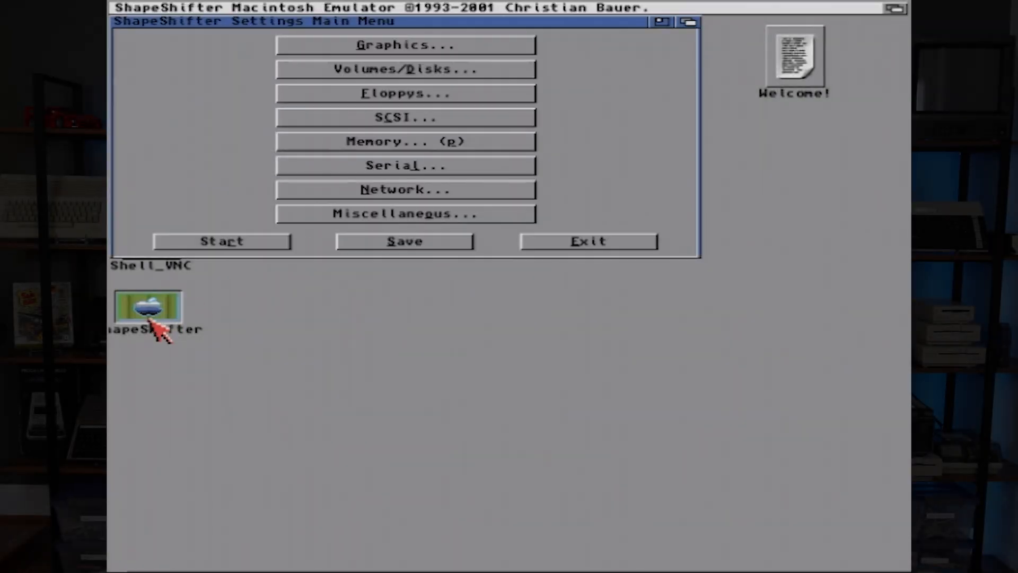
{"action": "left_click", "coordinate": [411, 70]}
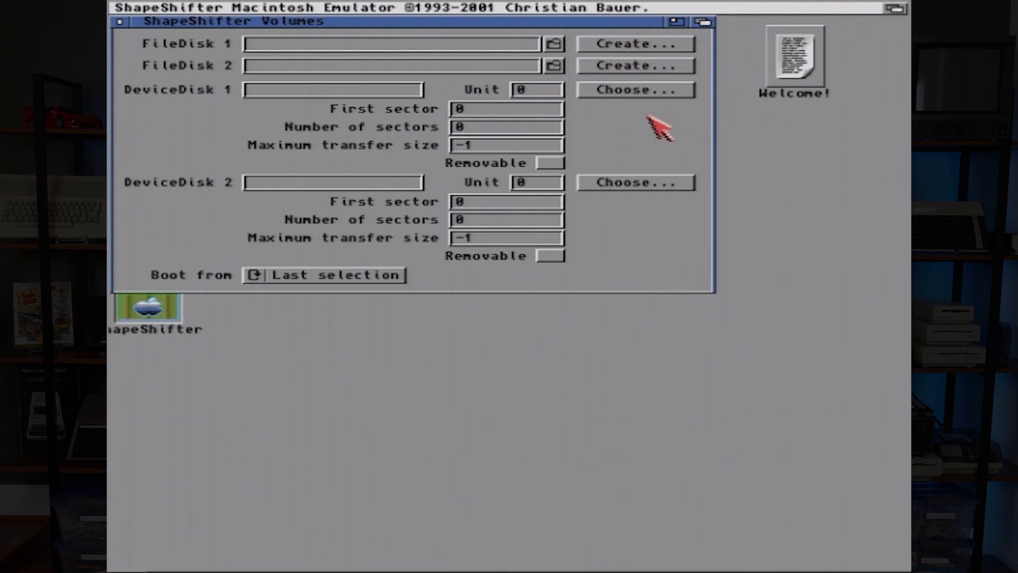
{"action": "left_click", "coordinate": [639, 91]}
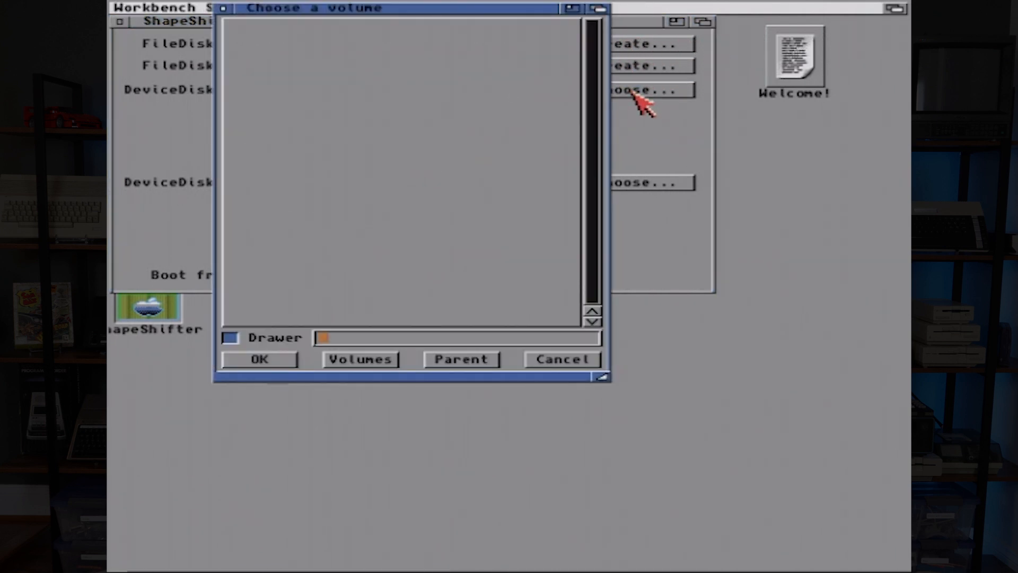
{"action": "left_click", "coordinate": [360, 360]}
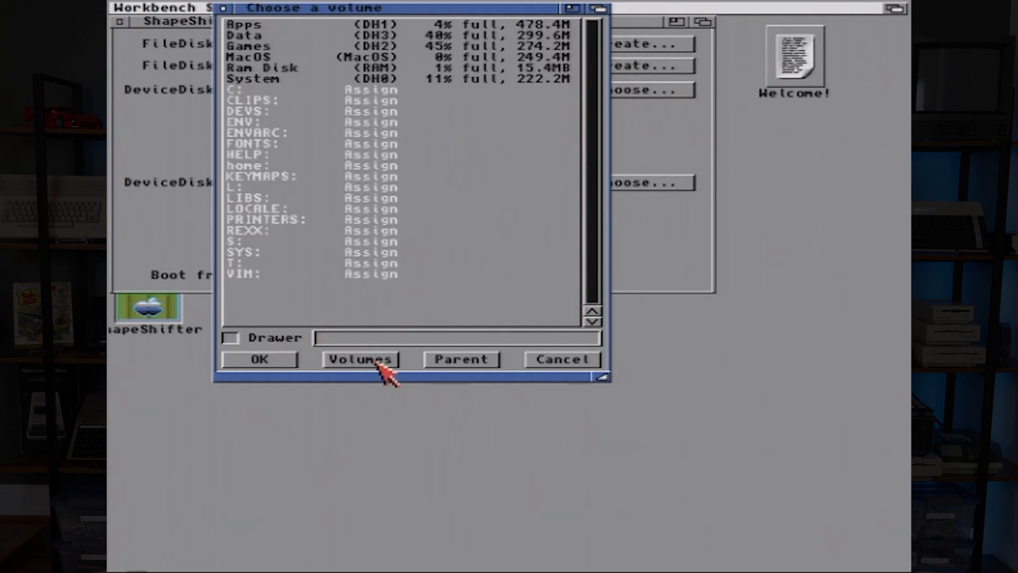
{"action": "left_click", "coordinate": [259, 57]}
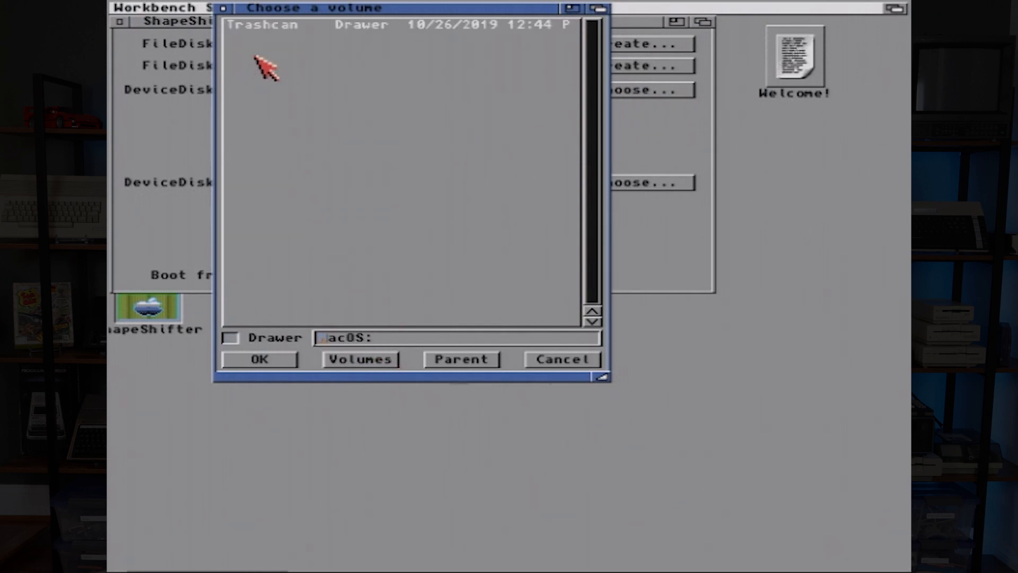
{"action": "left_click", "coordinate": [273, 361]}
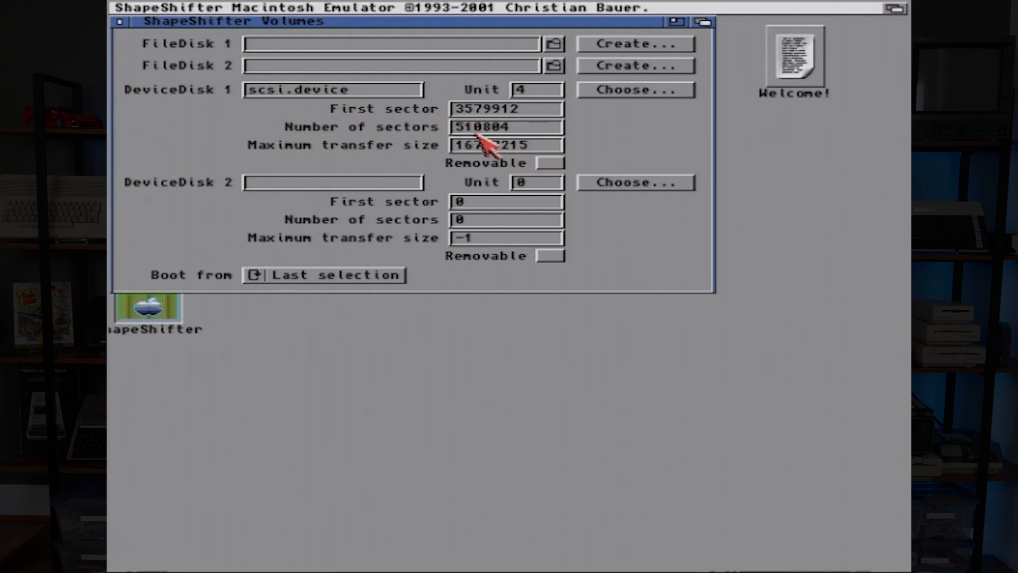
Close the volume settings, save the ShapeShifter configuration, and exit ShapeShifter
{"action": "left_click", "coordinate": [121, 21]}
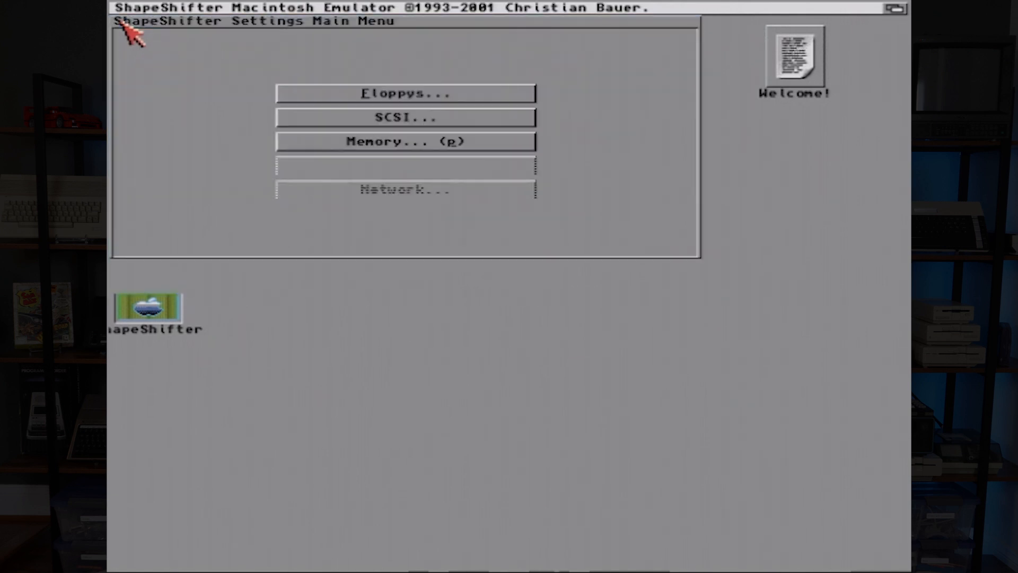
{"action": "left_click", "coordinate": [392, 242]}
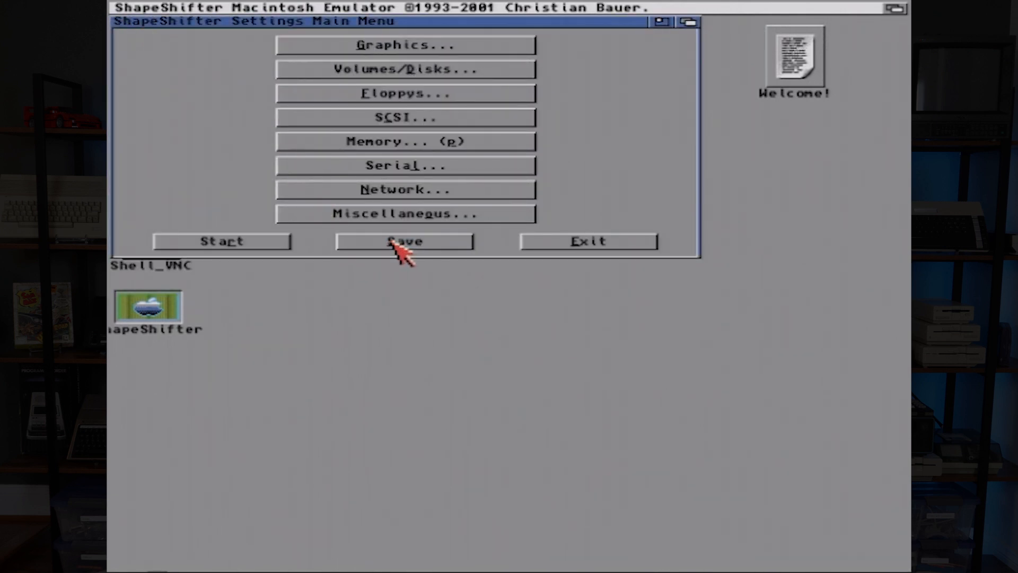
{"action": "left_click", "coordinate": [560, 245]}
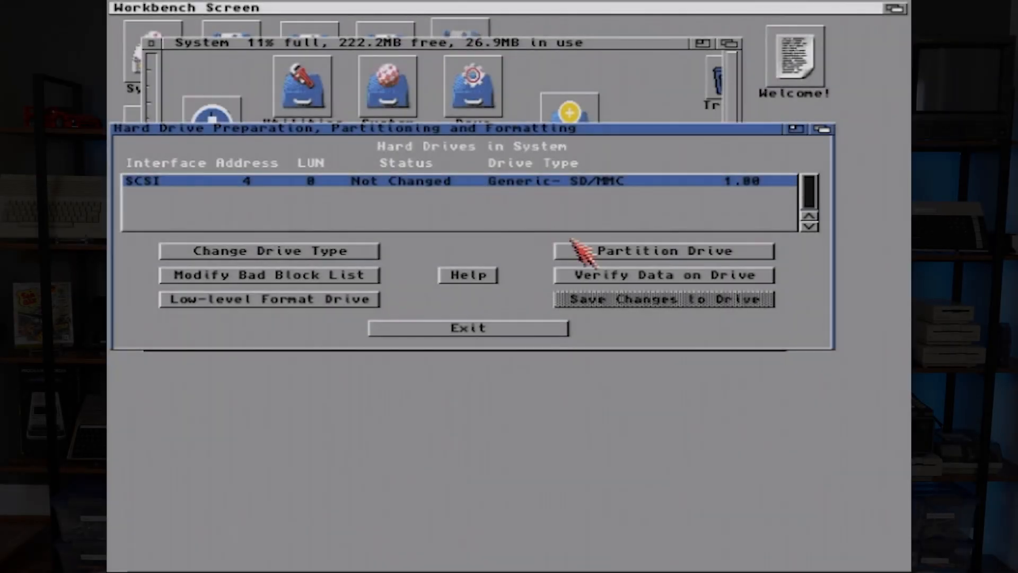
In HDToolBox, turn off automounting for the MacOS partition in its file system characteristics
{"action": "left_click", "coordinate": [586, 252]}
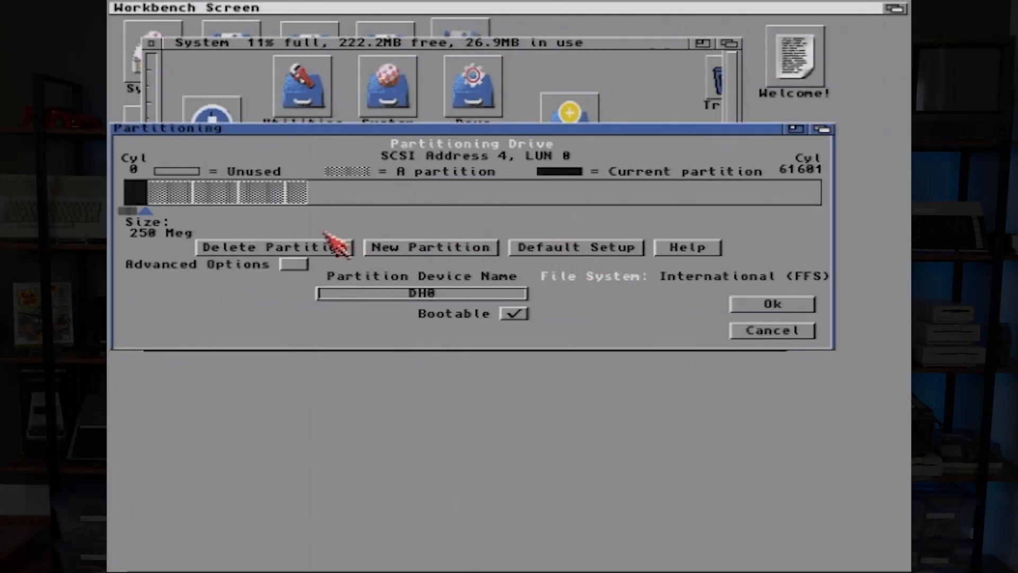
{"action": "left_click", "coordinate": [297, 192]}
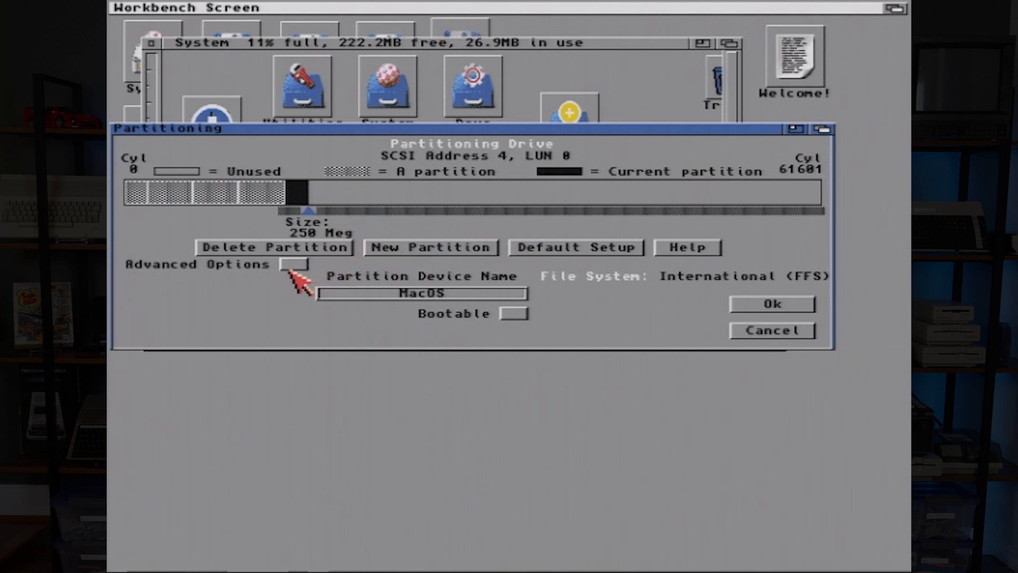
{"action": "left_click", "coordinate": [292, 265]}
{"action": "left_click", "coordinate": [576, 298]}
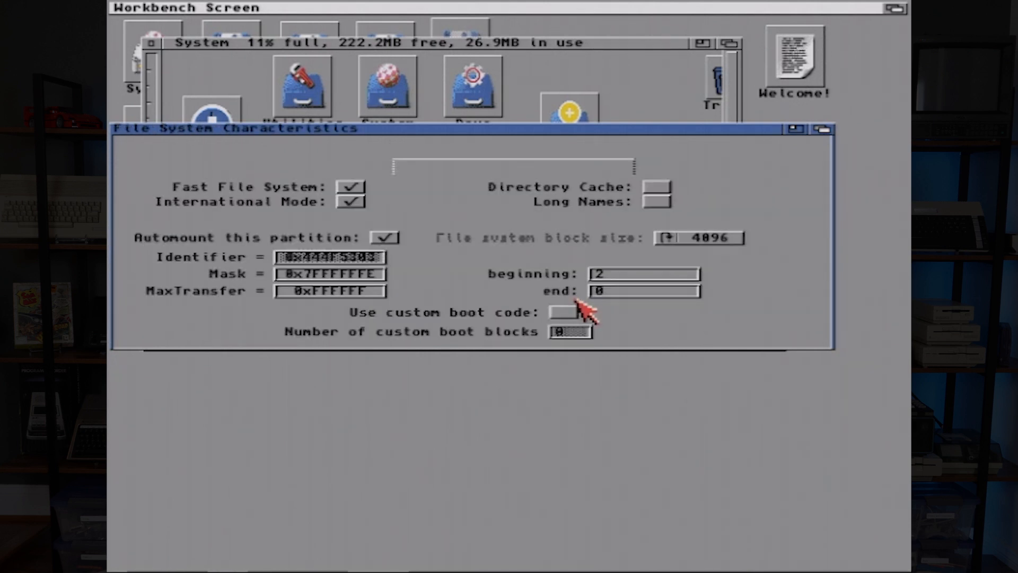
{"action": "left_click", "coordinate": [385, 237]}
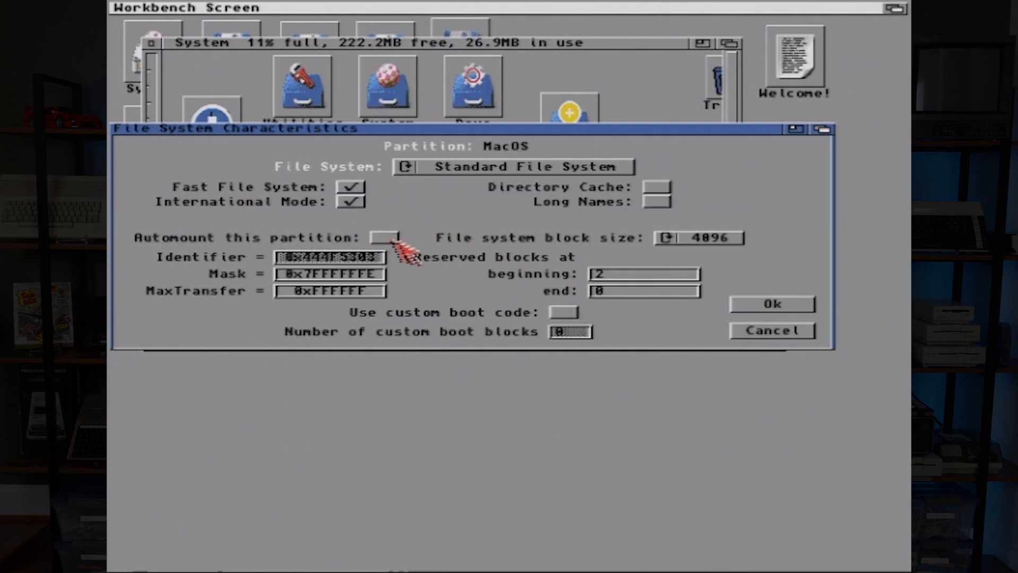
{"action": "left_click", "coordinate": [767, 305]}
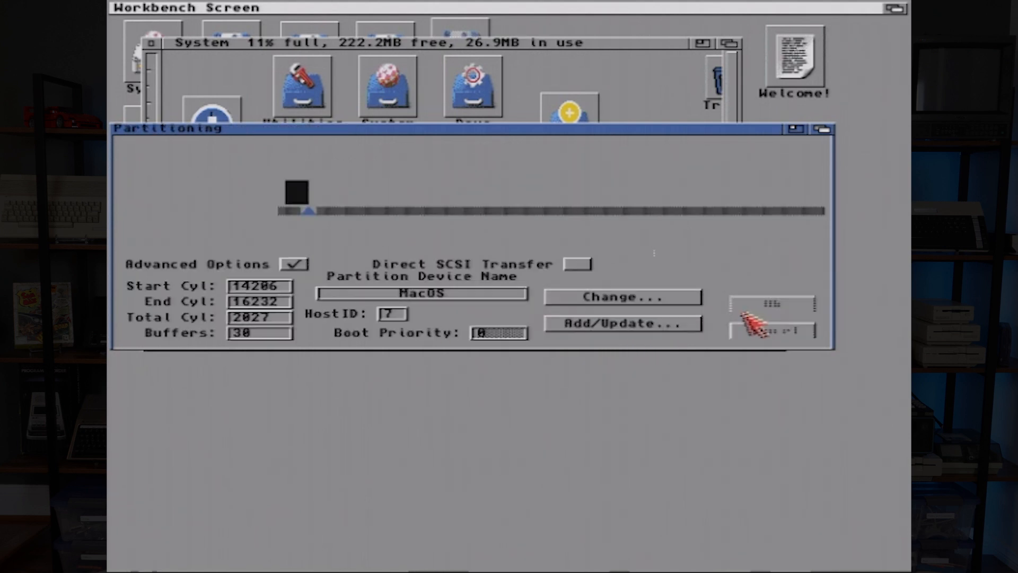
Accept the MacOS partition changes in HDToolBox's partitioning settings
{"action": "left_click", "coordinate": [764, 304]}
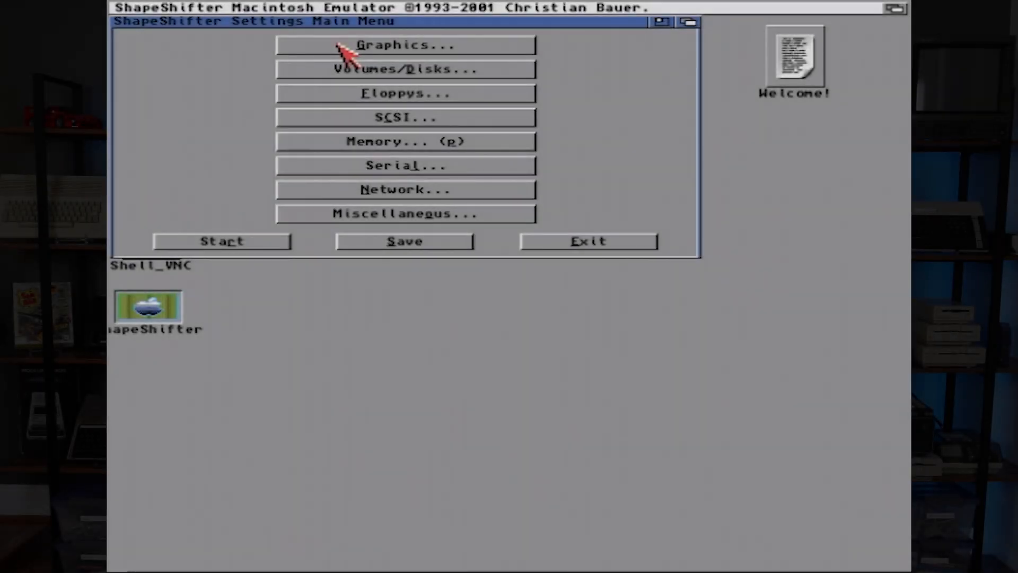
In ShapeShifter, set the Mac memory to 8192 KB, enable allocating Mac ROM memory first, and save the configuration
{"action": "left_click", "coordinate": [398, 142]}
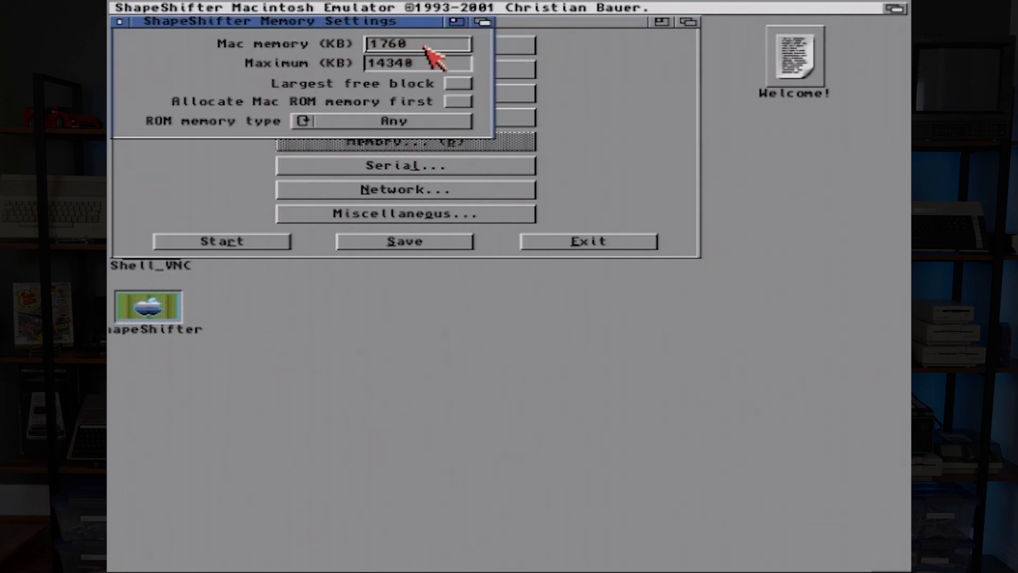
{"action": "left_click", "coordinate": [429, 44]}
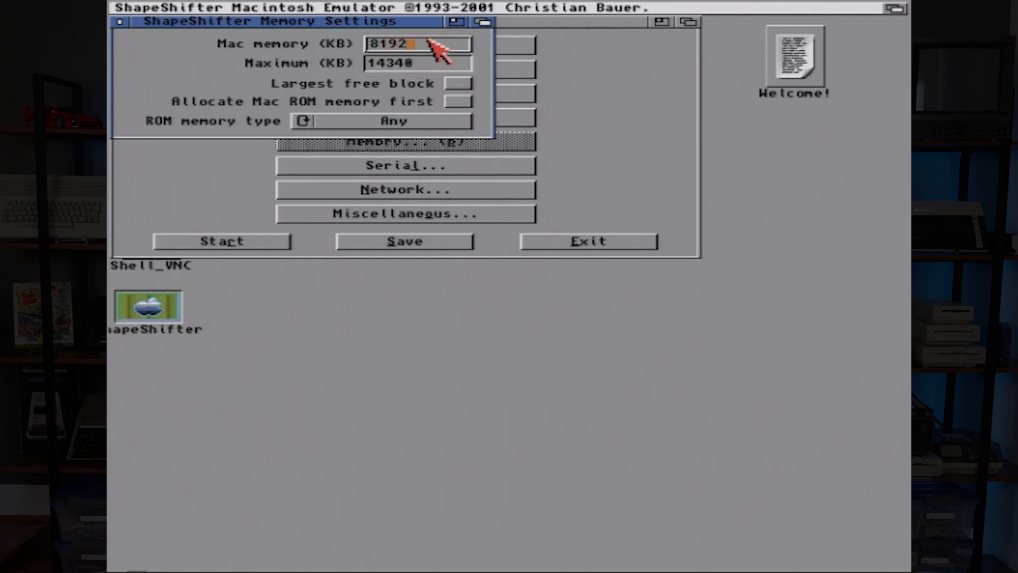
{"action": "left_click", "coordinate": [457, 101]}
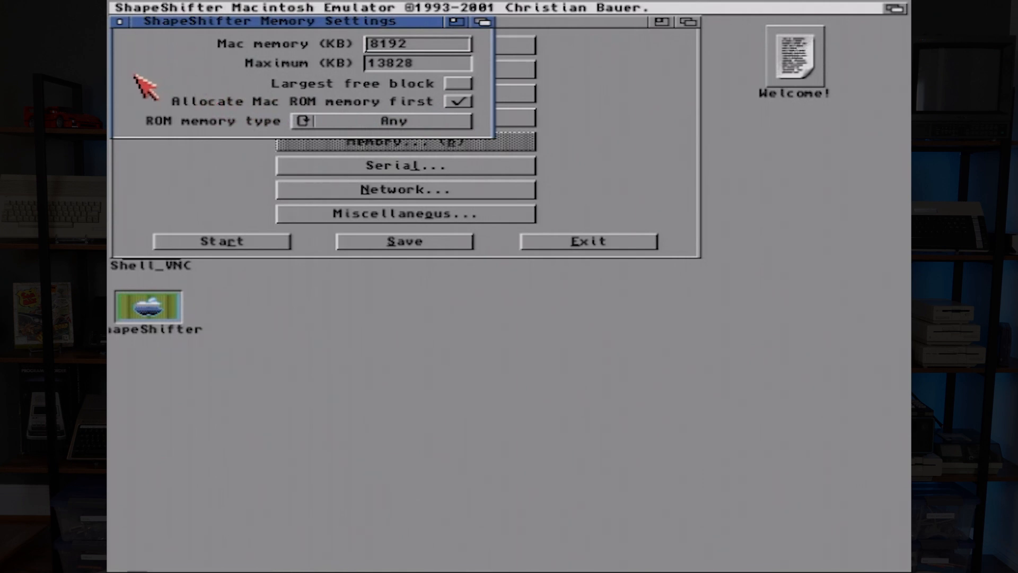
{"action": "left_click", "coordinate": [120, 21]}
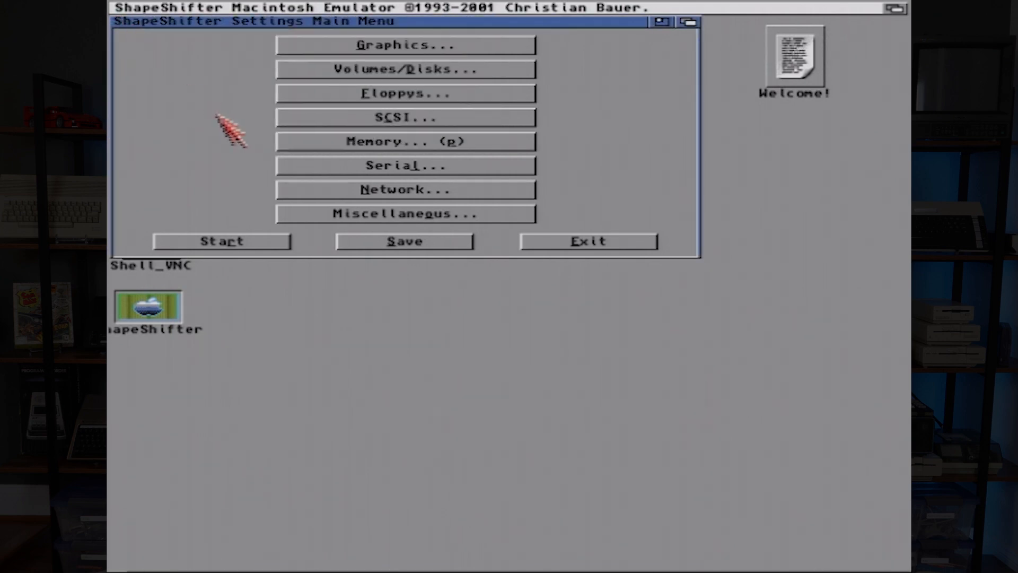
{"action": "left_click", "coordinate": [408, 241]}
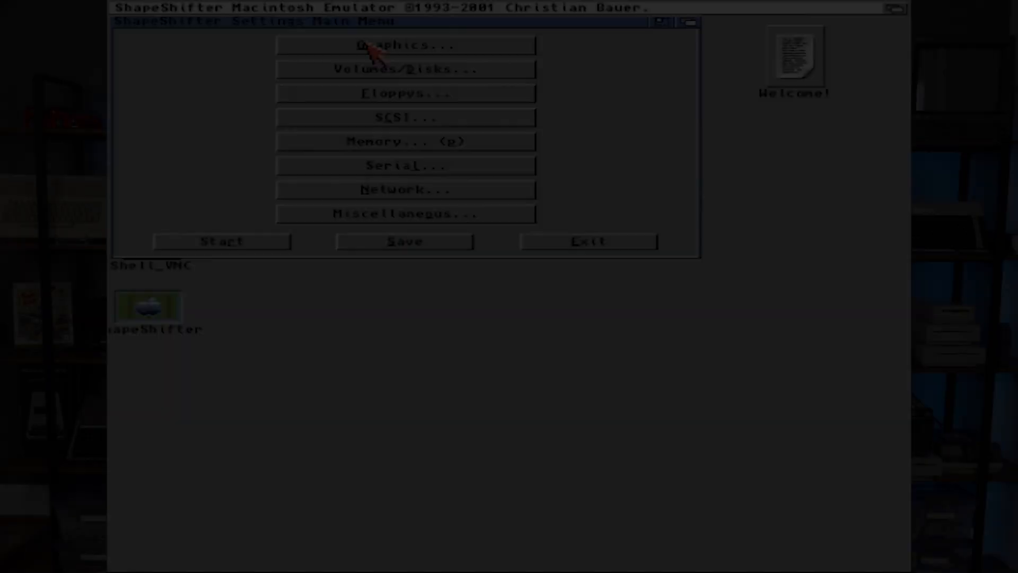
Assign System70_boot.dsk from the Mac drawer on the Data volume to FileDisk 1 in the volume settings
{"action": "left_click", "coordinate": [365, 70]}
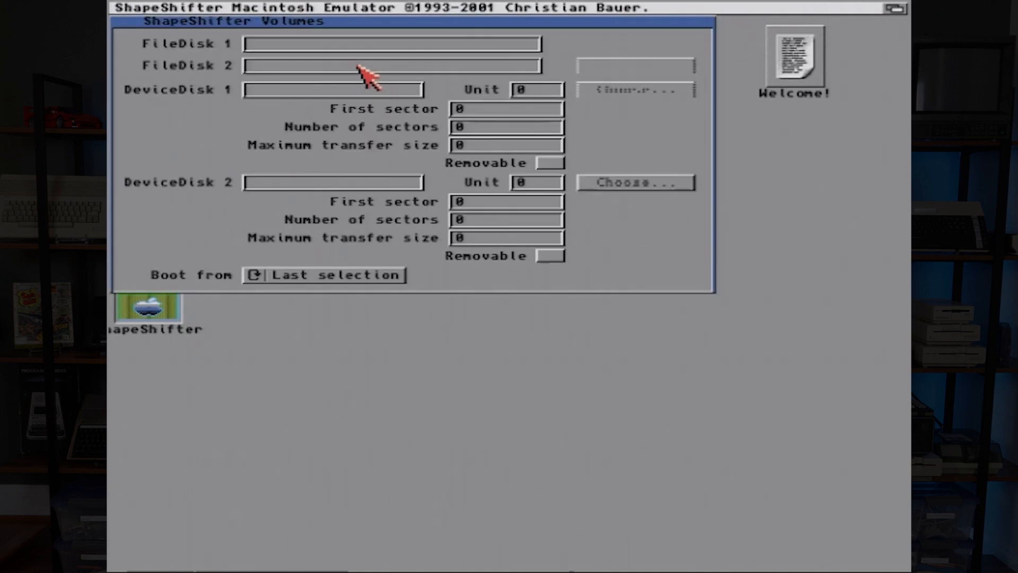
{"action": "left_click", "coordinate": [553, 42]}
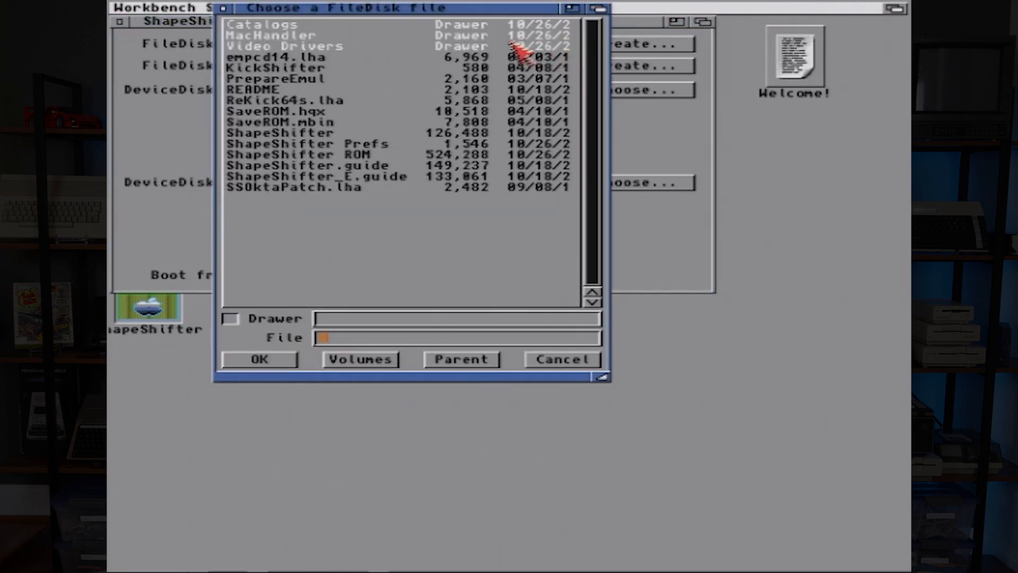
{"action": "left_click", "coordinate": [379, 359]}
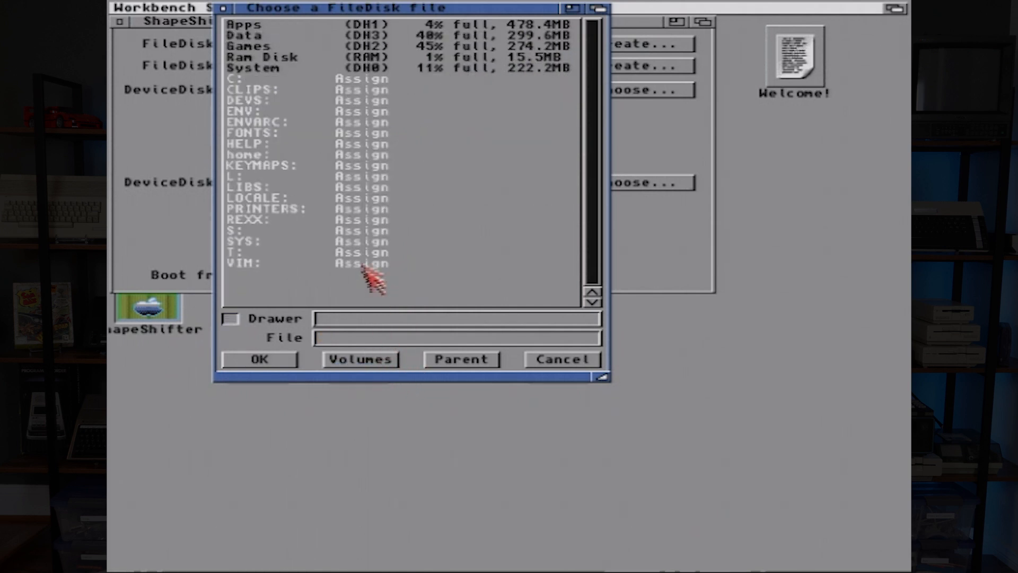
{"action": "left_click", "coordinate": [252, 36]}
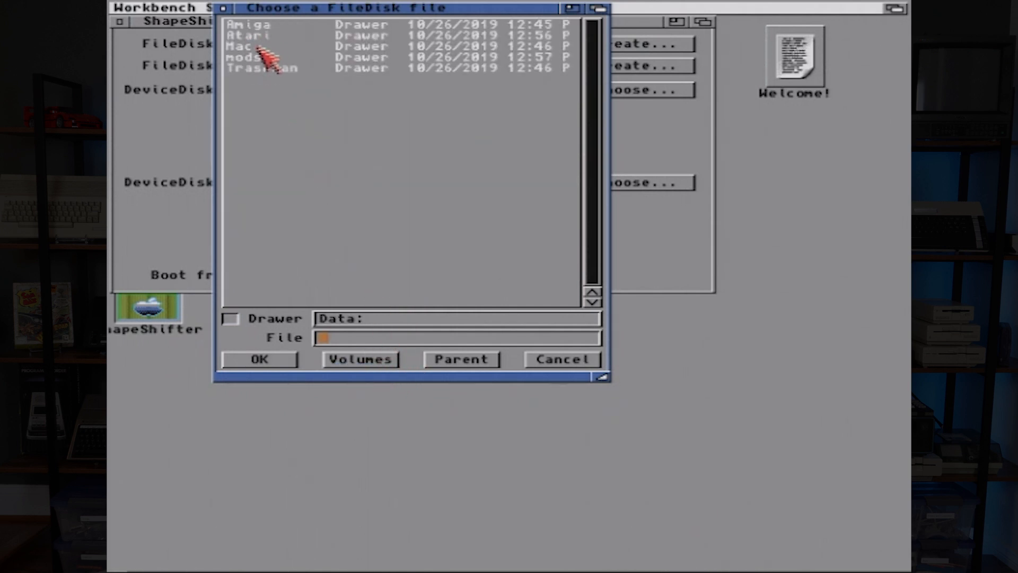
{"action": "left_click", "coordinate": [249, 47]}
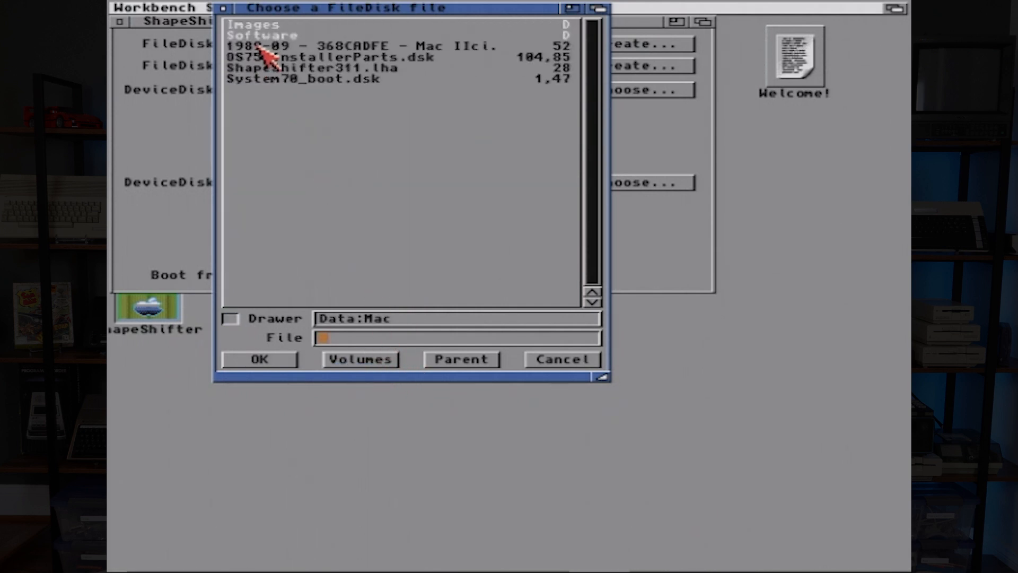
{"action": "left_click", "coordinate": [354, 79]}
{"action": "left_click", "coordinate": [279, 363]}
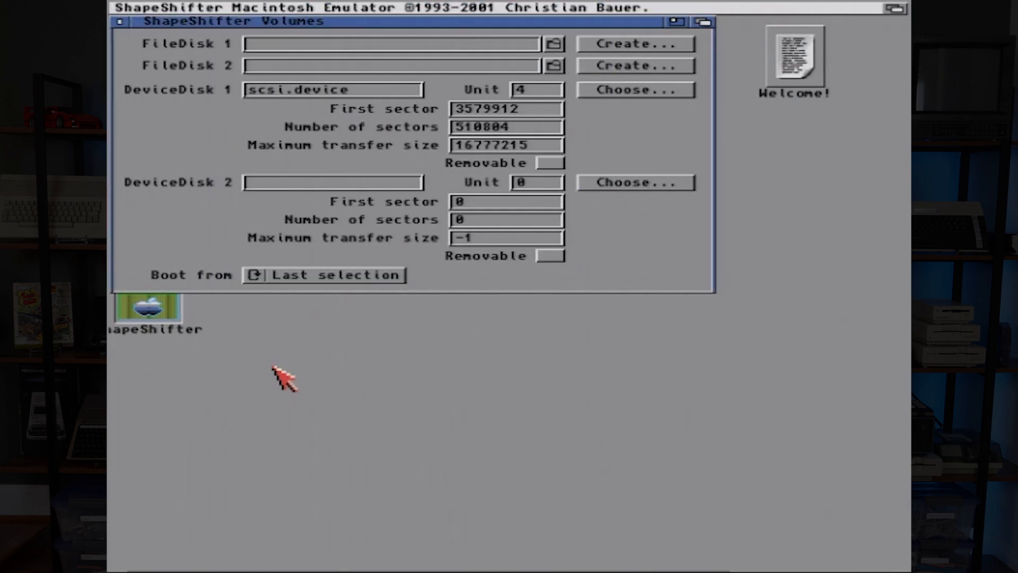
Assign OS753InstallerParts.dsk from Data:Mac to FileDisk 2 and close the volume settings
{"action": "left_click", "coordinate": [550, 62]}
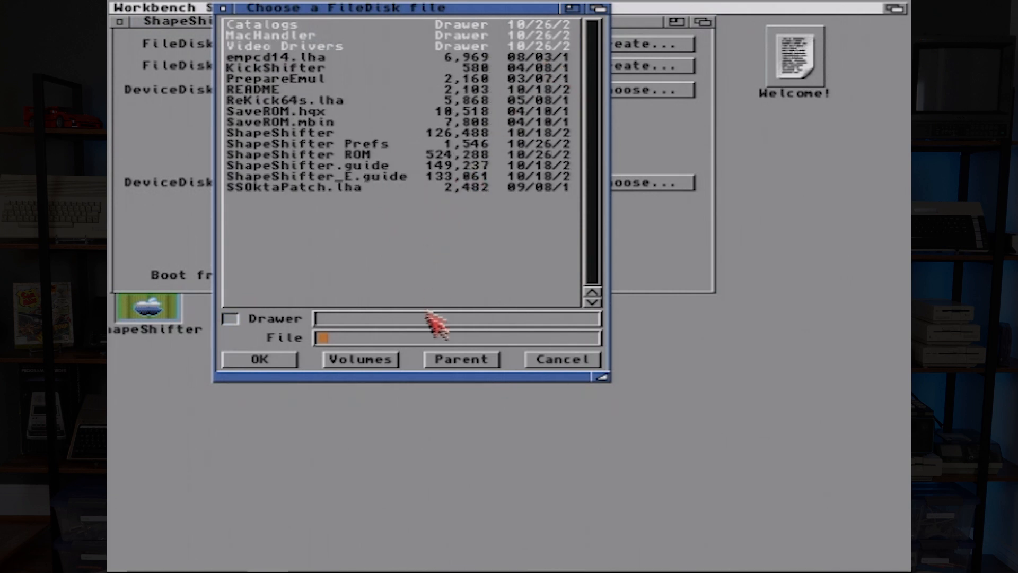
{"action": "left_click", "coordinate": [379, 359]}
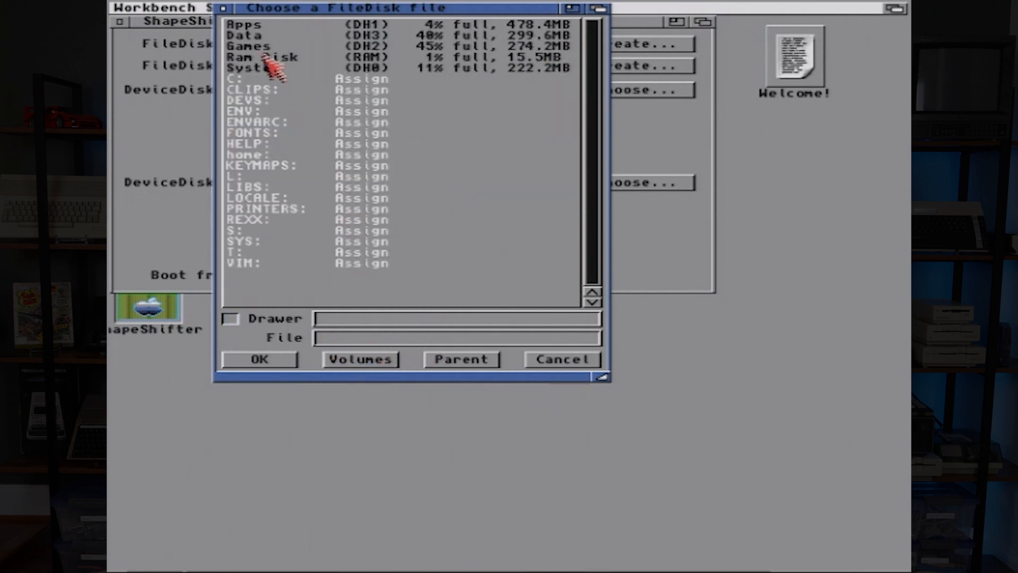
{"action": "double_click", "coordinate": [254, 35]}
{"action": "double_click", "coordinate": [255, 36]}
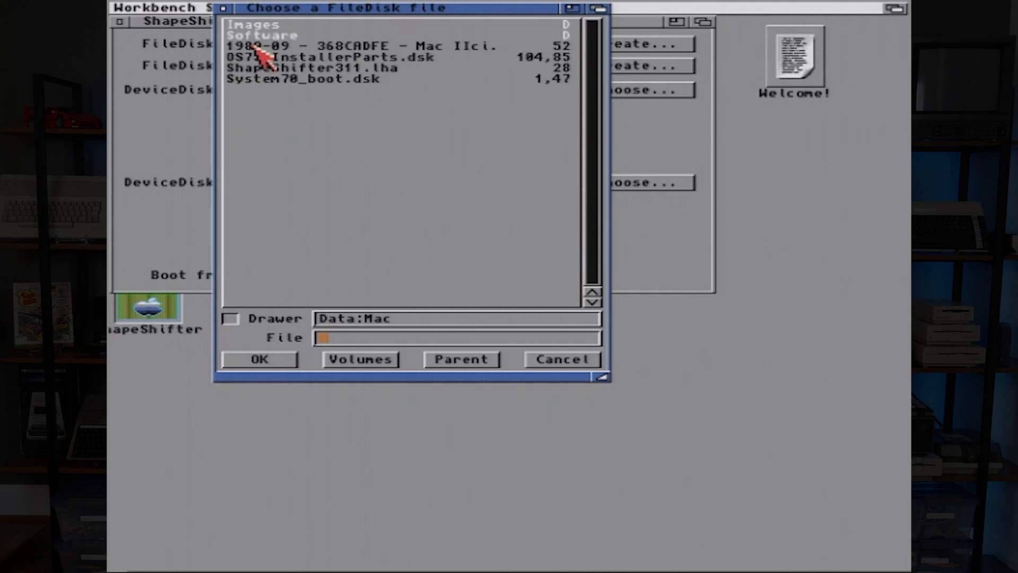
{"action": "left_click", "coordinate": [331, 57]}
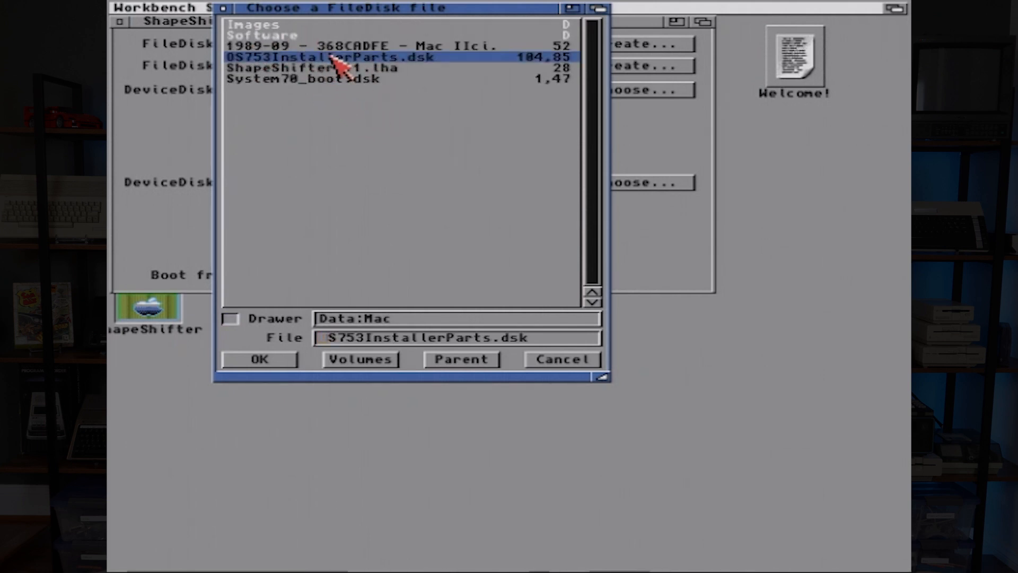
{"action": "left_click", "coordinate": [272, 364]}
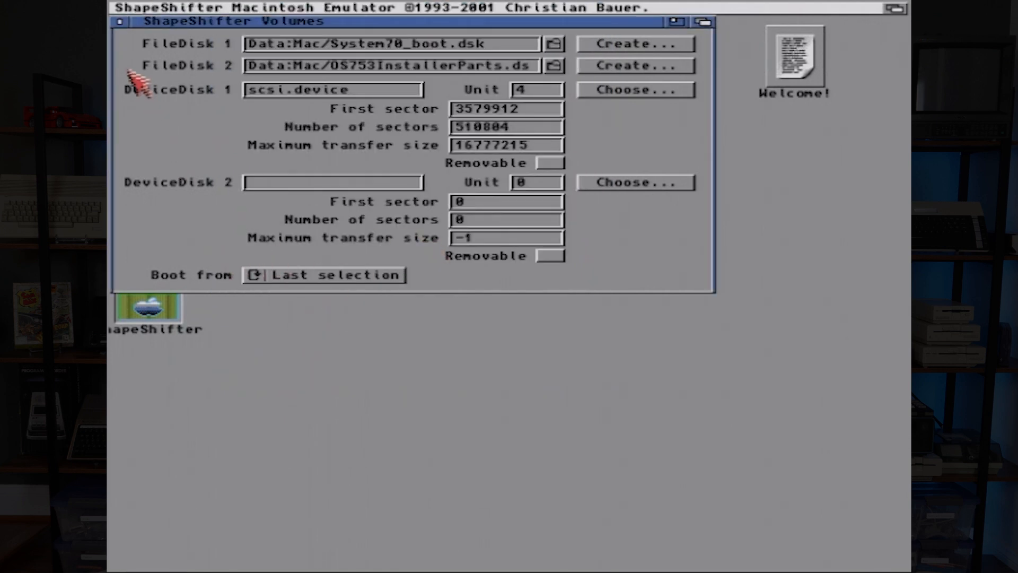
{"action": "left_click", "coordinate": [120, 21]}
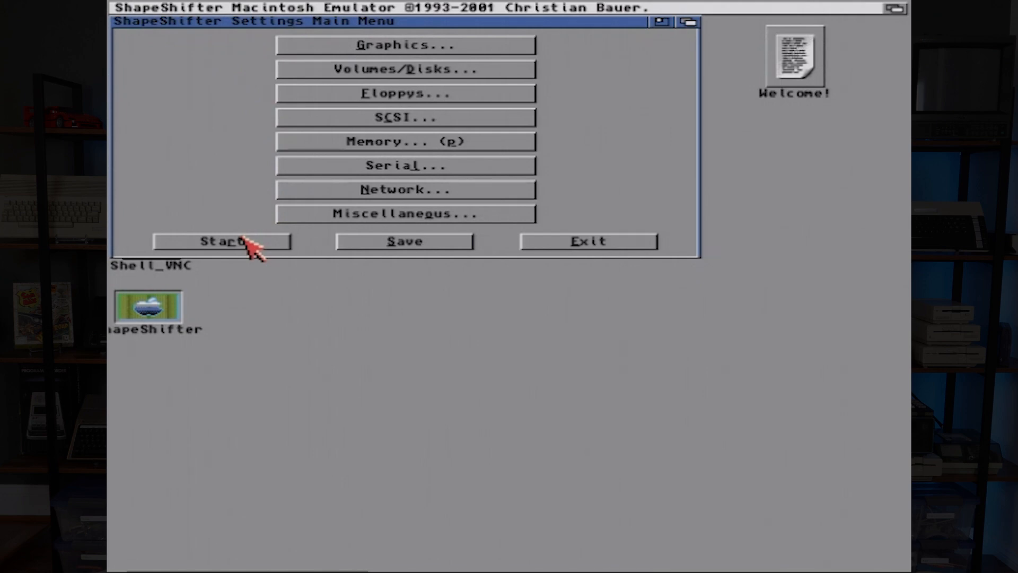
Start the Macintosh emulation and initialize the non-Macintosh disk with the name MacOS
{"action": "left_click", "coordinate": [245, 239]}
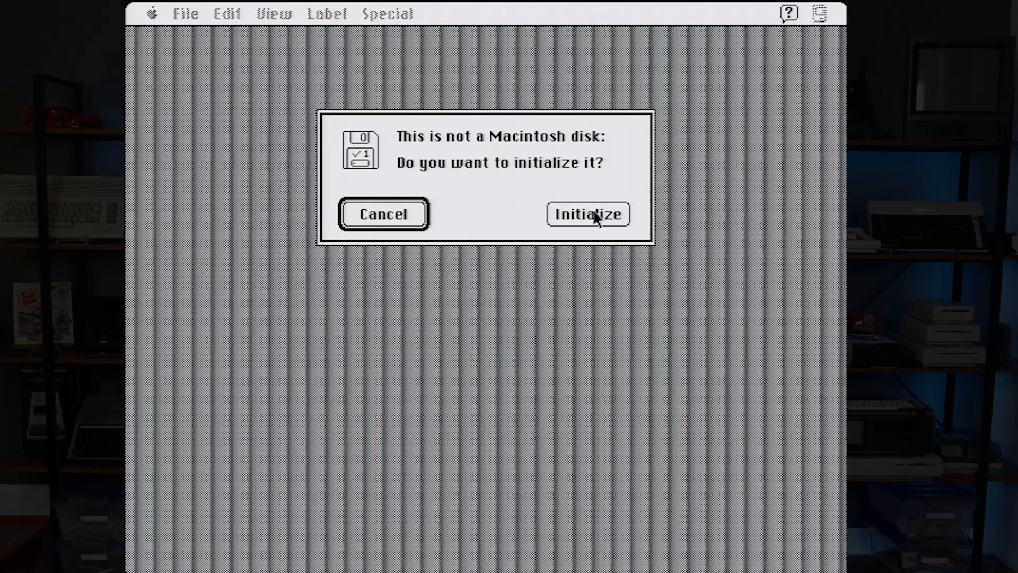
{"action": "left_click", "coordinate": [598, 217]}
{"action": "left_click", "coordinate": [592, 220]}
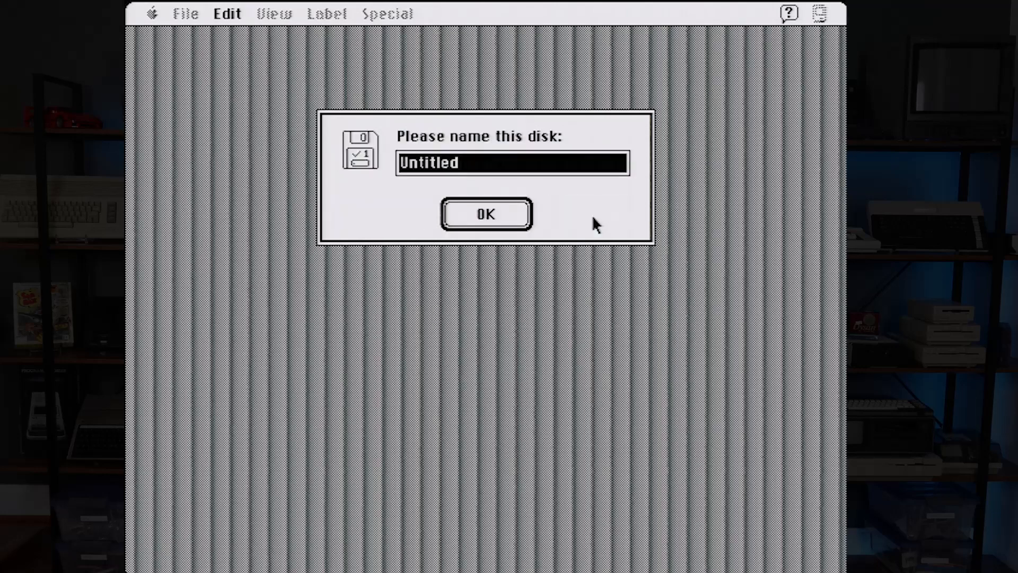
{"action": "type", "text": "MacOS"}
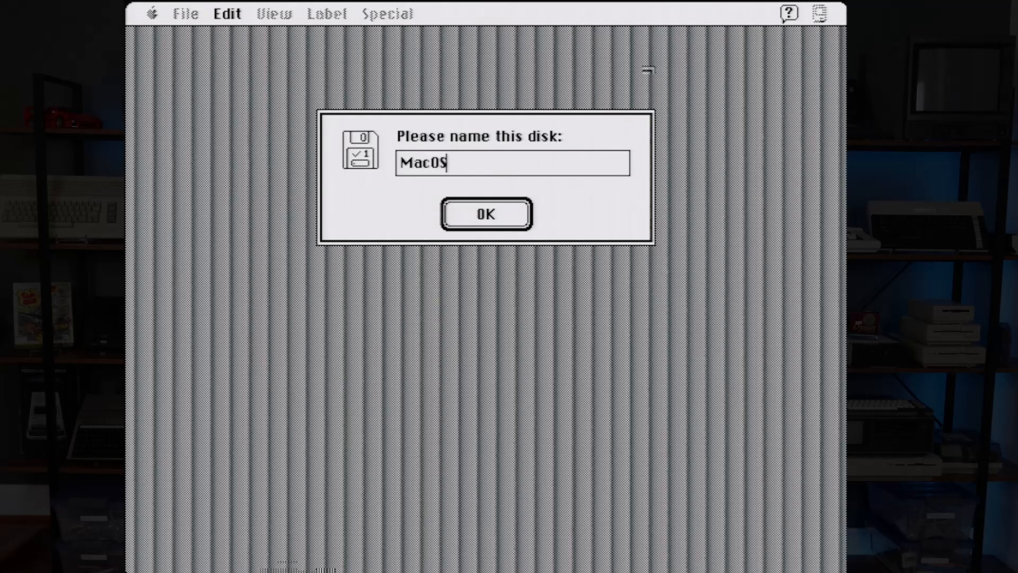
{"action": "key", "text": "Return"}
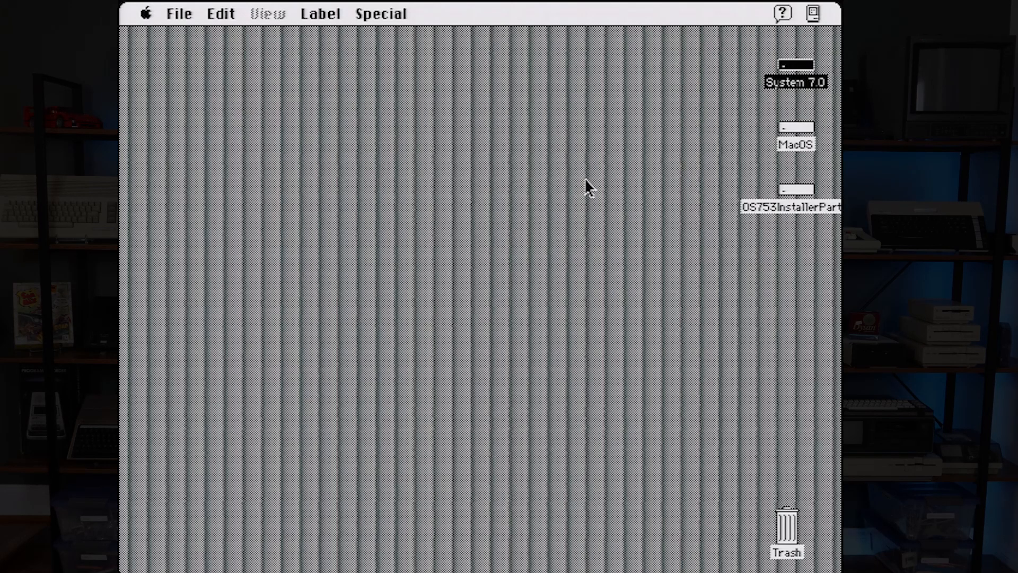
Launch System 7.5.3 01of19.smi from the OS753InstallerParts disk and agree to the Apple software license
{"action": "double_click", "coordinate": [796, 189]}
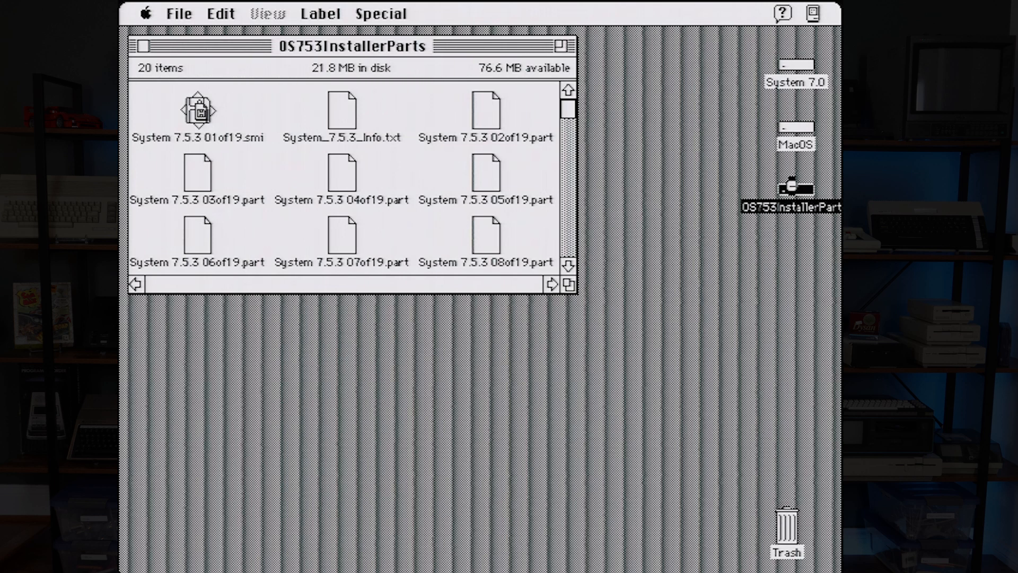
{"action": "double_click", "coordinate": [199, 110]}
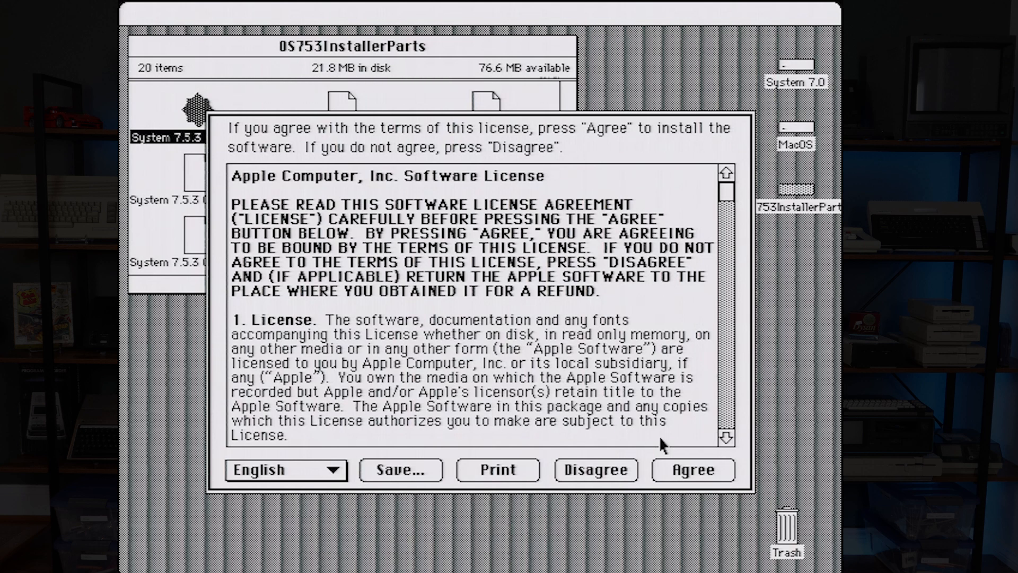
{"action": "left_click", "coordinate": [694, 471]}
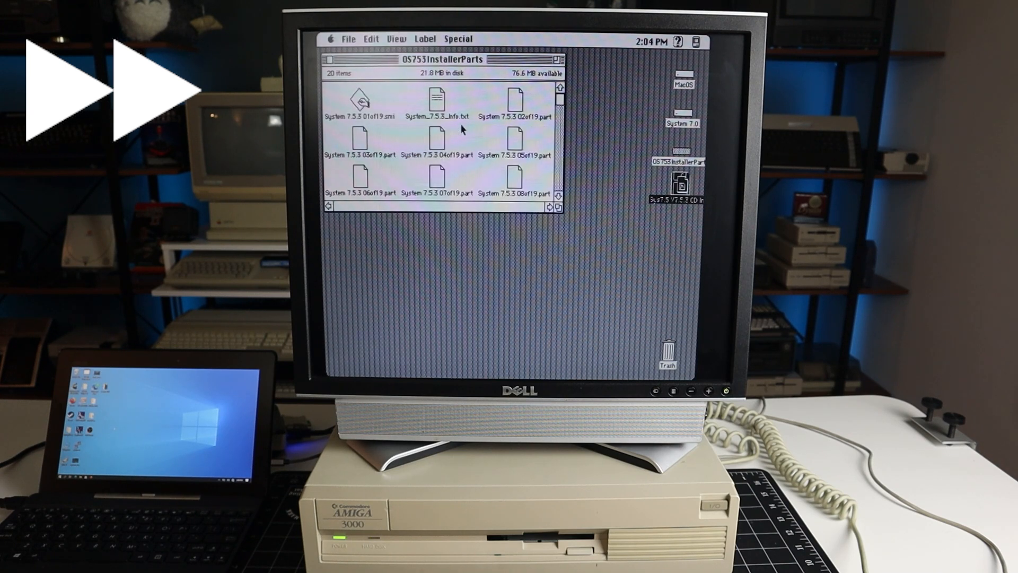
Run the installer from the mounted System 7.5.3 image, using Easy Install onto the MacOS disk, and restart the Macintosh
{"action": "double_click", "coordinate": [680, 185]}
{"action": "double_click", "coordinate": [393, 98]}
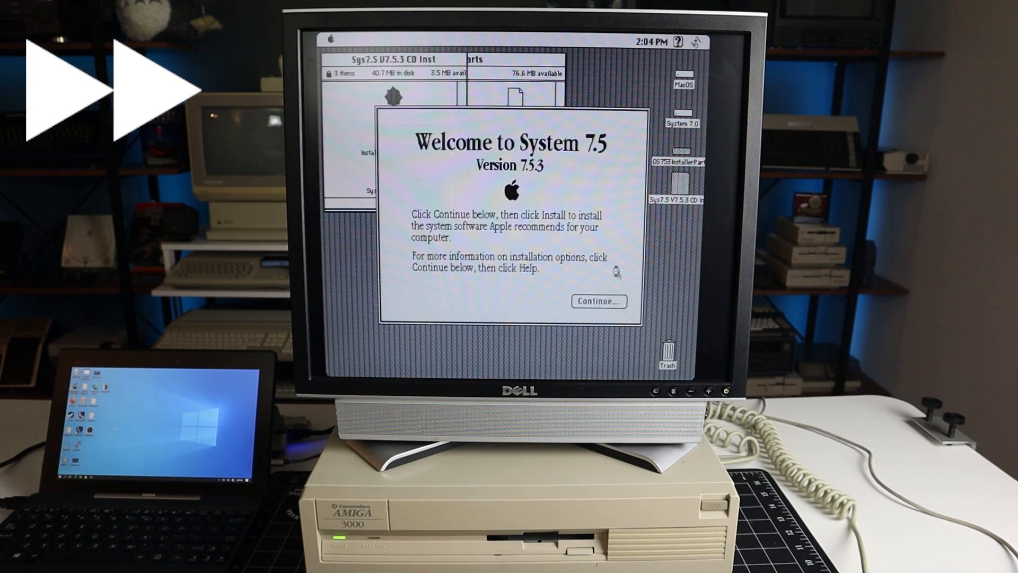
{"action": "left_click", "coordinate": [609, 300]}
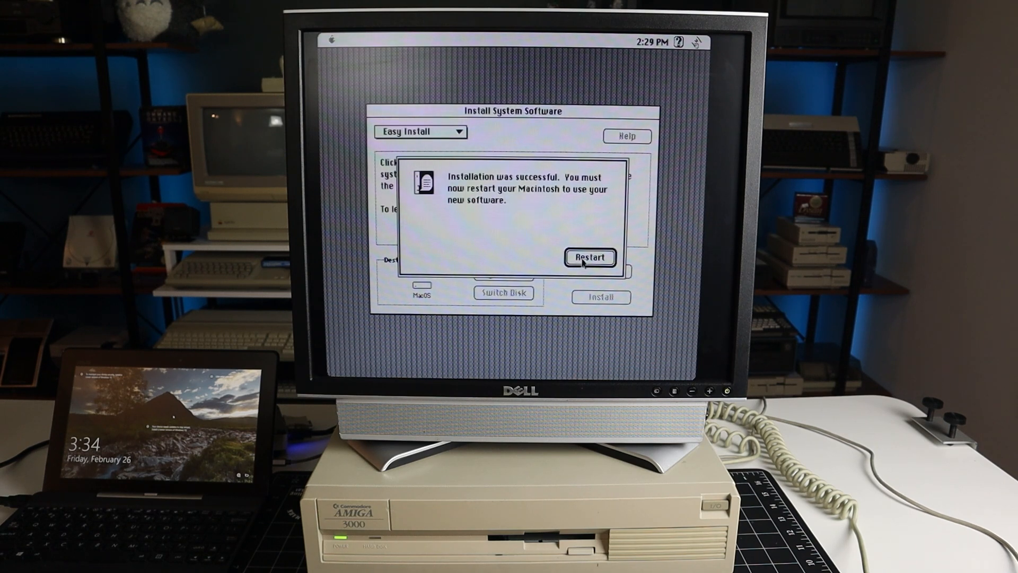
{"action": "left_click", "coordinate": [586, 258]}
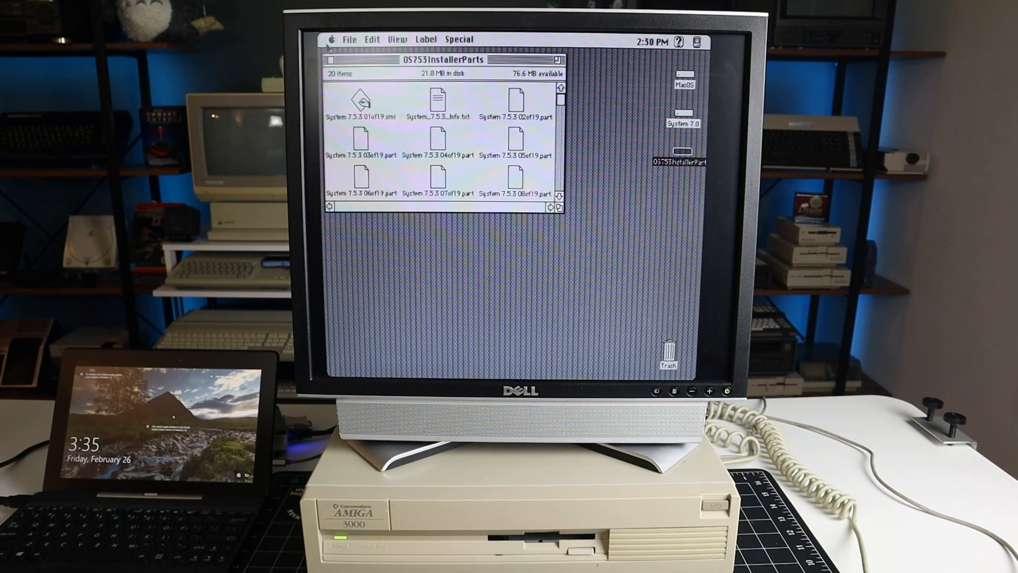
Close the OS753InstallerParts window and check the system version and memory in About This Macintosh
{"action": "left_click", "coordinate": [331, 59]}
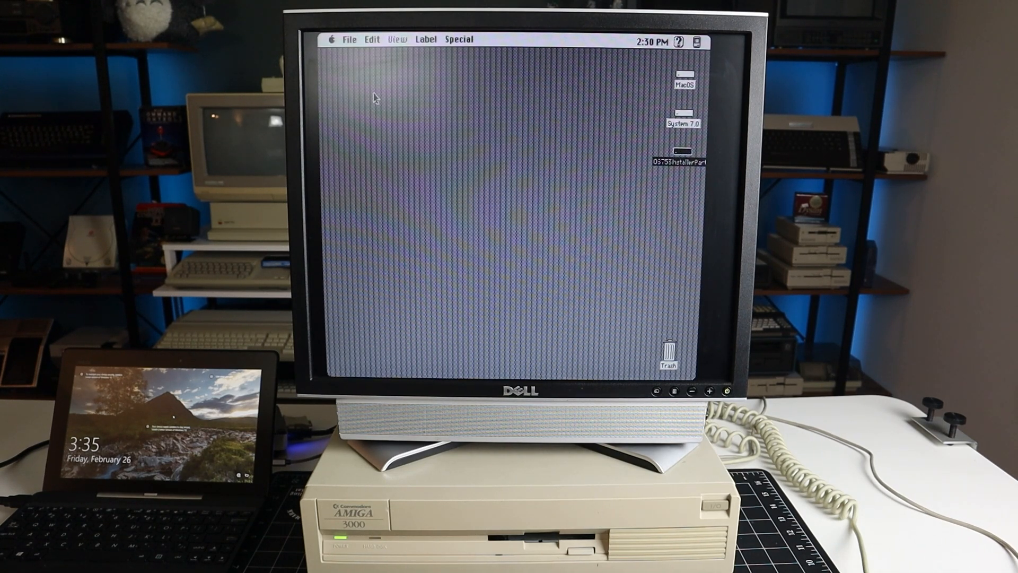
{"action": "left_click_drag", "start_coordinate": [331, 39], "coordinate": [334, 55]}
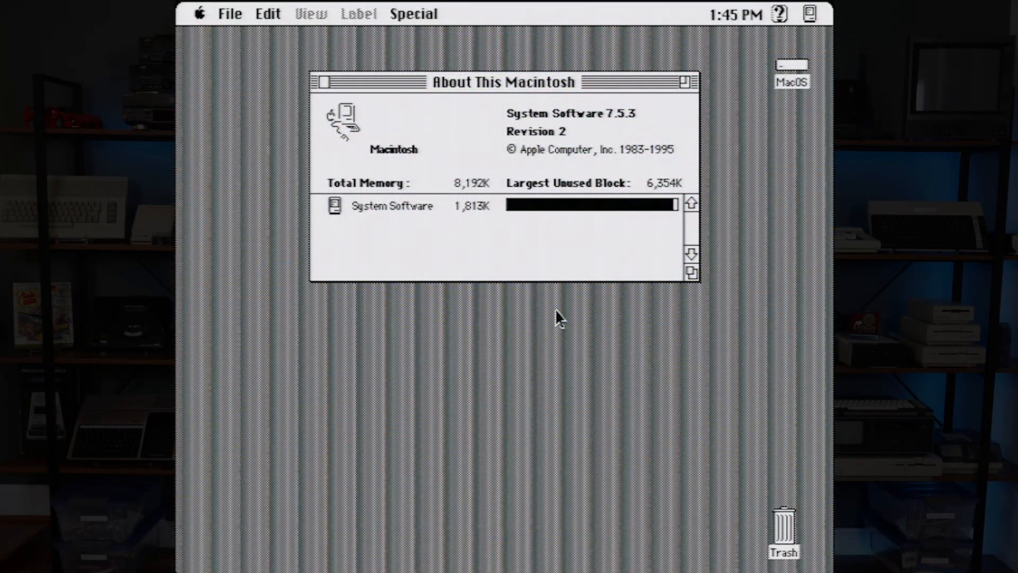
{"action": "left_click", "coordinate": [322, 82]}
Open the Desktop Patterns control panel, set the plain white pattern 20 of 38 as the desktop pattern, and close Desktop Patterns
{"action": "left_click_drag", "start_coordinate": [196, 15], "coordinate": [255, 169]}
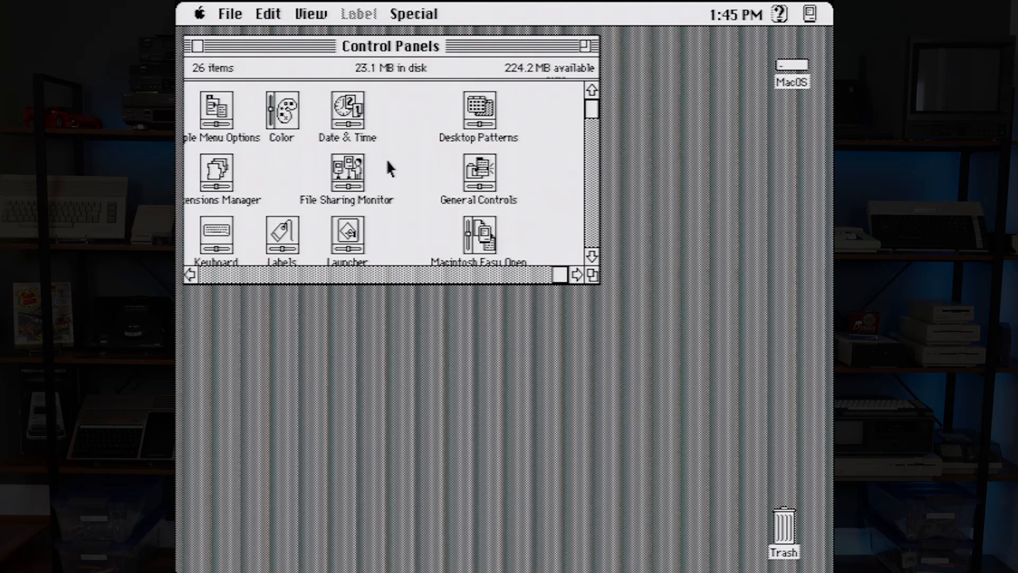
{"action": "double_click", "coordinate": [481, 112]}
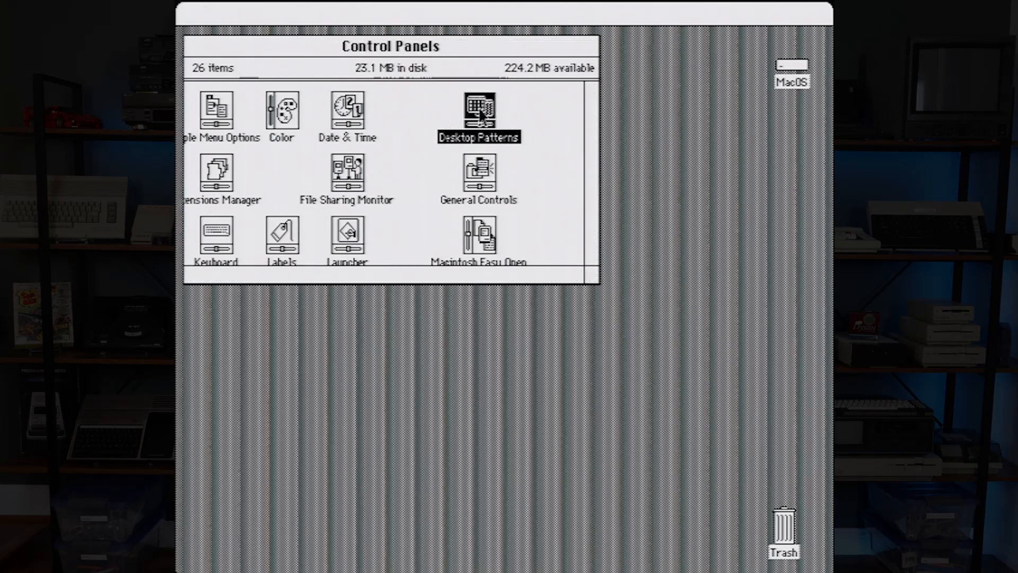
{"action": "left_click", "coordinate": [412, 339]}
{"action": "left_click", "coordinate": [412, 338]}
{"action": "left_click", "coordinate": [412, 338]}
{"action": "left_click", "coordinate": [412, 338]}
{"action": "left_click", "coordinate": [412, 339]}
{"action": "left_click", "coordinate": [412, 339]}
{"action": "left_click", "coordinate": [412, 338]}
{"action": "left_click", "coordinate": [413, 338]}
{"action": "left_click", "coordinate": [411, 338]}
{"action": "left_click", "coordinate": [411, 338]}
{"action": "left_click", "coordinate": [411, 338]}
{"action": "left_click", "coordinate": [411, 337]}
{"action": "left_click", "coordinate": [412, 337]}
{"action": "left_click", "coordinate": [412, 338]}
{"action": "left_click", "coordinate": [412, 338]}
{"action": "left_click", "coordinate": [407, 341]}
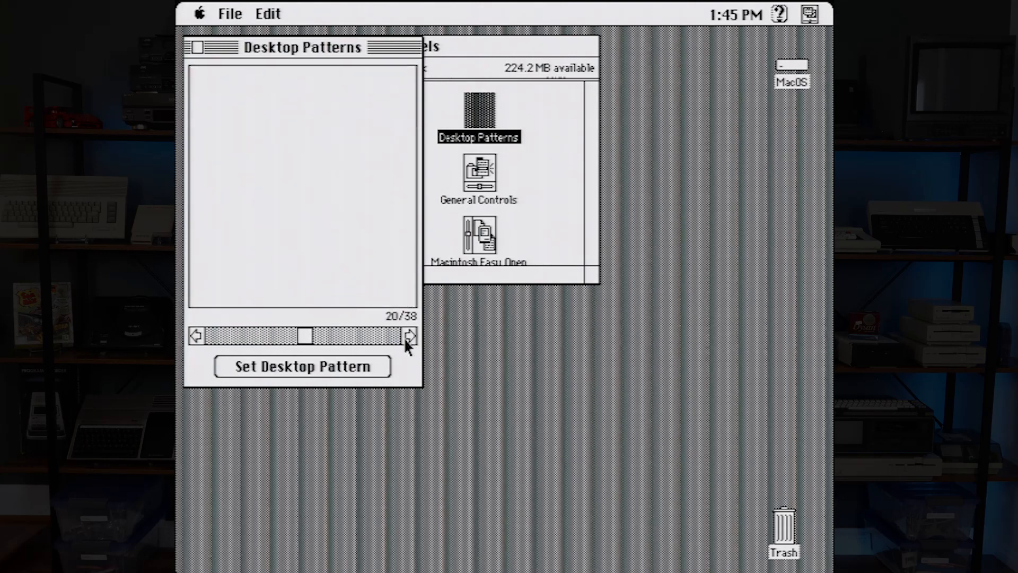
{"action": "left_click", "coordinate": [360, 367]}
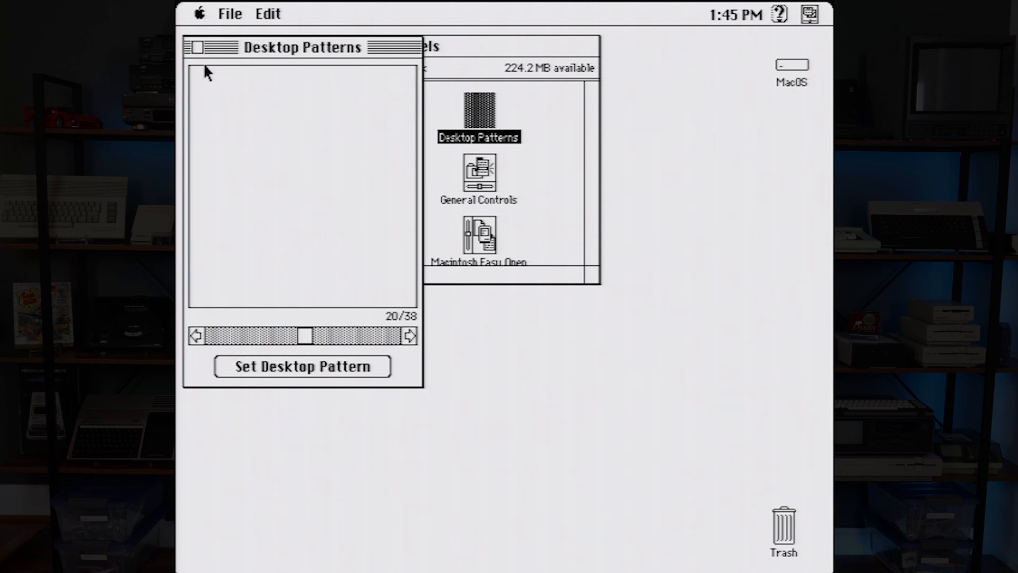
{"action": "left_click", "coordinate": [195, 46]}
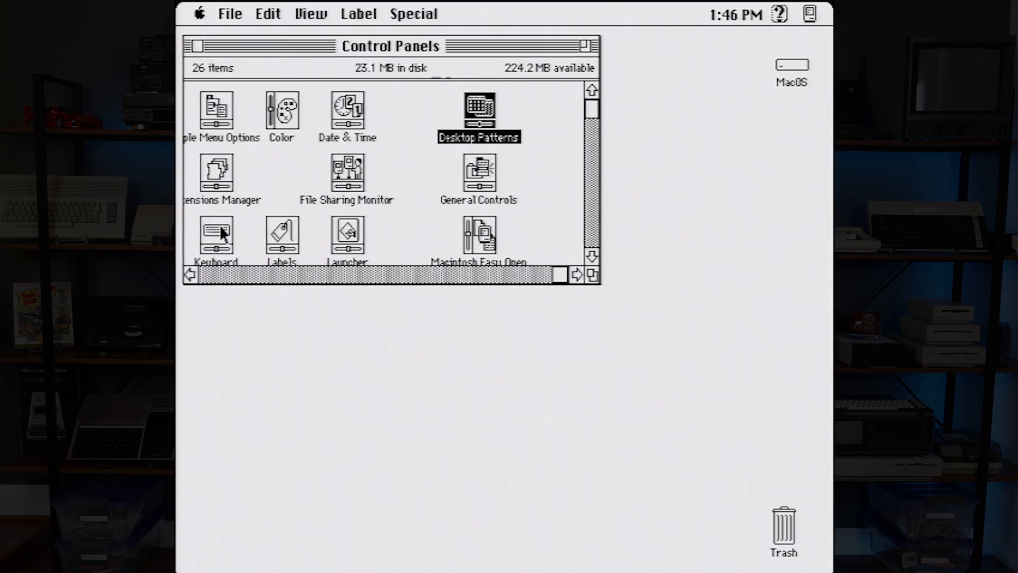
Open the Extensions Manager control panel to review the enabled extensions, and close it along with the Control Panels window
{"action": "left_click", "coordinate": [217, 274]}
{"action": "left_click", "coordinate": [232, 177]}
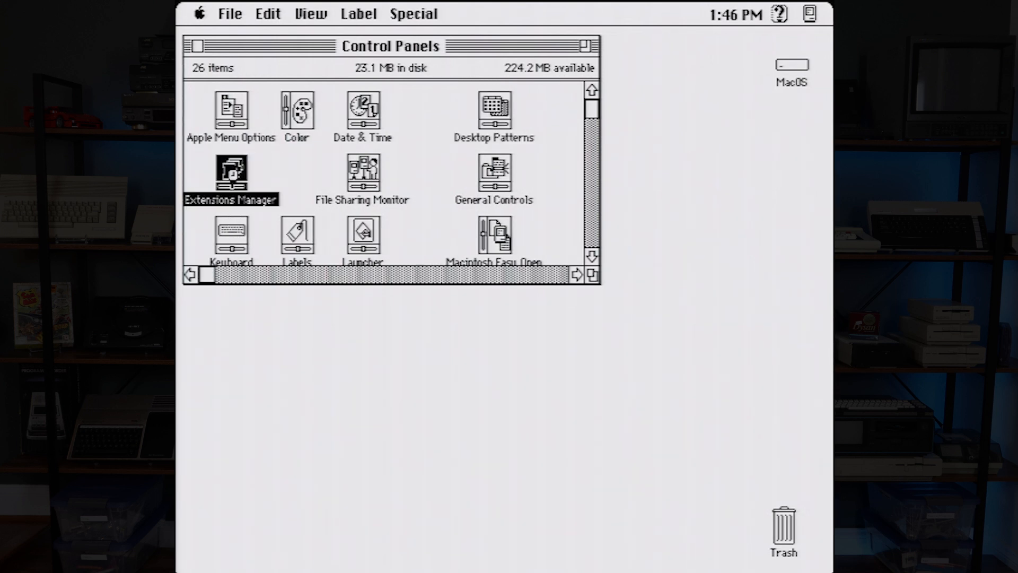
{"action": "double_click", "coordinate": [237, 177]}
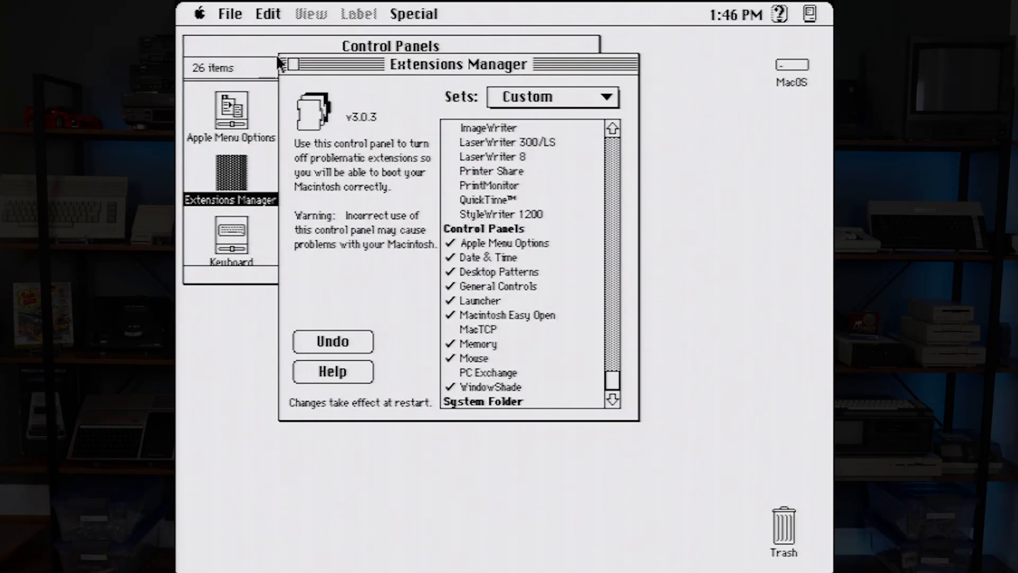
{"action": "left_click", "coordinate": [295, 65]}
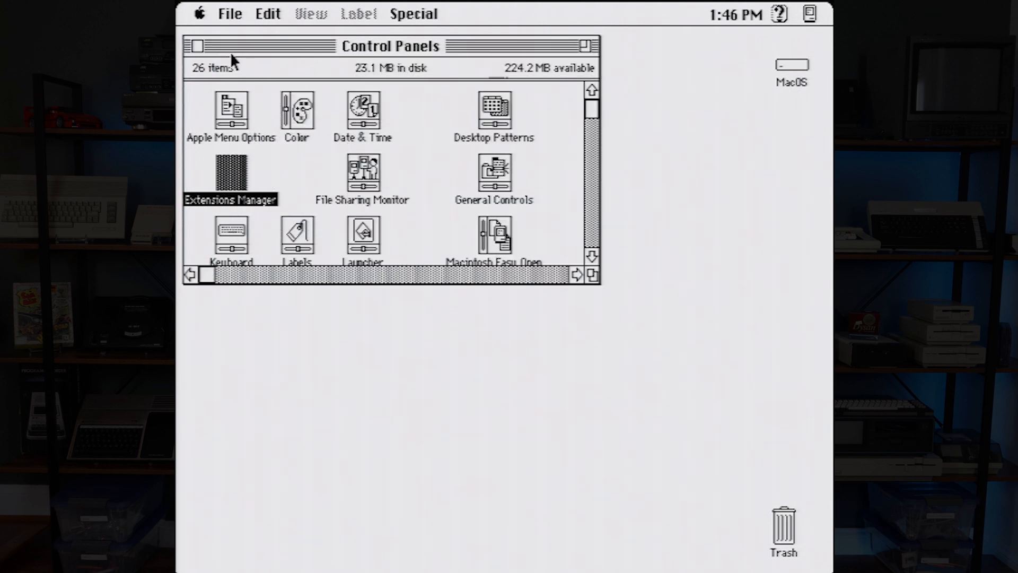
{"action": "left_click", "coordinate": [197, 47]}
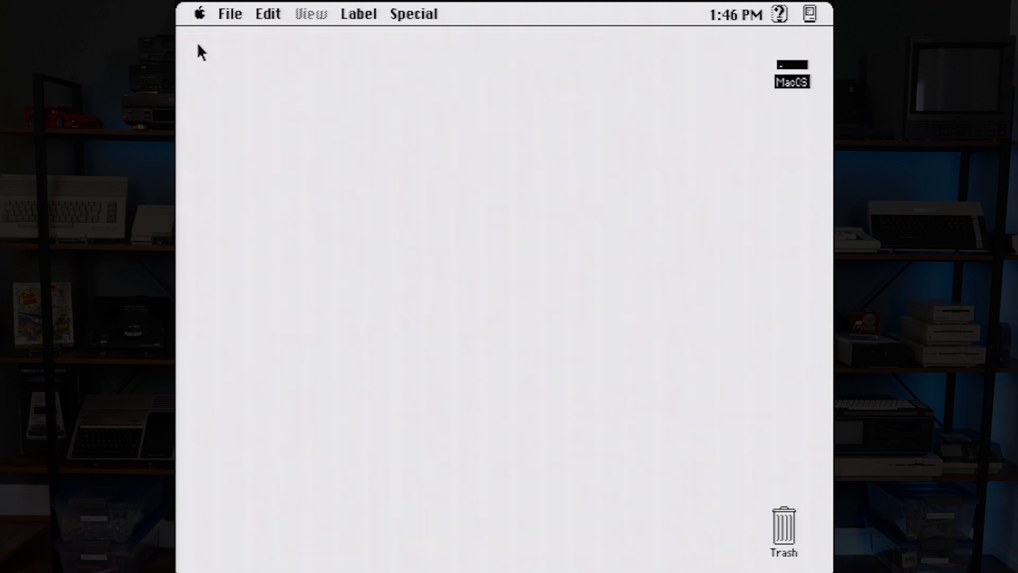
Shut down the Macintosh to return to Workbench, relaunch ShapeShifter and open its Volumes/Disks settings
{"action": "left_click_drag", "start_coordinate": [401, 5], "coordinate": [436, 175]}
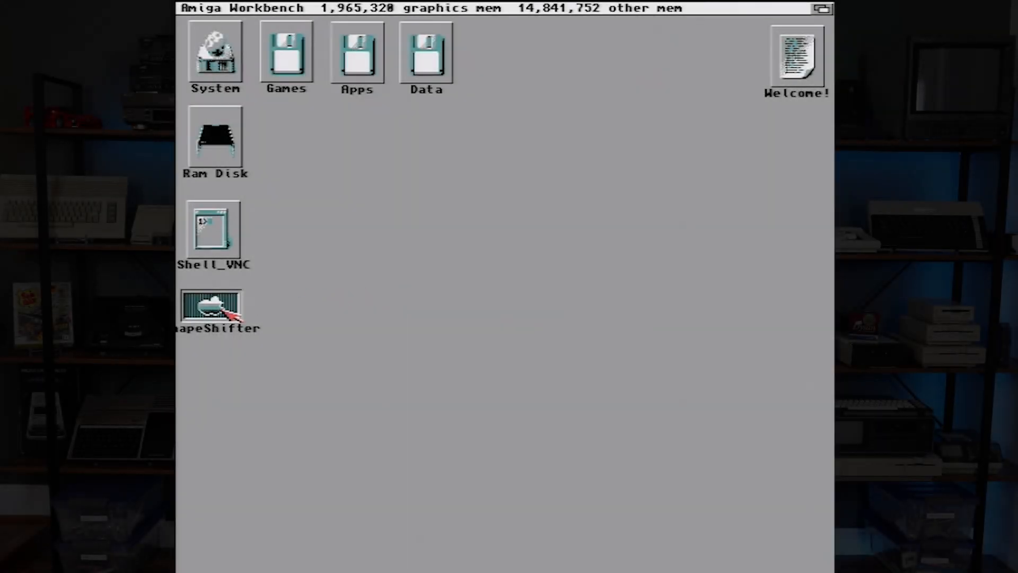
{"action": "double_click", "coordinate": [223, 300]}
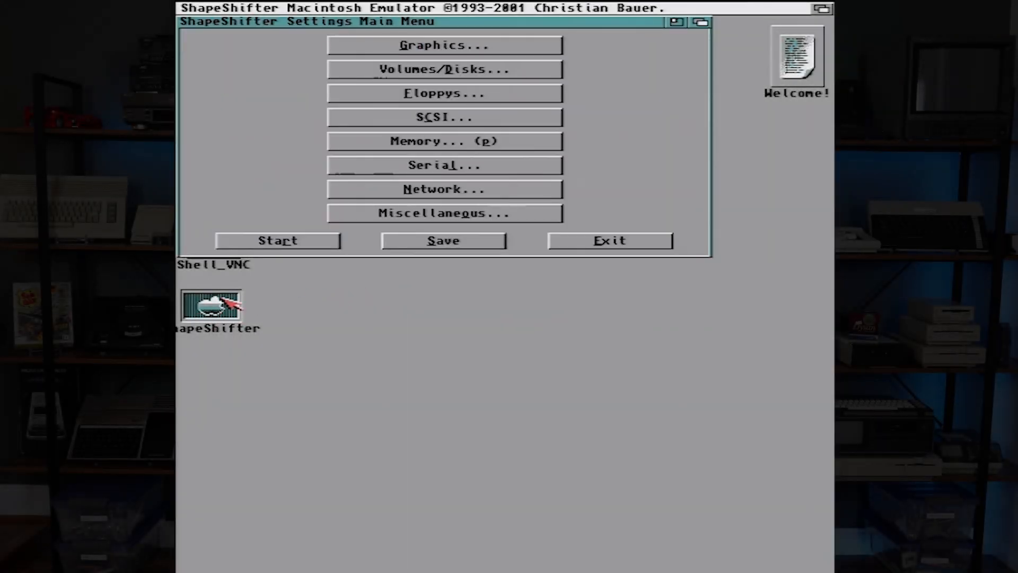
{"action": "left_click", "coordinate": [444, 69]}
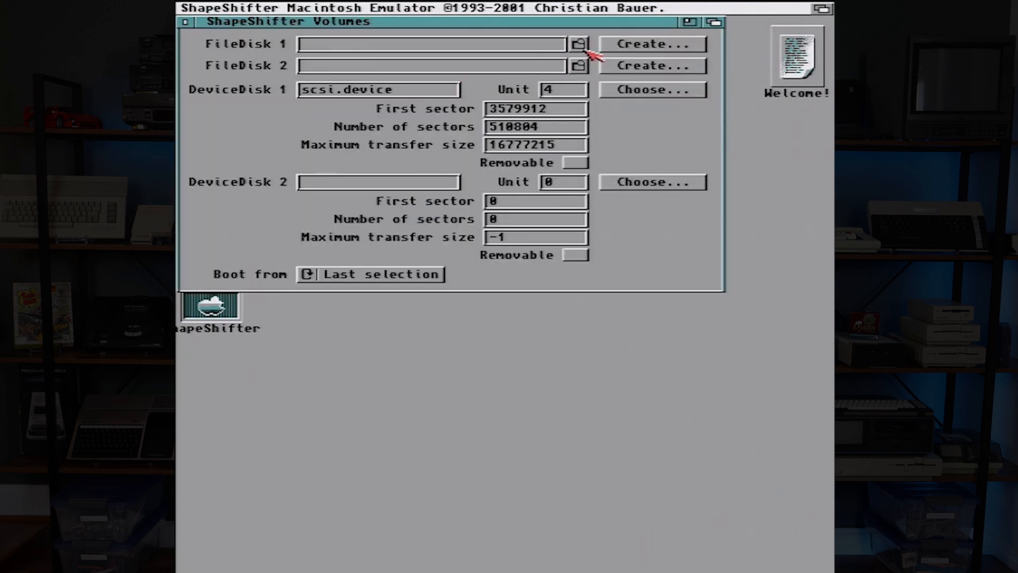
Set FileDisk 1 to stuffit_expander_5.5.img from Data:Mac/Software and start the Mac emulation
{"action": "left_click", "coordinate": [579, 44]}
{"action": "left_click", "coordinate": [407, 363]}
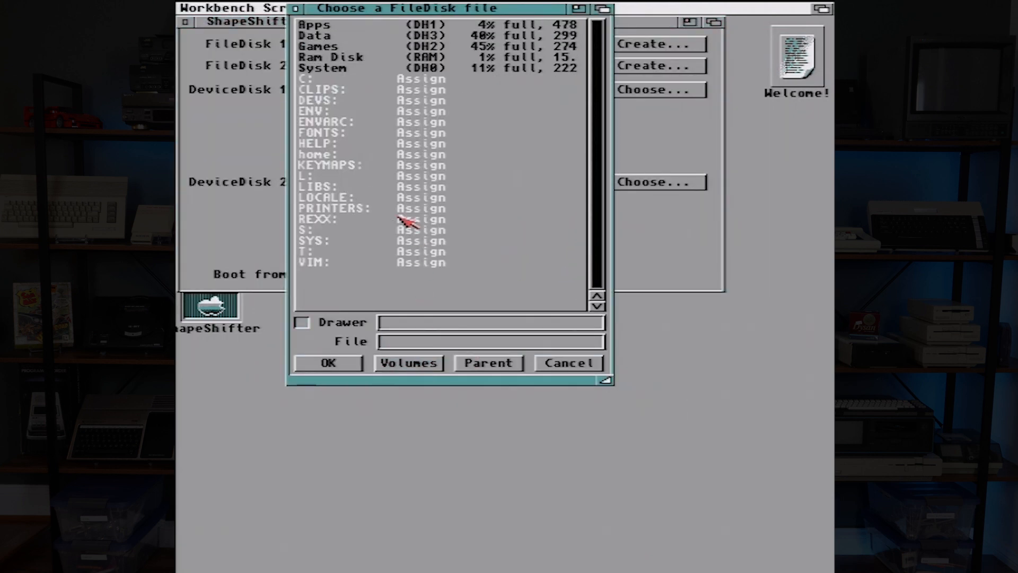
{"action": "left_click", "coordinate": [333, 36]}
{"action": "left_click", "coordinate": [326, 48]}
{"action": "left_click", "coordinate": [351, 38]}
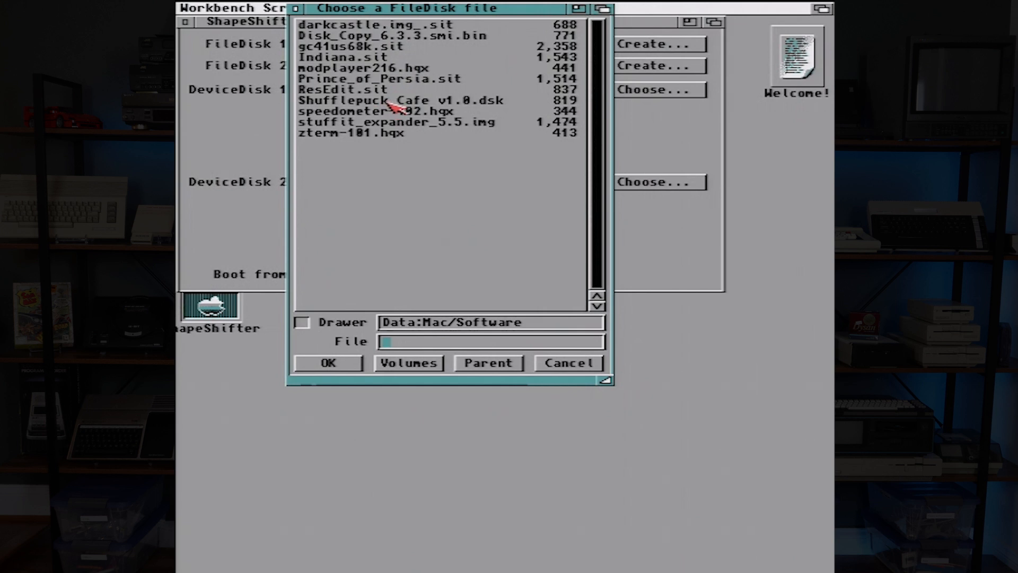
{"action": "left_click", "coordinate": [408, 123]}
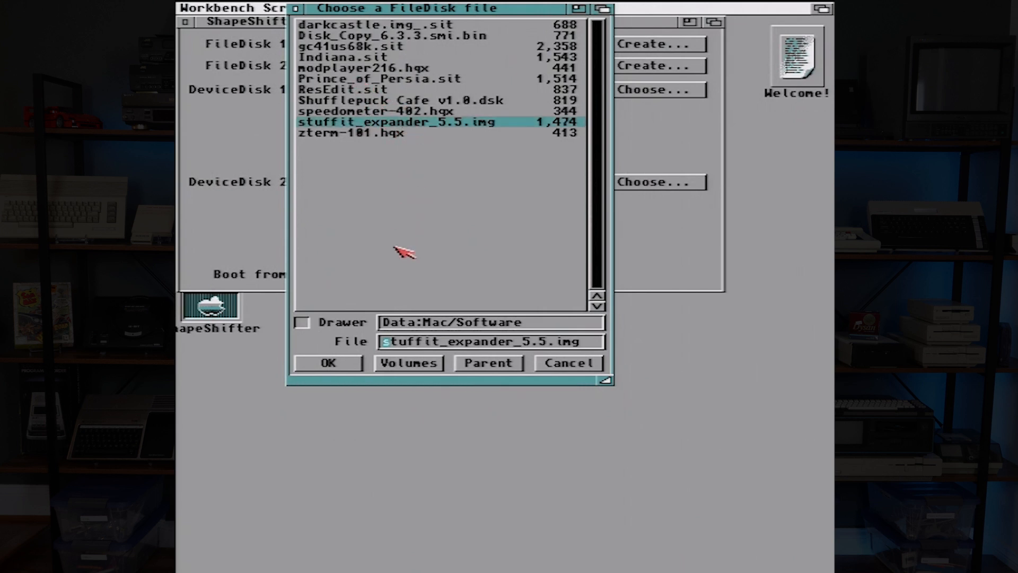
{"action": "left_click", "coordinate": [344, 367]}
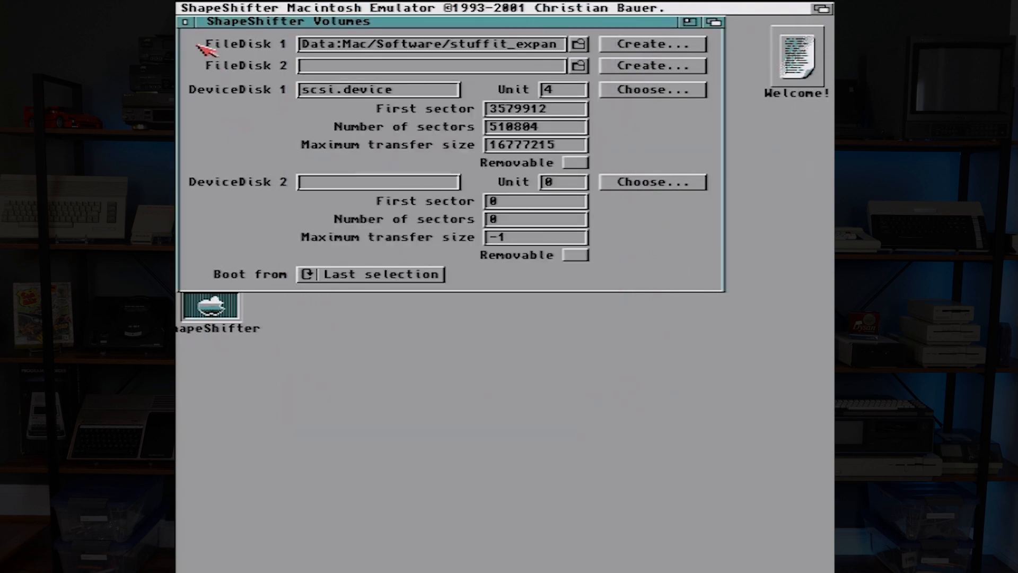
{"action": "left_click", "coordinate": [185, 23]}
{"action": "left_click", "coordinate": [299, 240]}
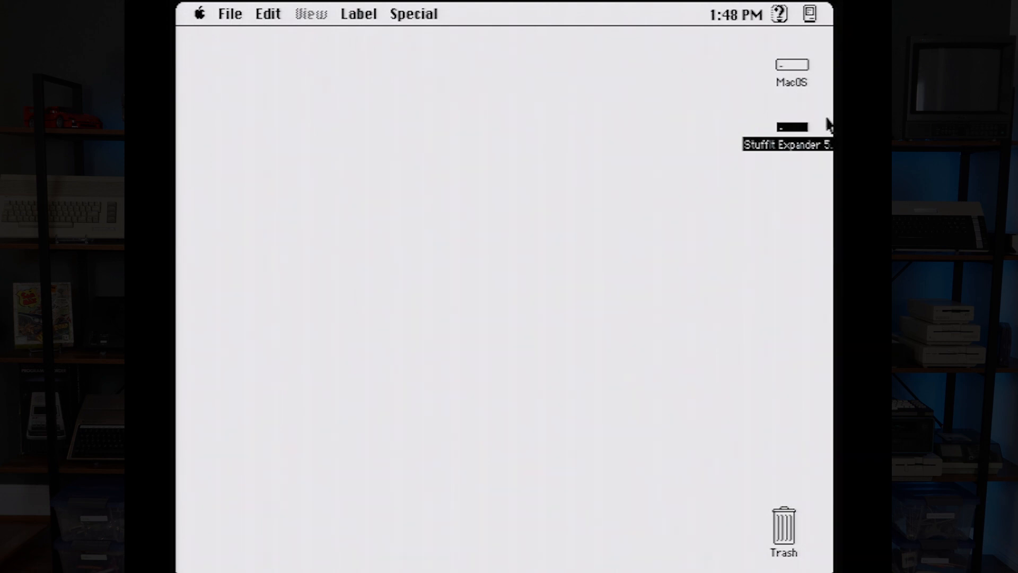
Run the Aladdin Expander 5.5 Installer from the StuffIt Expander 5.5 disk, installing onto MacOS as the default helper application, and quit the installer
{"action": "double_click", "coordinate": [792, 127]}
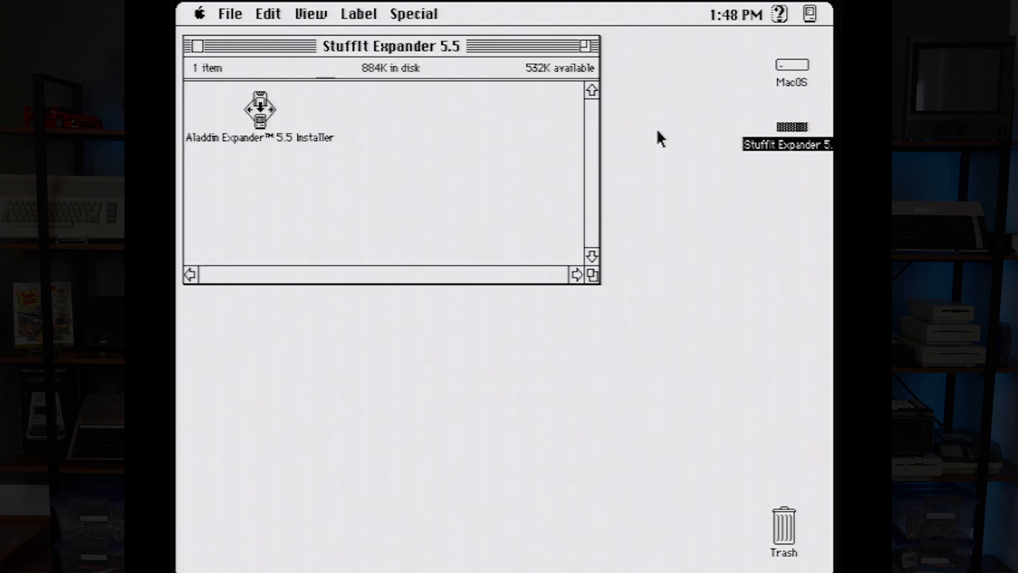
{"action": "double_click", "coordinate": [259, 110]}
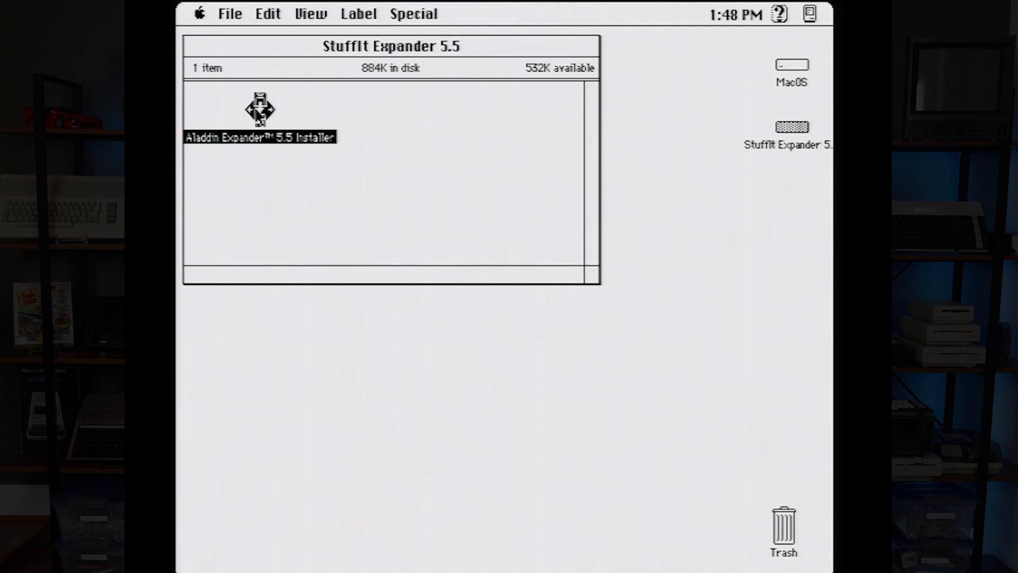
{"action": "left_click", "coordinate": [502, 472]}
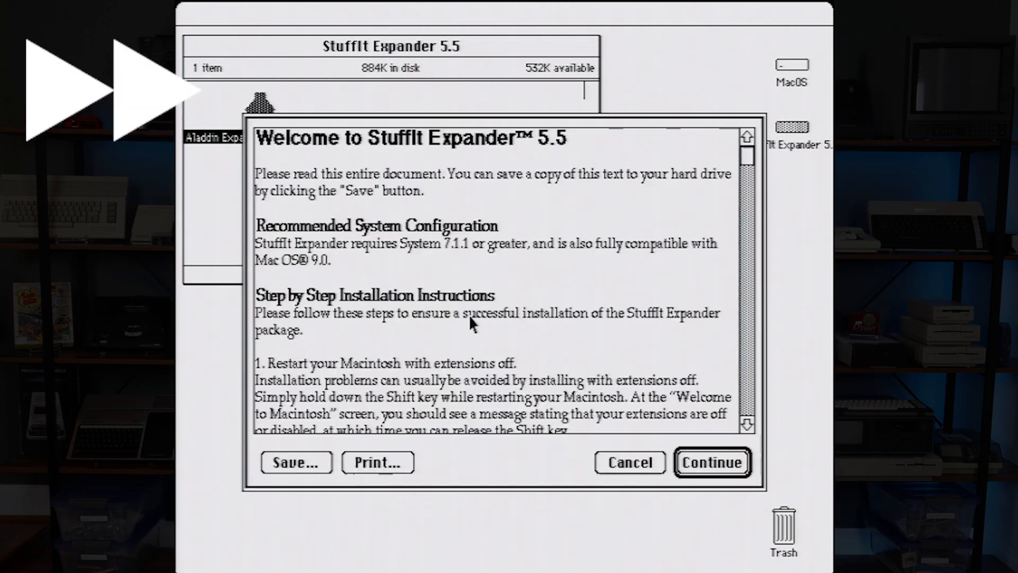
{"action": "left_click", "coordinate": [724, 470]}
{"action": "left_click", "coordinate": [643, 461]}
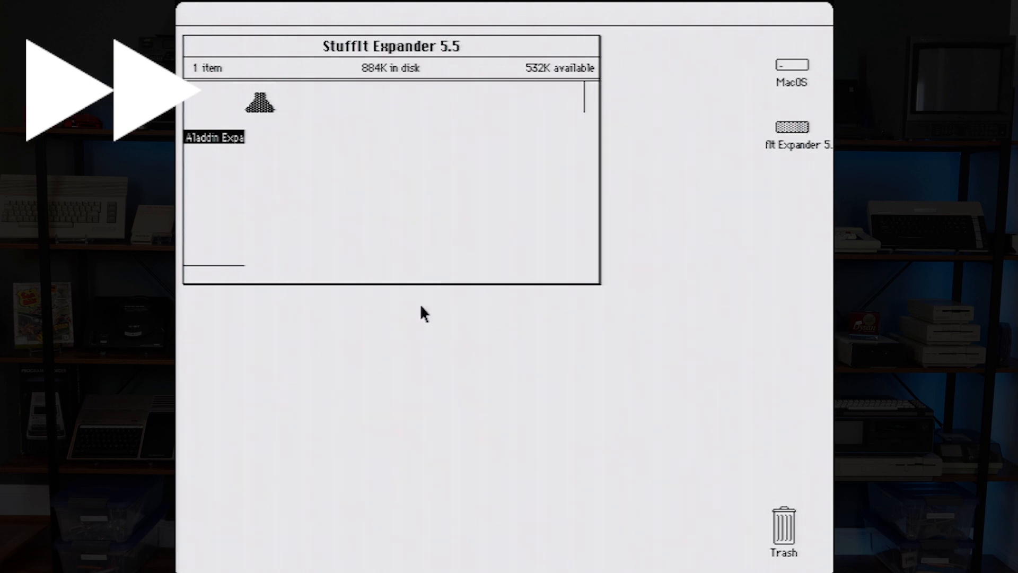
{"action": "left_click", "coordinate": [671, 419]}
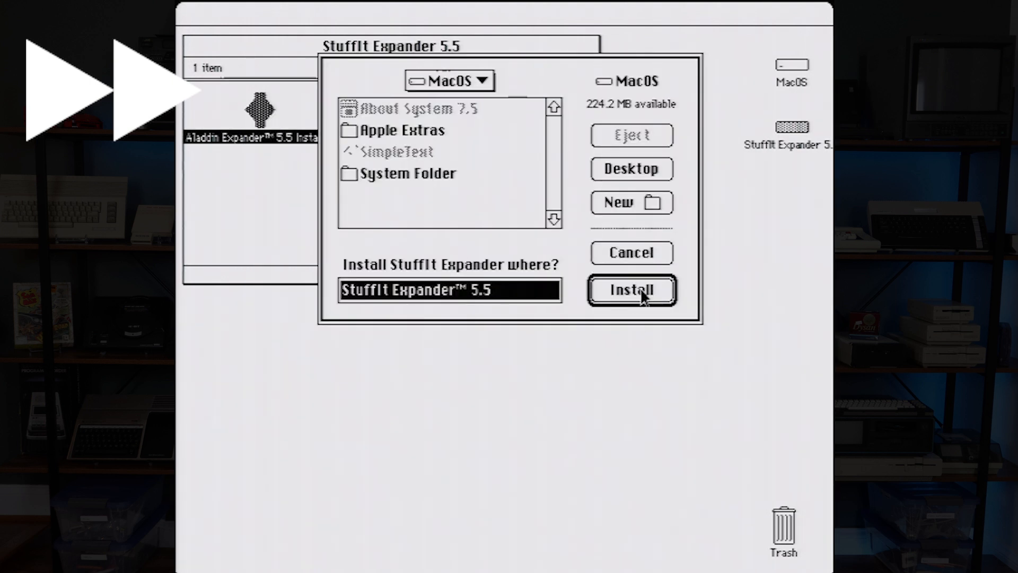
{"action": "left_click", "coordinate": [631, 290]}
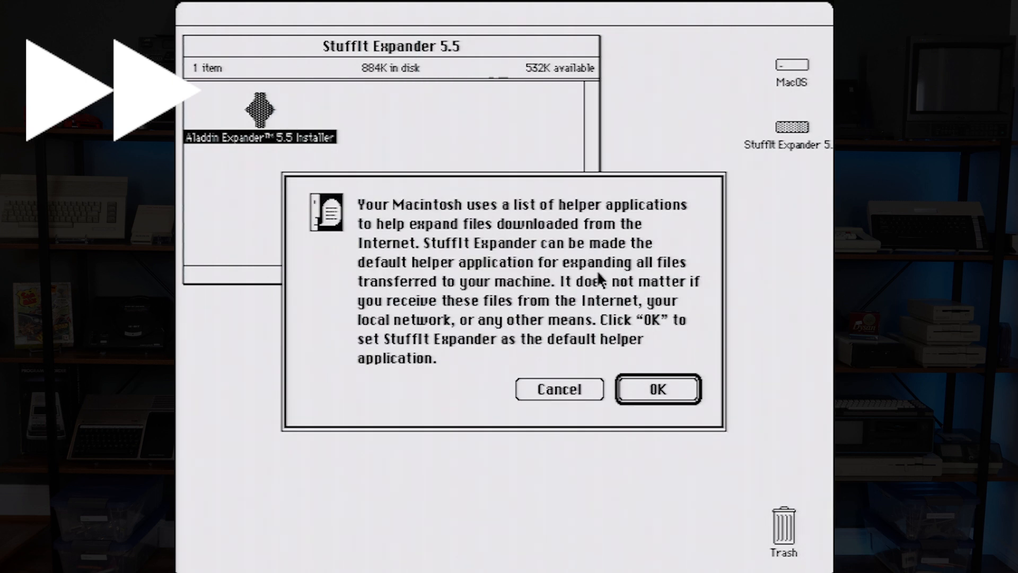
{"action": "left_click", "coordinate": [665, 393]}
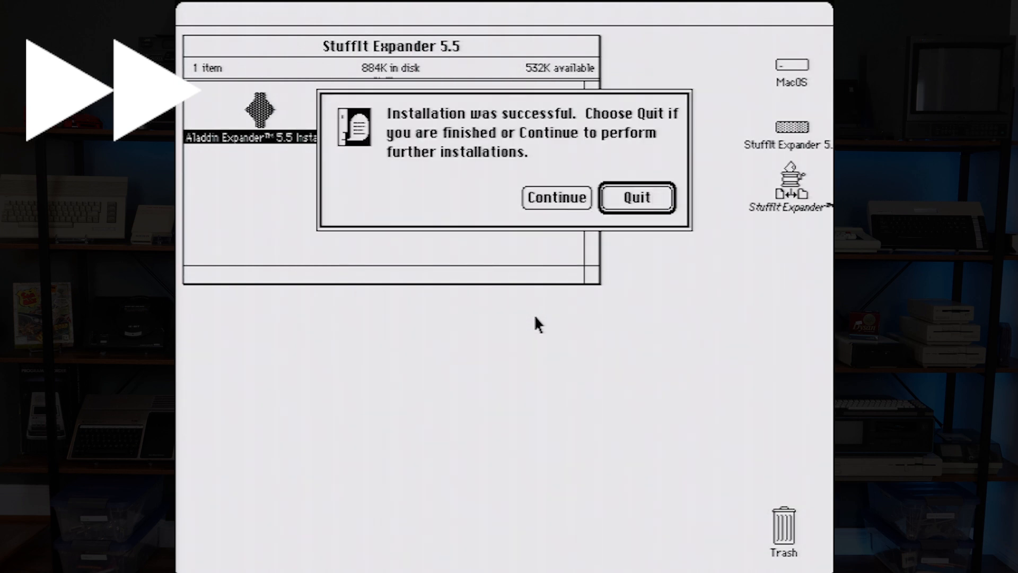
{"action": "left_click", "coordinate": [626, 197]}
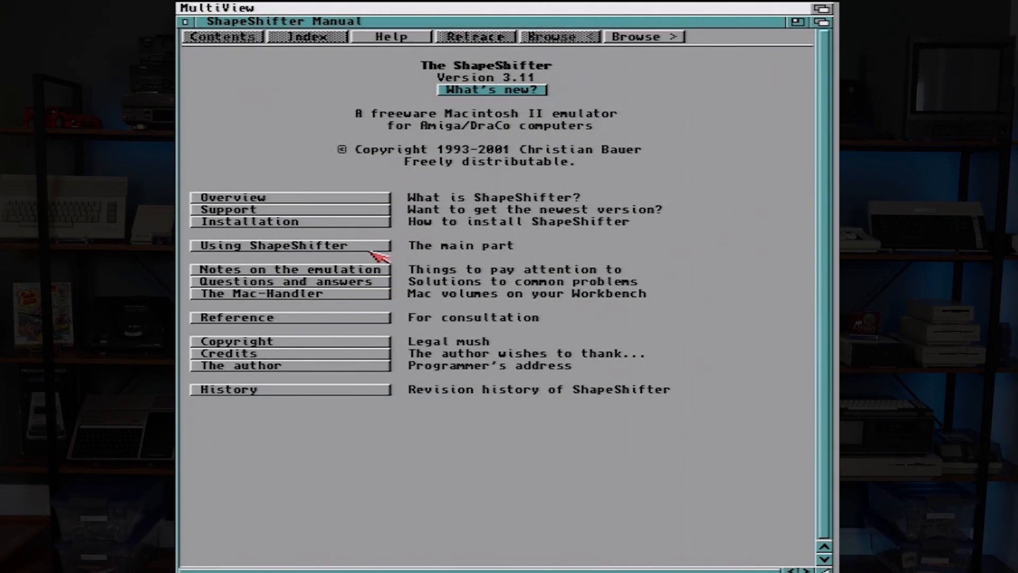
Consult the ShapeShifter manual's Mac-Handler section, copy Mac-Handler to L: and MAC to sys:storage in the AmigaShell, and end the shell session
{"action": "left_click", "coordinate": [346, 295]}
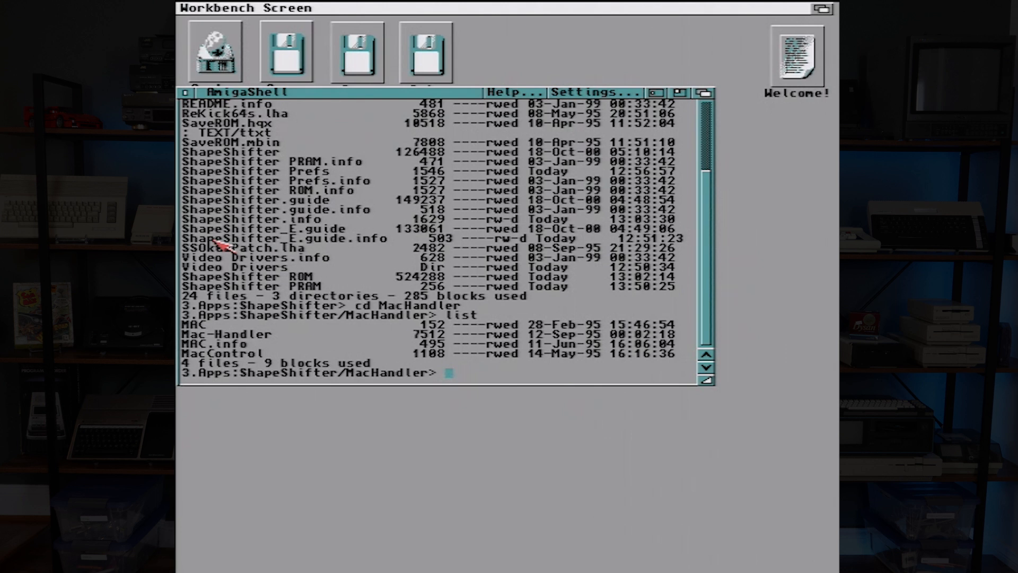
{"action": "type", "text": "copy Mac-Handler L:"}
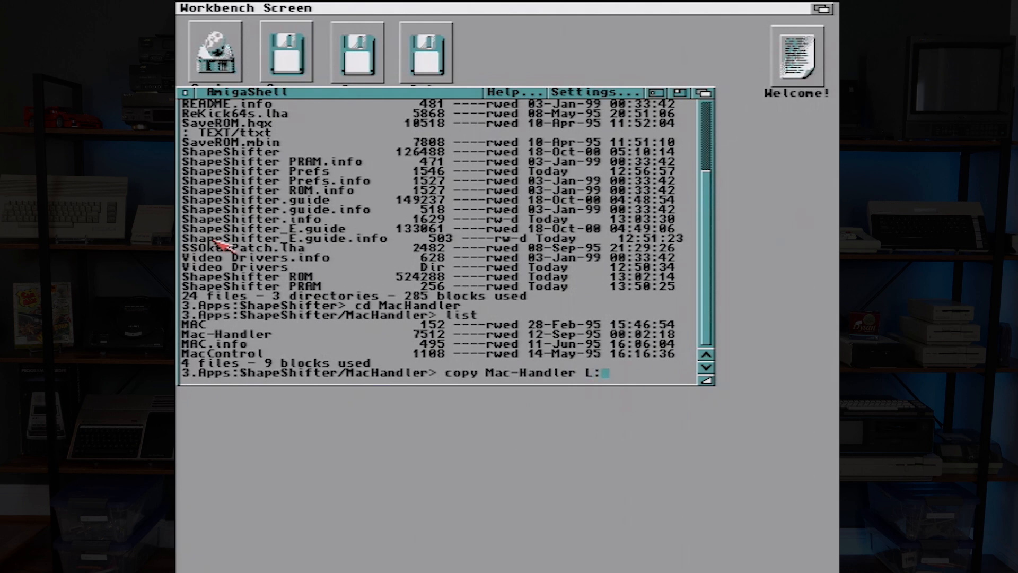
{"action": "key", "text": "Return"}
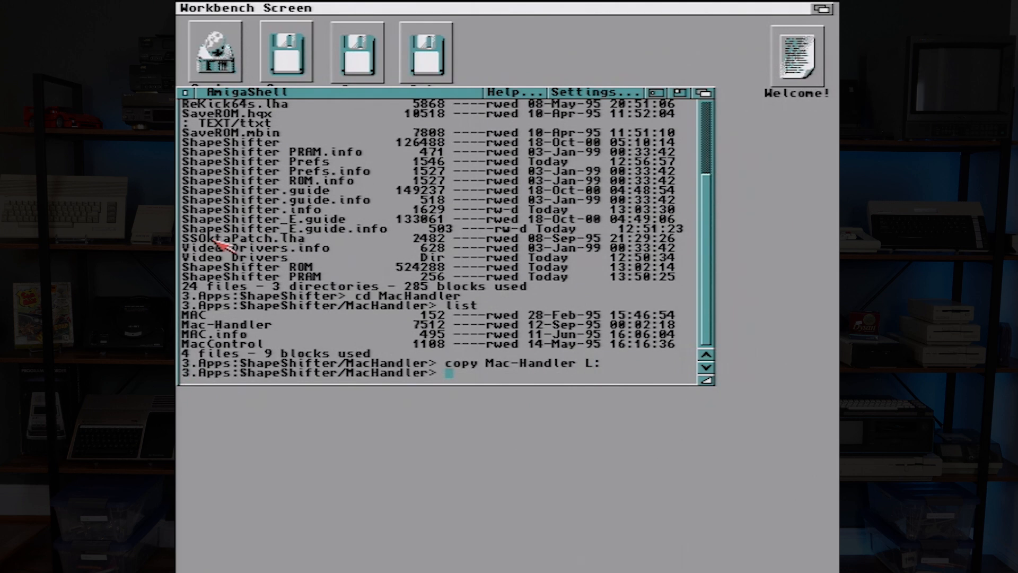
{"action": "type", "text": "copy MAC sys:storage"}
{"action": "key", "text": "Return"}
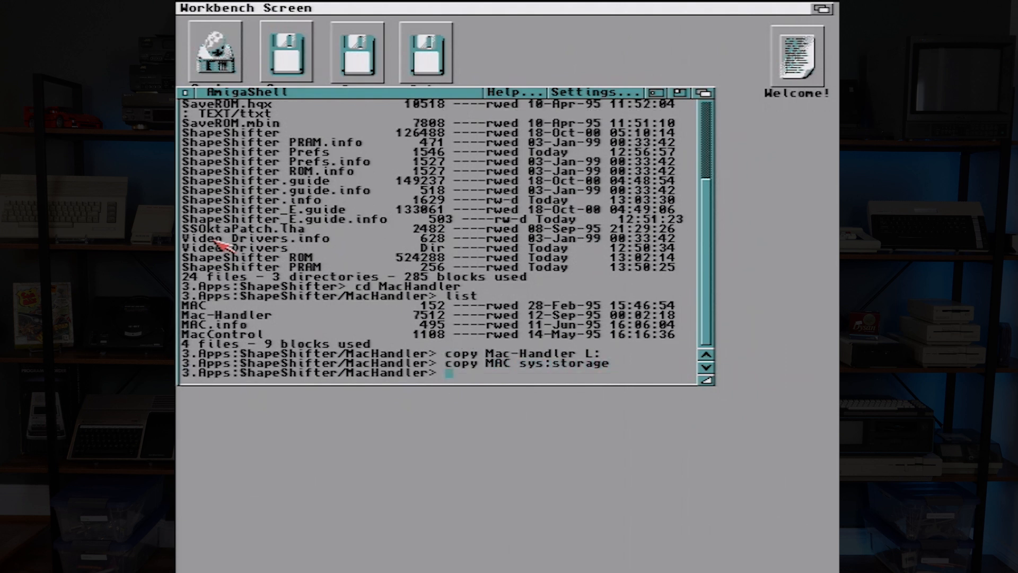
{"action": "type", "text": "endcli"}
{"action": "key", "text": "Return"}
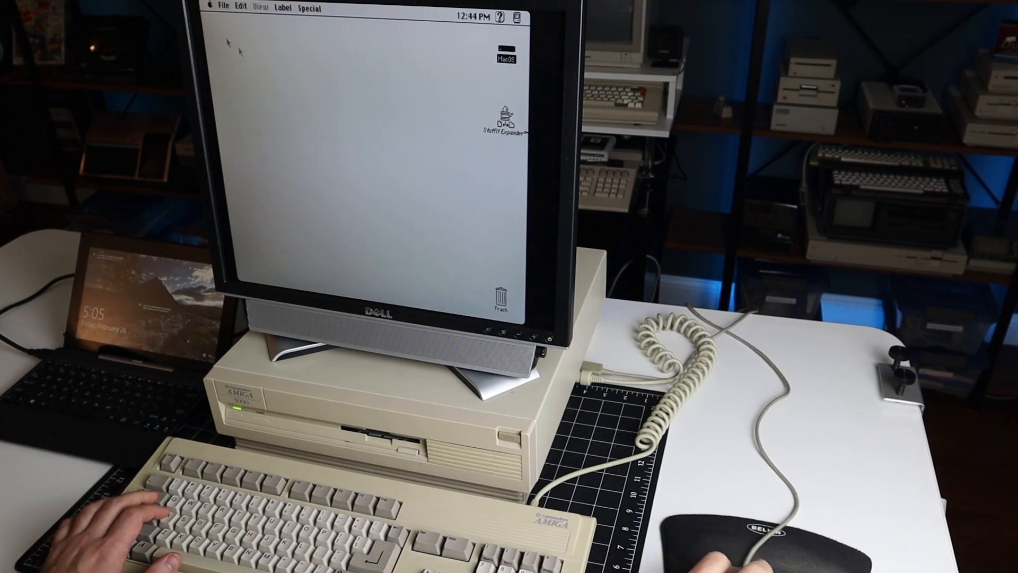
Switch back and forth between the running Mac desktop and the Amiga Workbench screen, ending on Workbench
{"action": "left_click", "coordinate": [274, 66]}
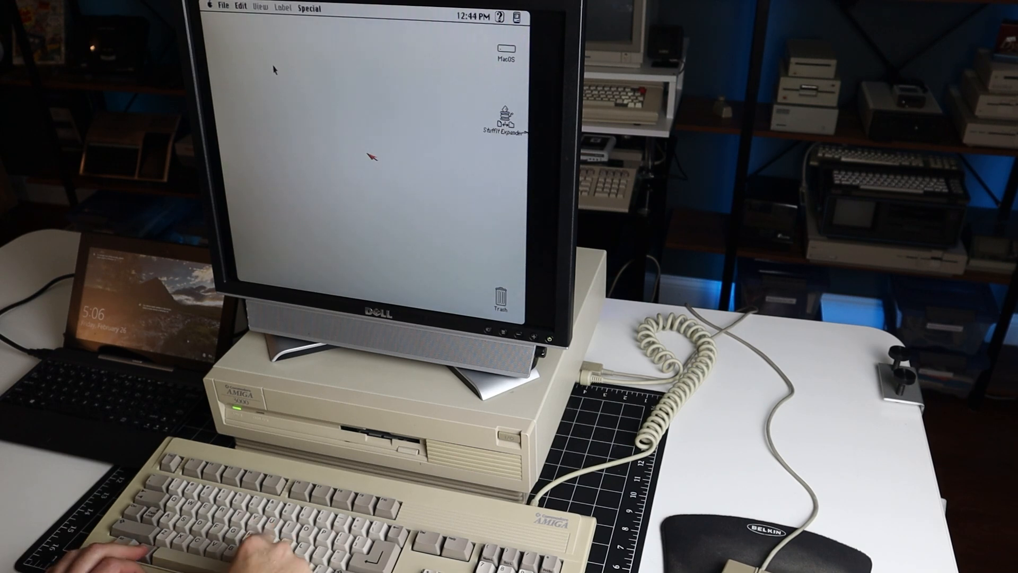
{"action": "key", "text": "super+m"}
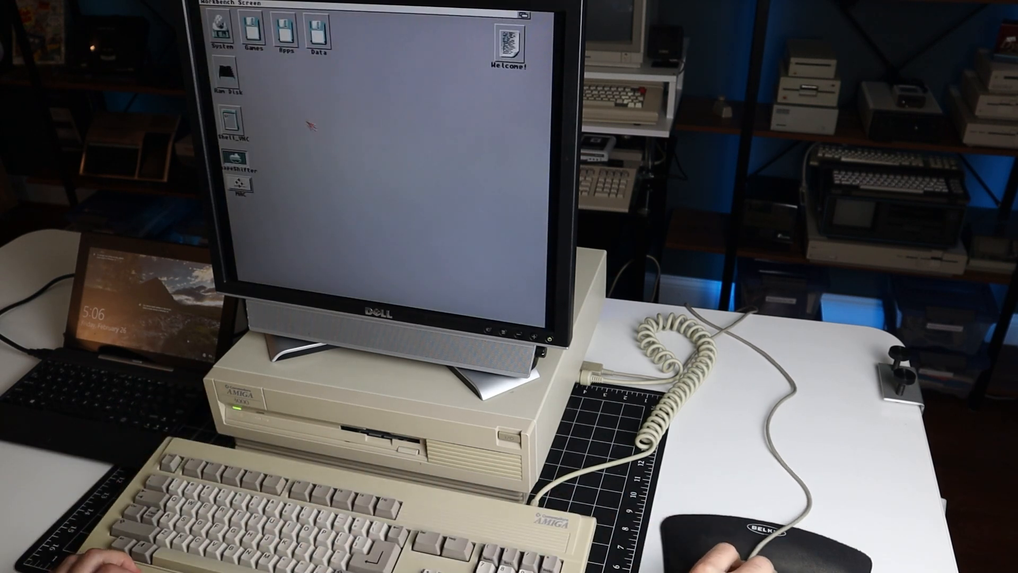
{"action": "key", "text": "super+m"}
{"action": "key", "text": "super+m"}
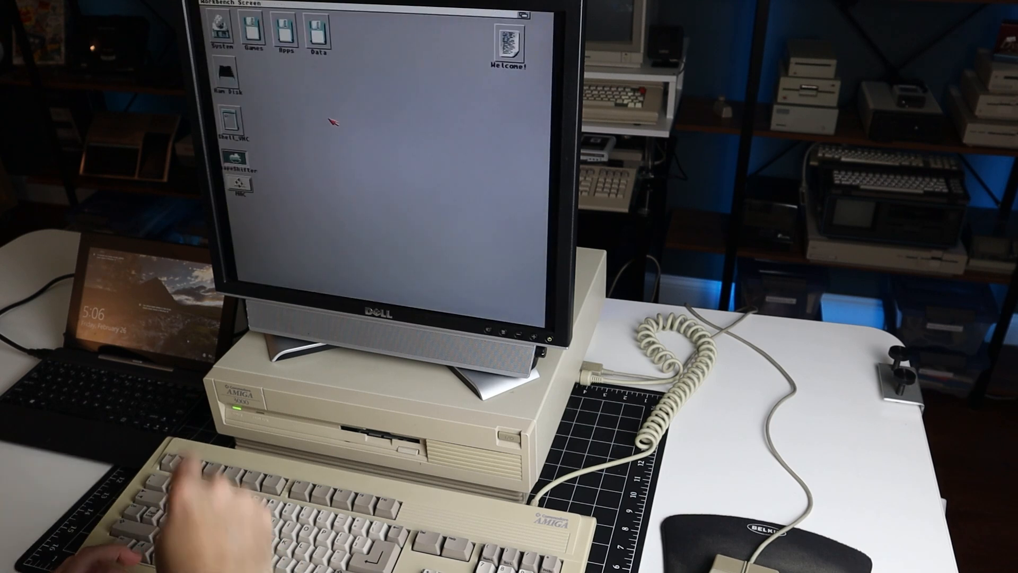
Mount the Mac partition with the MAC device icon and open the MacOS volume in a moved, enlarged window showing all files
{"action": "left_click", "coordinate": [244, 186]}
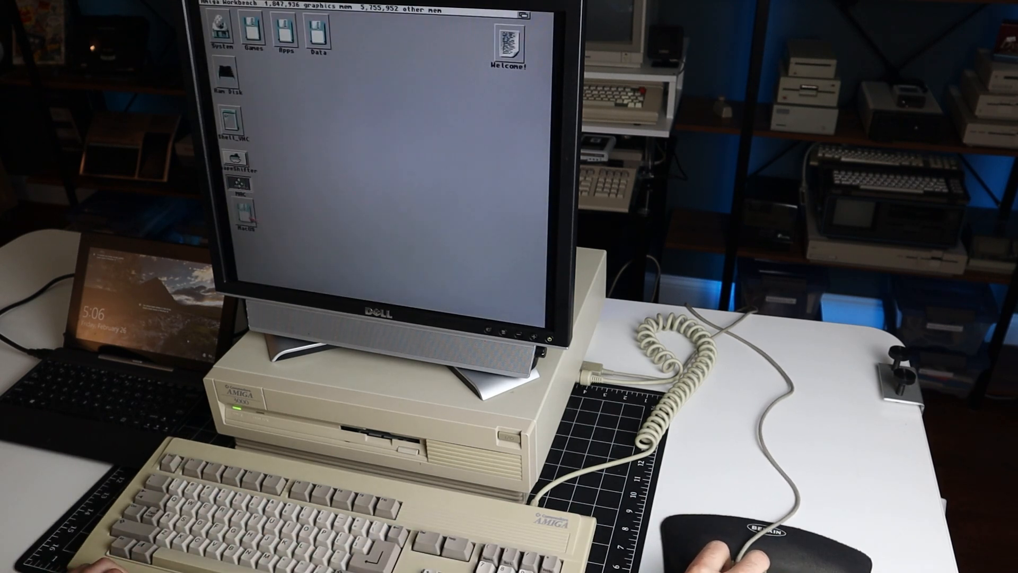
{"action": "double_click", "coordinate": [245, 214]}
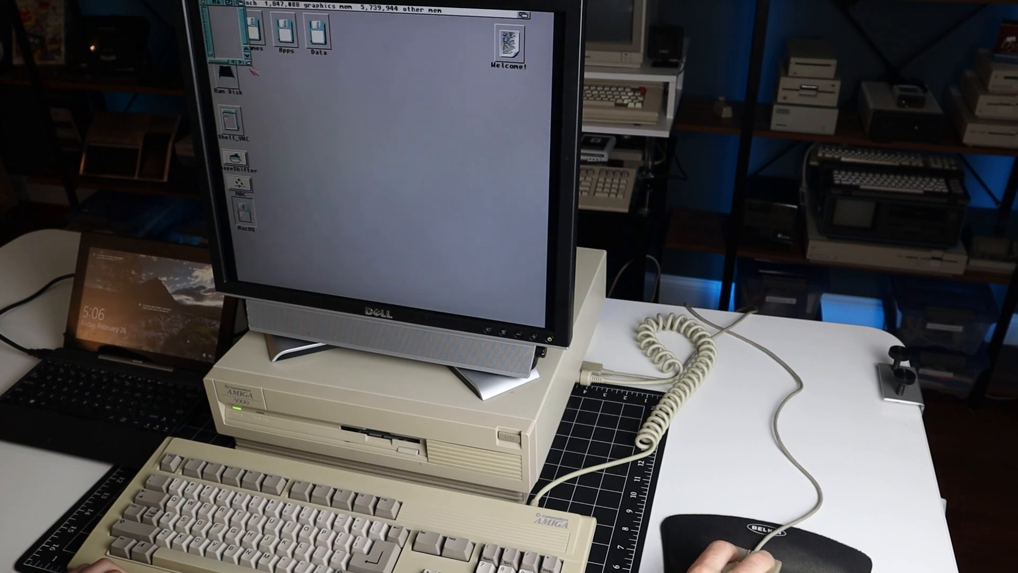
{"action": "left_click_drag", "start_coordinate": [223, 4], "coordinate": [348, 66]}
{"action": "left_click_drag", "start_coordinate": [371, 125], "coordinate": [469, 181]}
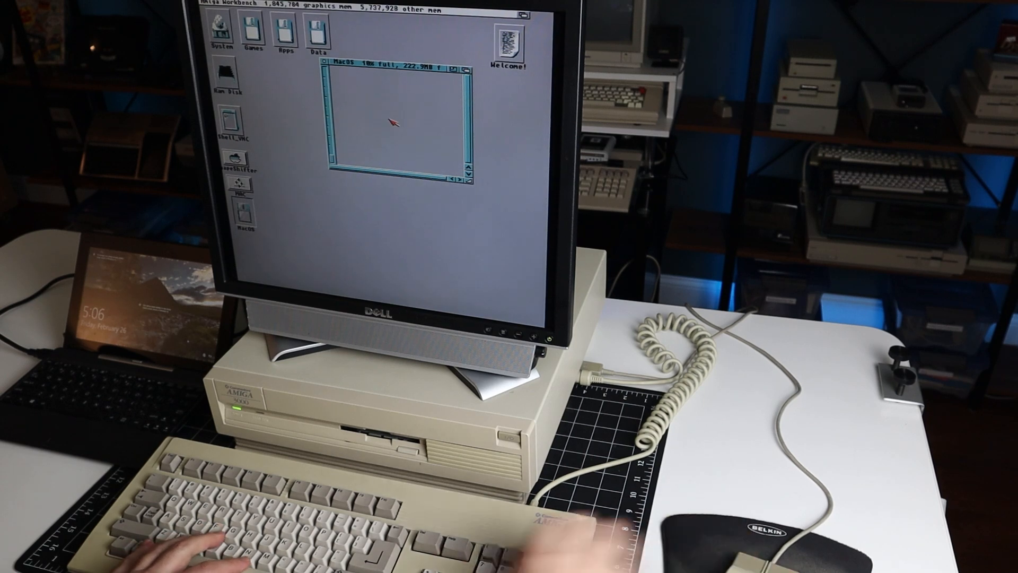
{"action": "key", "text": "super+plus"}
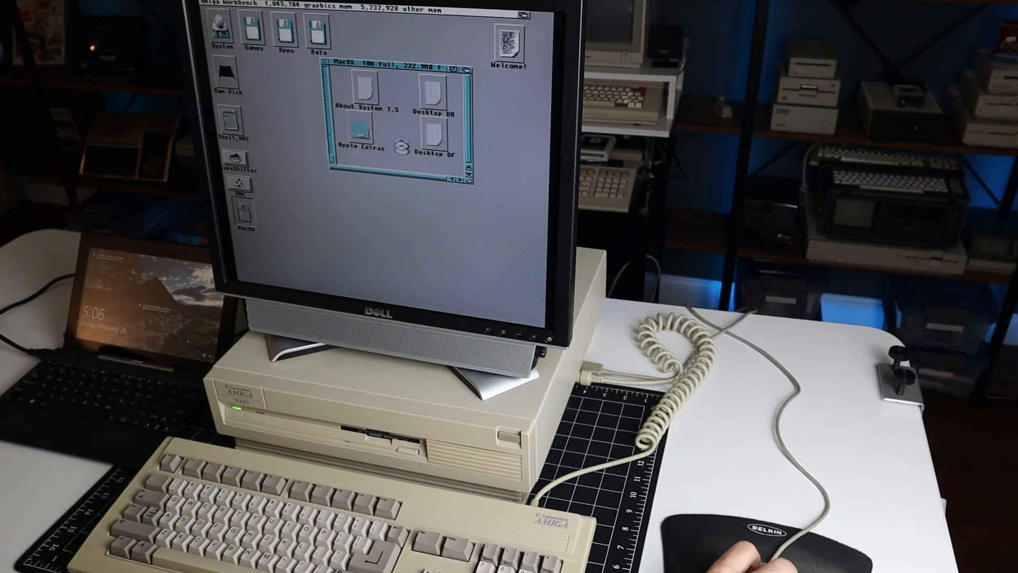
Open the MacOS volume's Desktop Folder in an enlarged window and open the Data volume alongside it
{"action": "left_click_drag", "start_coordinate": [360, 170], "coordinate": [404, 173]}
{"action": "double_click", "coordinate": [371, 90]}
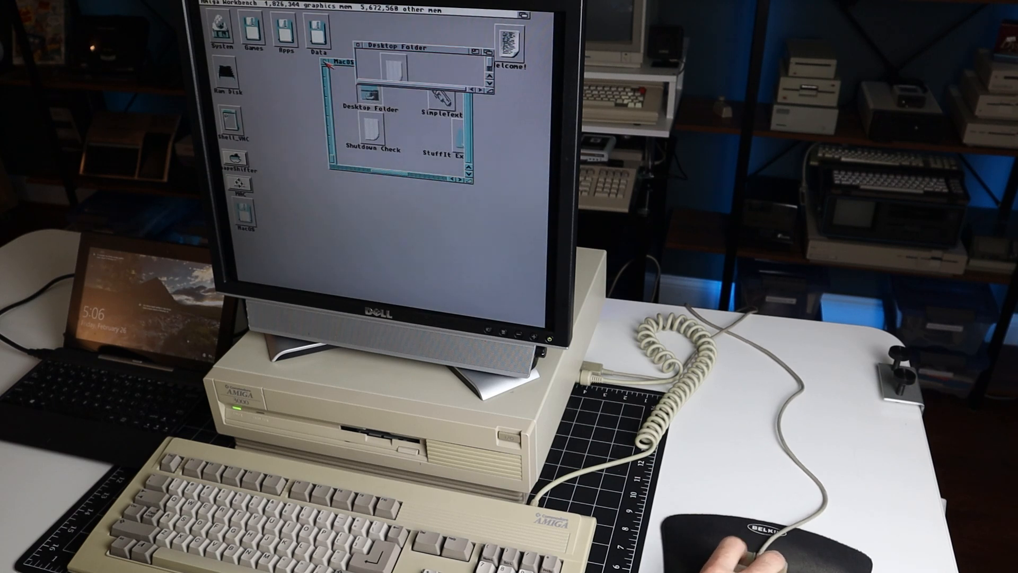
{"action": "left_click_drag", "start_coordinate": [495, 96], "coordinate": [500, 183]}
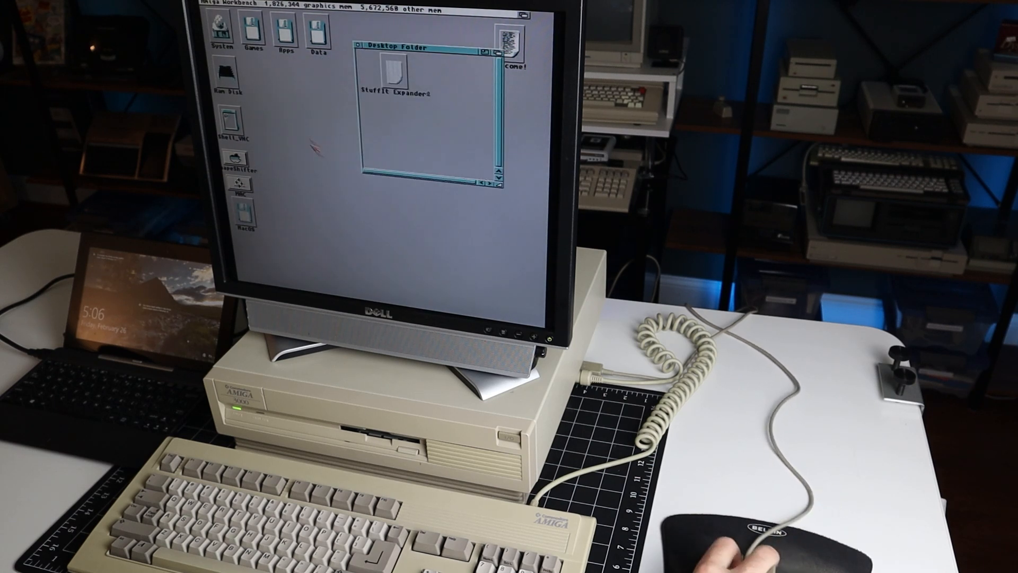
{"action": "double_click", "coordinate": [325, 31]}
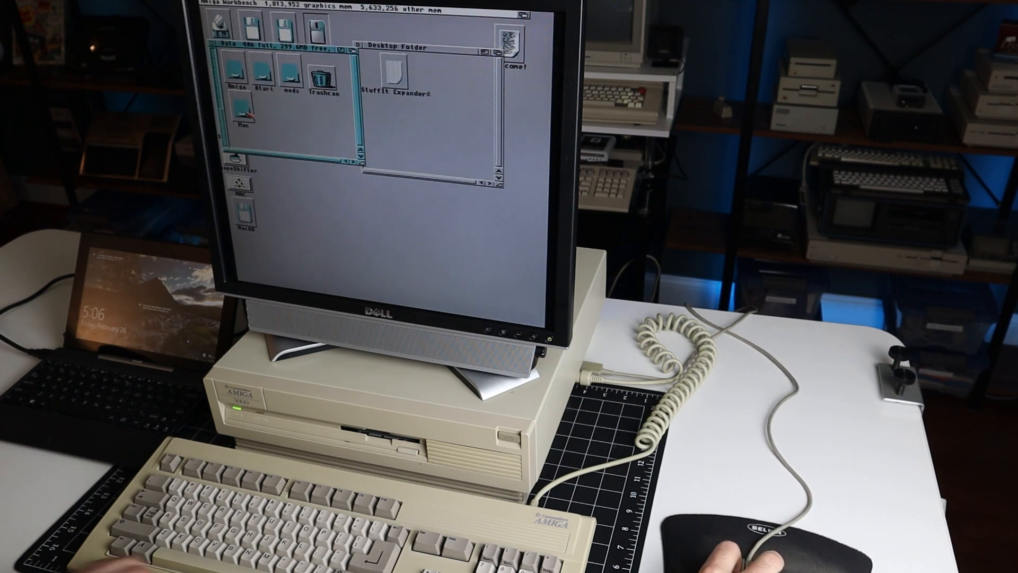
Open the Mac drawer's Software folder on the Data volume and copy darkcastle.img_.sit into the MacOS Desktop Folder
{"action": "double_click", "coordinate": [248, 112]}
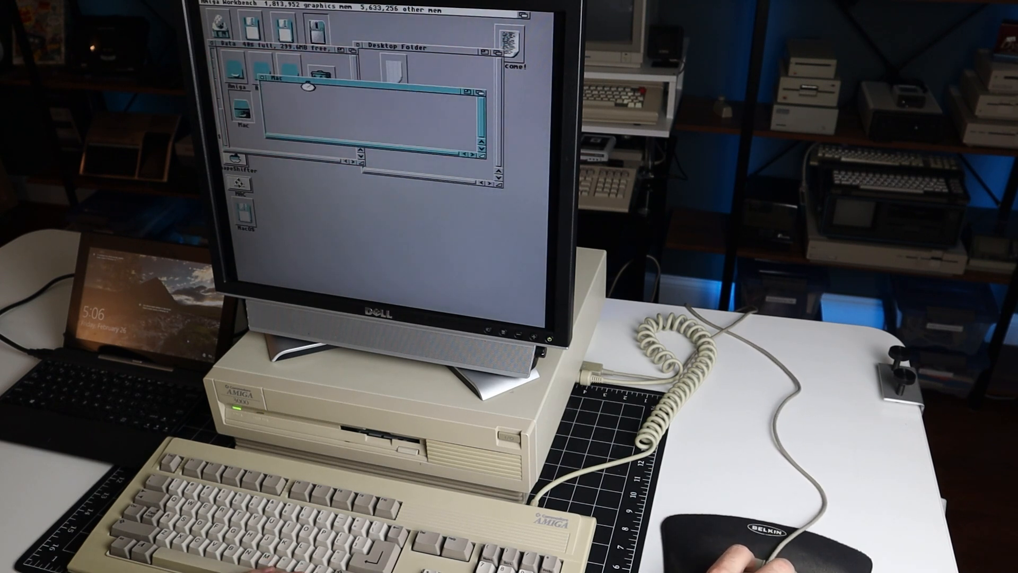
{"action": "left_click_drag", "start_coordinate": [300, 83], "coordinate": [321, 170]}
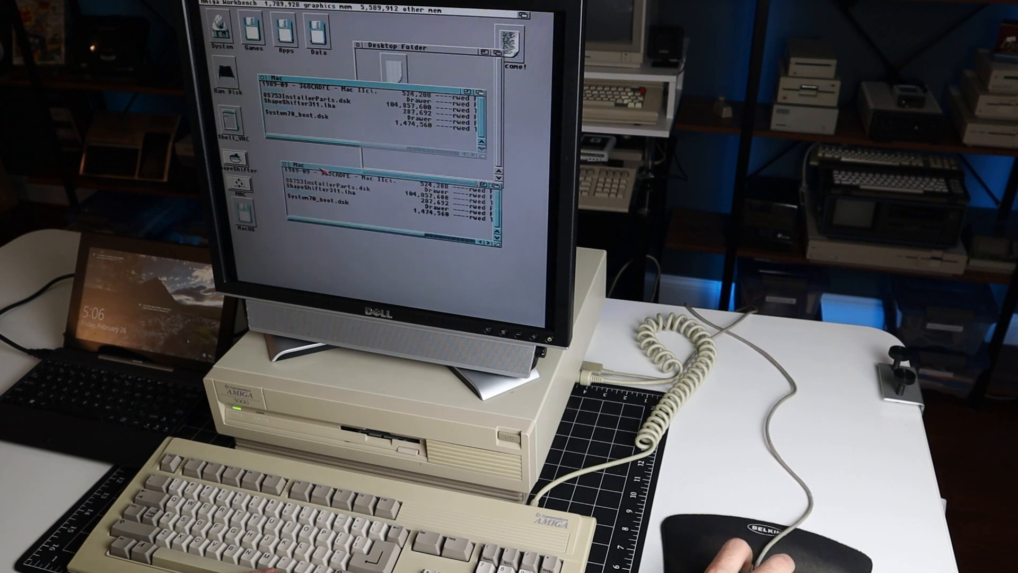
{"action": "double_click", "coordinate": [308, 196]}
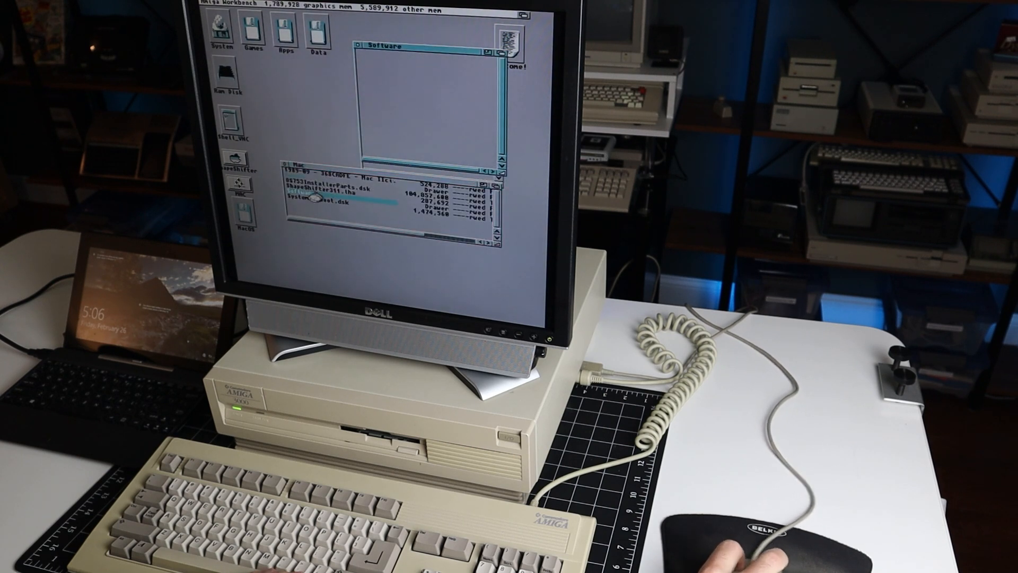
{"action": "left_click_drag", "start_coordinate": [389, 48], "coordinate": [448, 85]}
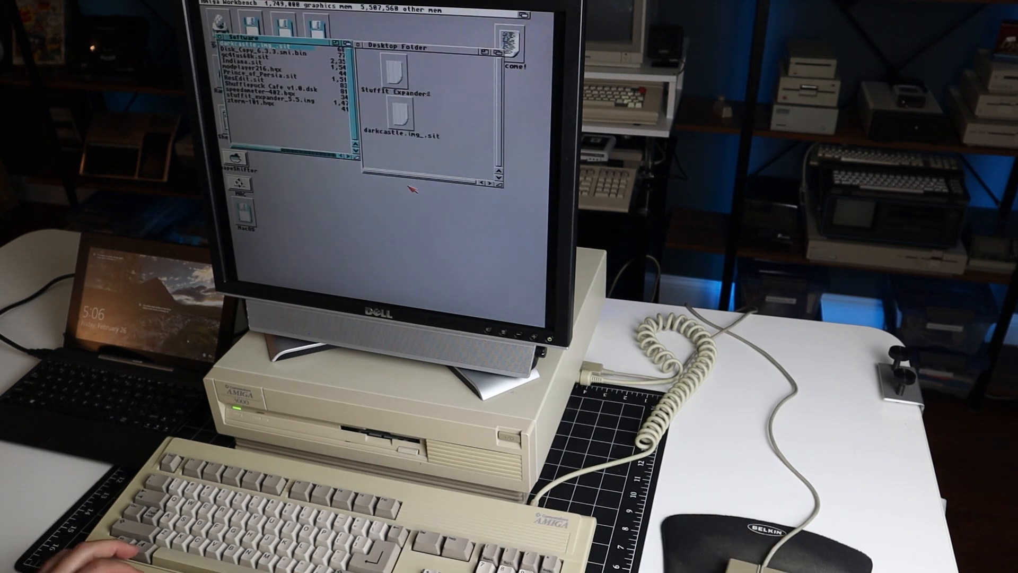
On the Mac desktop, unstuff the Dark Castle archive with StuffIt Expander and move the original archive to the Trash
{"action": "key", "text": "super+m"}
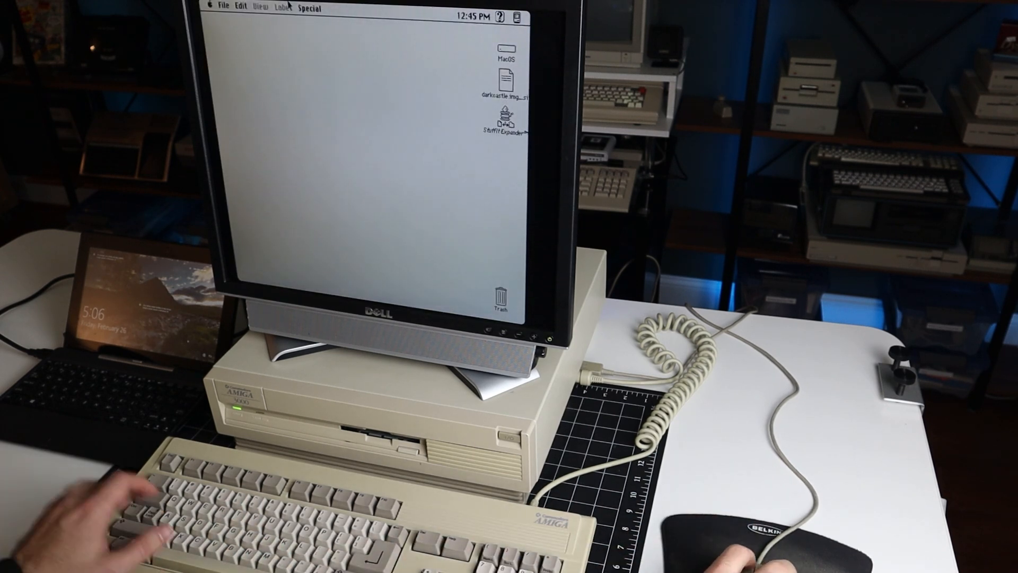
{"action": "left_click_drag", "start_coordinate": [505, 80], "coordinate": [508, 123]}
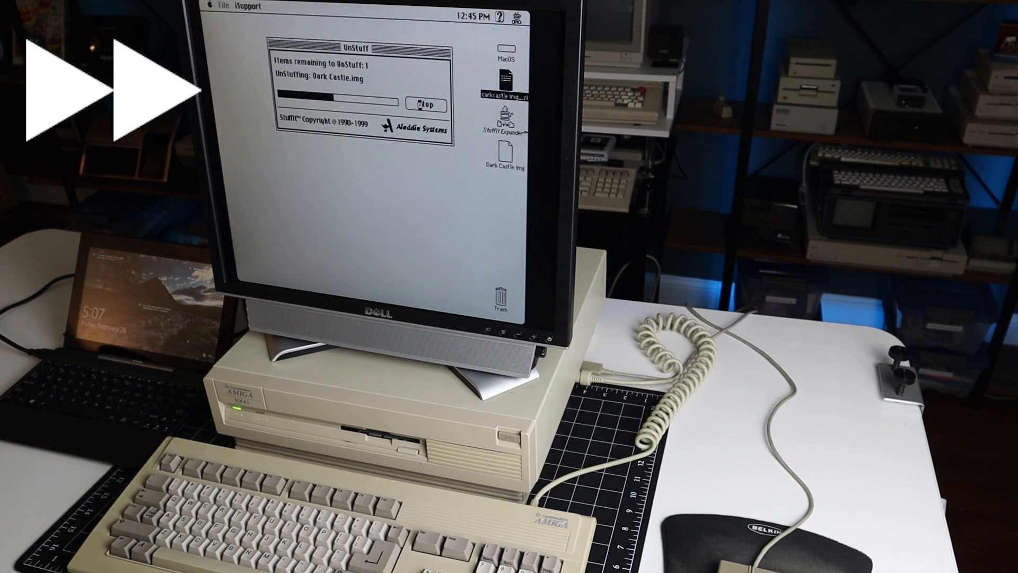
{"action": "key", "text": "super+m"}
{"action": "key", "text": "super+m"}
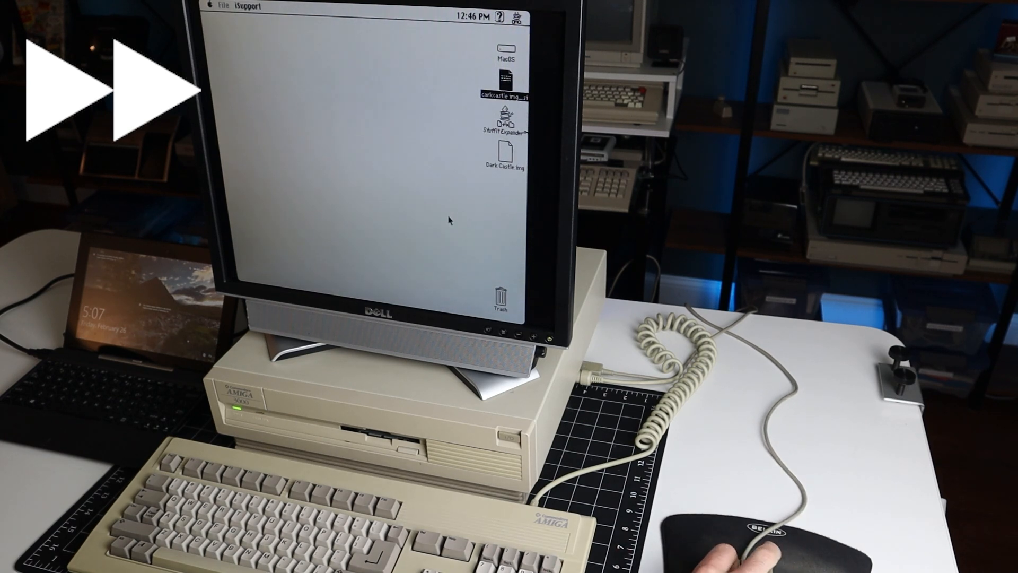
{"action": "left_click", "coordinate": [380, 213]}
{"action": "left_click_drag", "start_coordinate": [506, 85], "coordinate": [504, 304]}
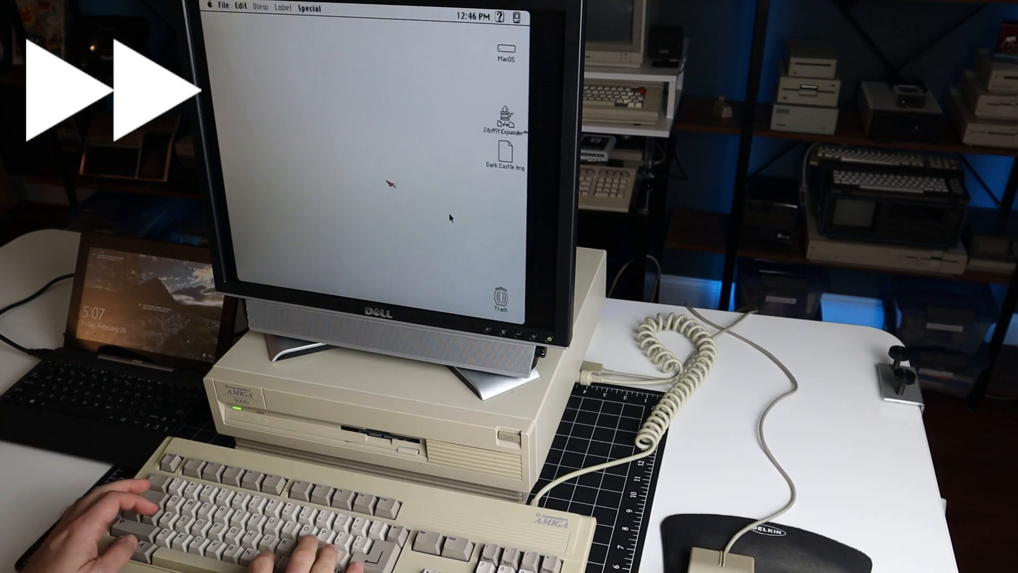
Copy the Disk Copy 6.3.3 archive from Workbench's Software drawer into Desktop Folder, and unpack it on the Mac side
{"action": "key", "text": "super+m"}
{"action": "left_click_drag", "start_coordinate": [248, 52], "coordinate": [444, 115]}
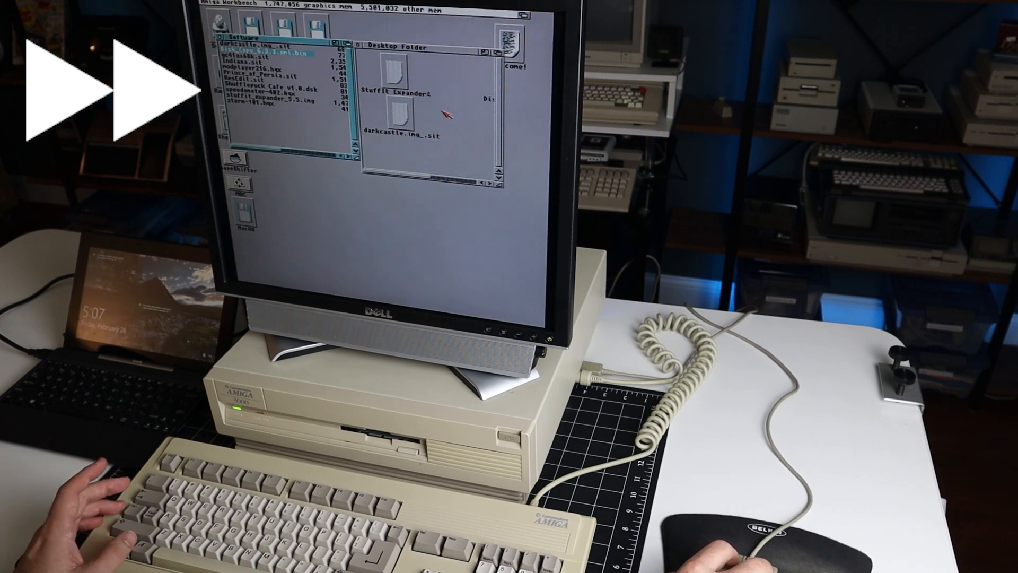
{"action": "key", "text": "super+m"}
{"action": "double_click", "coordinate": [506, 82]}
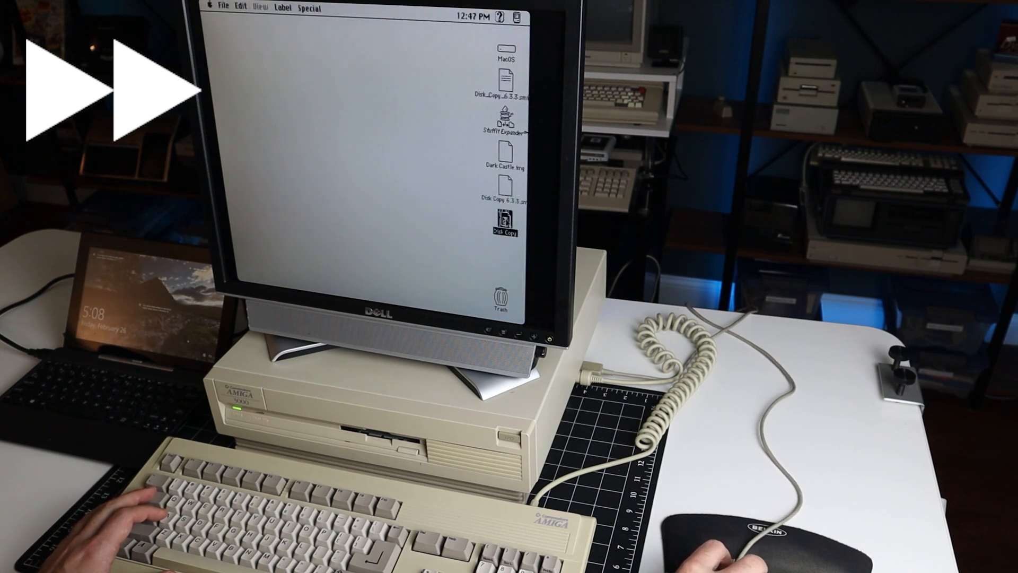
Copy Disk Copy from its mounted disk to the MacOS volume, then trash the mounted disk, its image and the archive
{"action": "left_click_drag", "start_coordinate": [505, 218], "coordinate": [507, 50]}
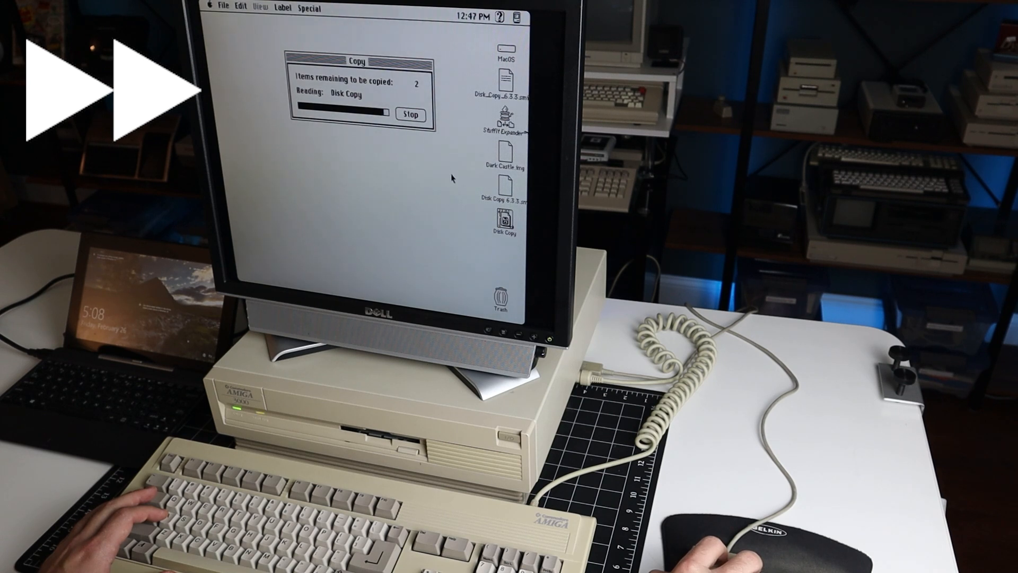
{"action": "left_click_drag", "start_coordinate": [505, 219], "coordinate": [500, 292]}
{"action": "left_click_drag", "start_coordinate": [505, 187], "coordinate": [501, 293]}
{"action": "left_click_drag", "start_coordinate": [495, 99], "coordinate": [500, 297]}
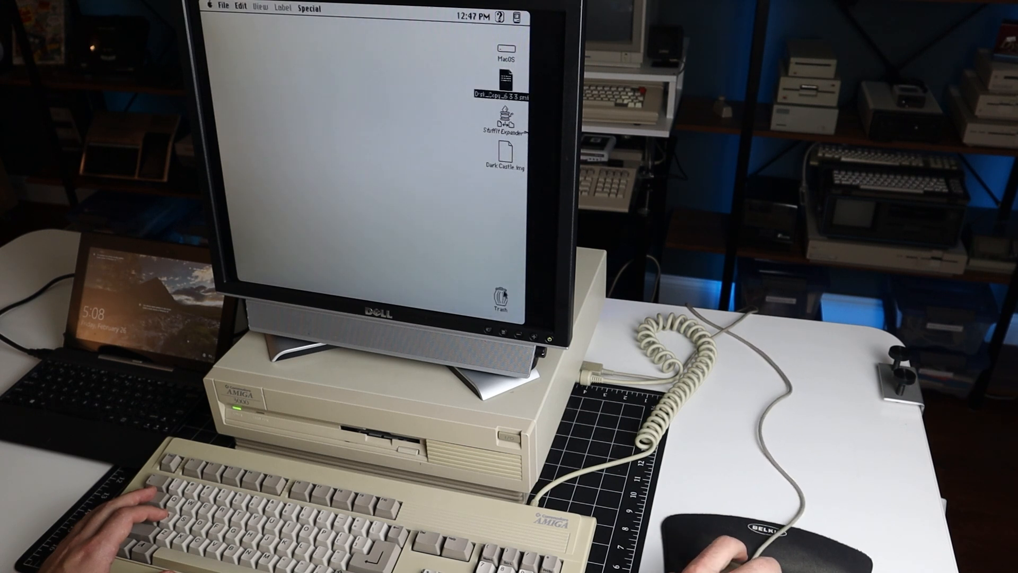
Open the Disk Copy folder on the MacOS volume and put an alias of Disk Copy on the desktop
{"action": "double_click", "coordinate": [505, 51]}
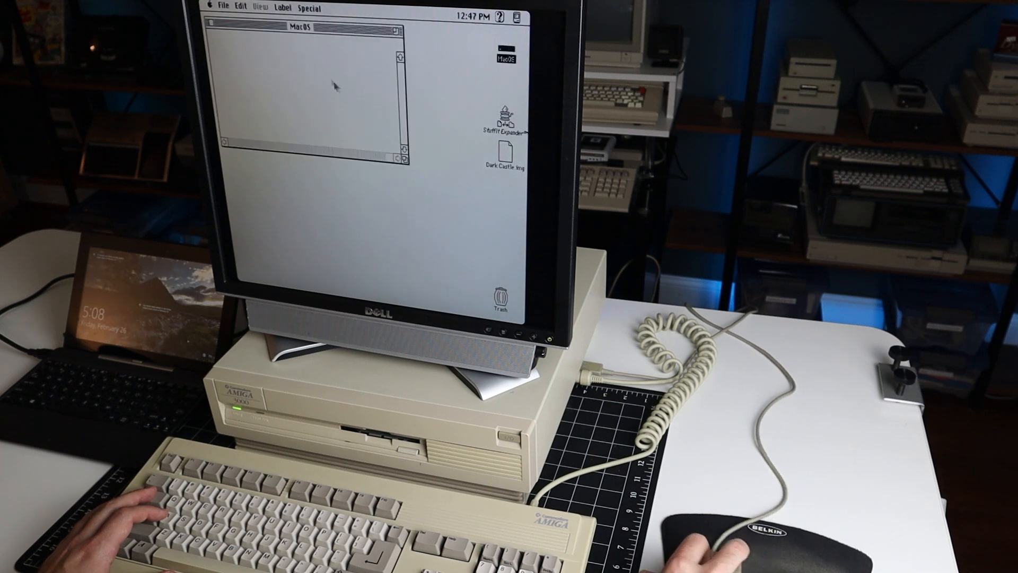
{"action": "double_click", "coordinate": [260, 98]}
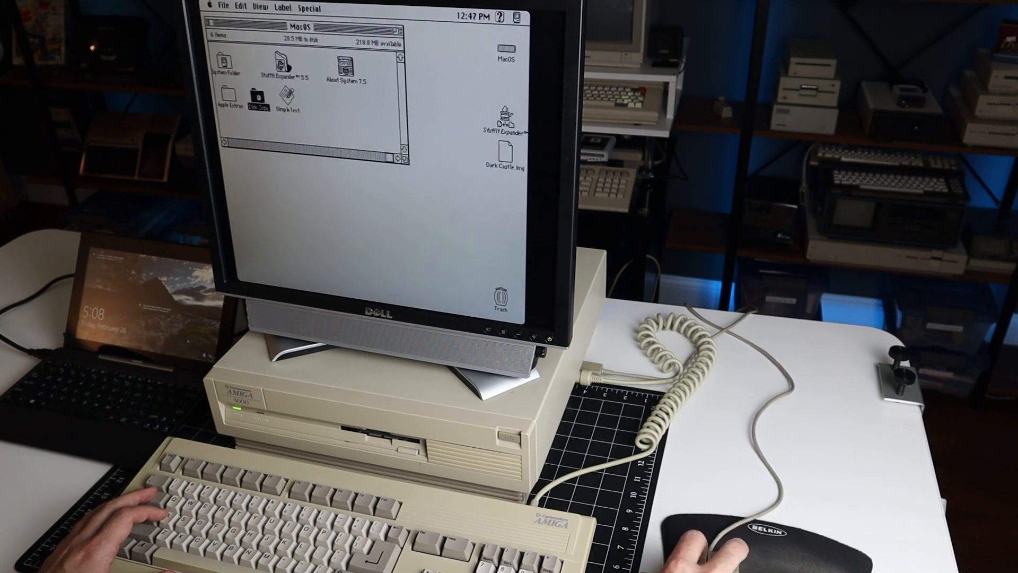
{"action": "left_click_drag", "start_coordinate": [221, 7], "coordinate": [481, 96]}
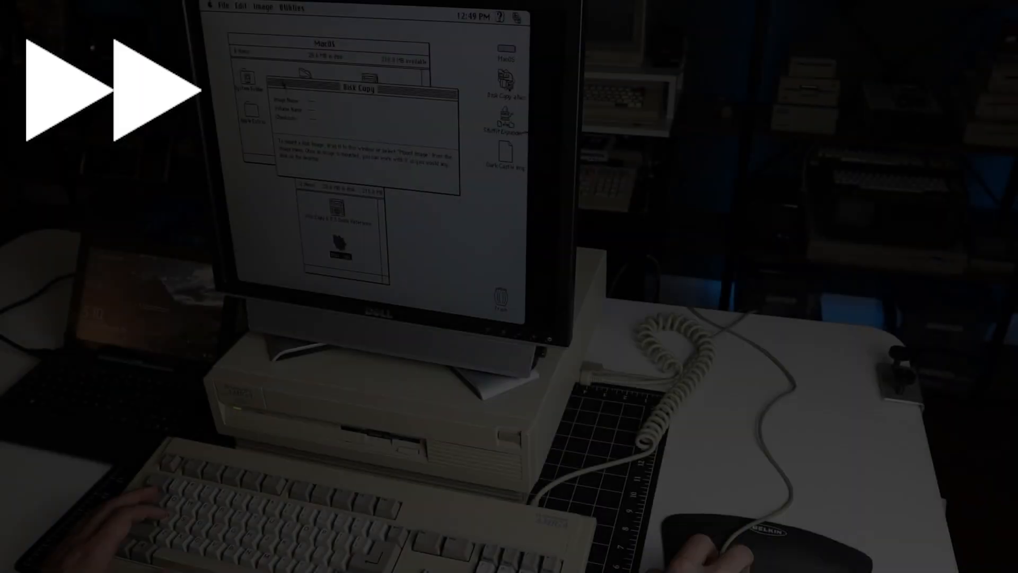
Mount Dark Castle.img in Disk Copy and copy the mounted Dark Castle disk to the MacOS volume
{"action": "left_click_drag", "start_coordinate": [263, 7], "coordinate": [270, 22]}
{"action": "double_click", "coordinate": [341, 132]}
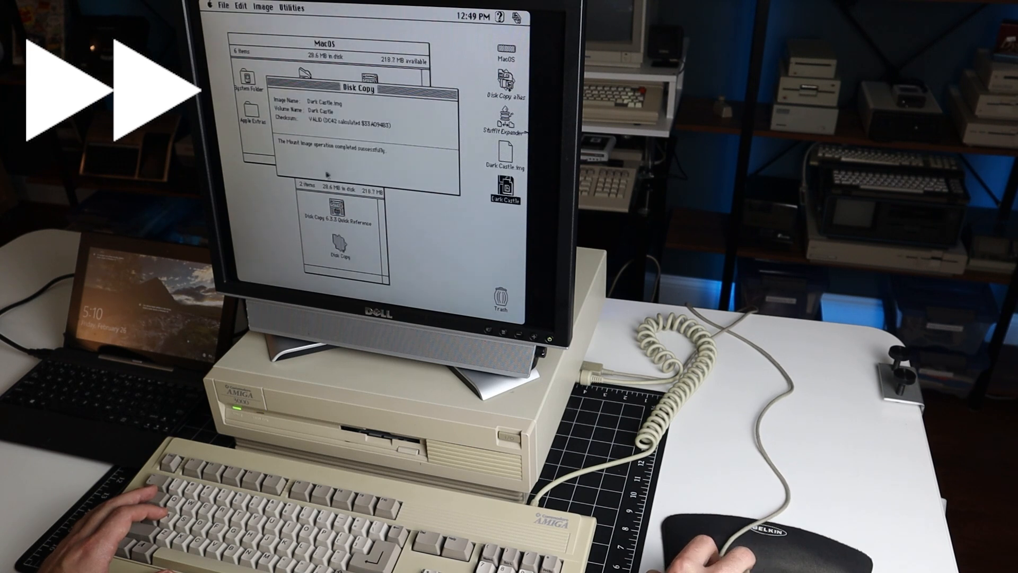
{"action": "double_click", "coordinate": [505, 187]}
{"action": "left_click", "coordinate": [213, 22]}
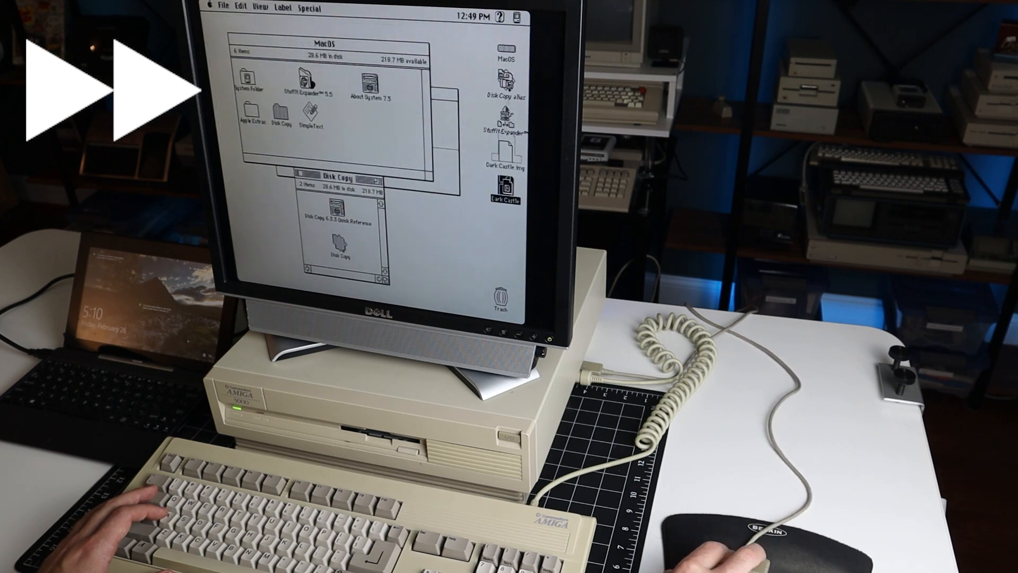
{"action": "left_click_drag", "start_coordinate": [506, 186], "coordinate": [507, 49]}
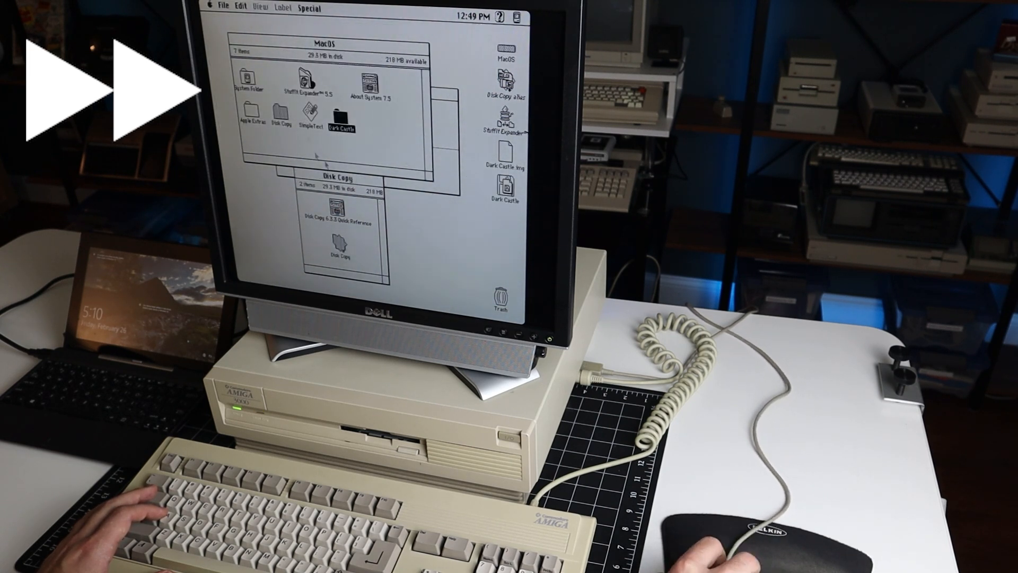
Close the Disk Copy folder window and the MacOS window
{"action": "left_click_drag", "start_coordinate": [348, 187], "coordinate": [348, 189]}
{"action": "left_click", "coordinate": [280, 153]}
{"action": "key", "text": "super+w"}
{"action": "key", "text": "super+w"}
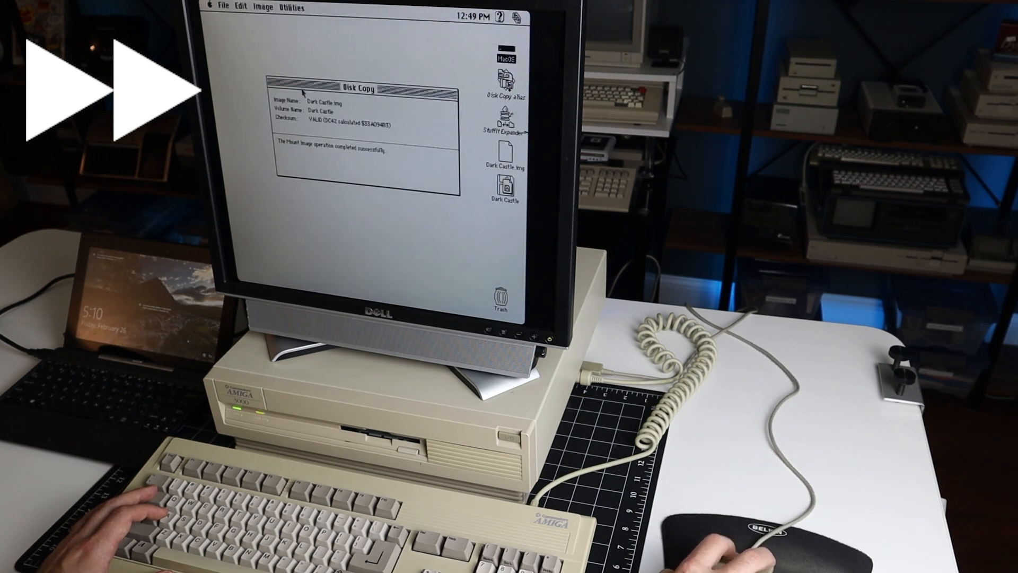
Quit Disk Copy and move the mounted Dark Castle disk and Dark Castle.img to the Trash
{"action": "left_click", "coordinate": [303, 84]}
{"action": "key", "text": "super+w"}
{"action": "key", "text": "super+q"}
{"action": "left_click_drag", "start_coordinate": [506, 185], "coordinate": [501, 297]}
{"action": "left_click_drag", "start_coordinate": [504, 152], "coordinate": [501, 297]}
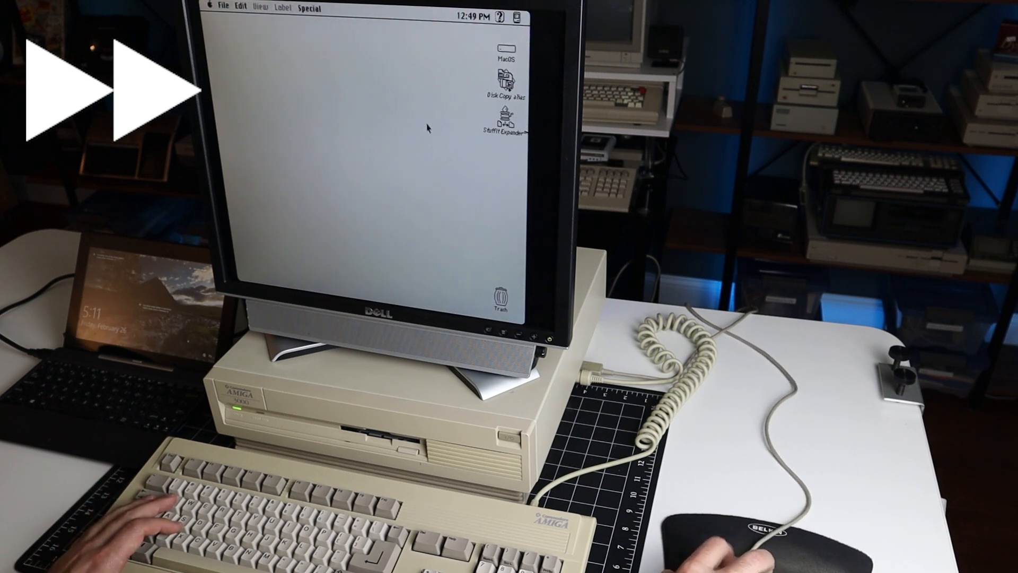
Open the Dark Castle folder on the MacOS volume and launch the Dark Castle game
{"action": "left_click", "coordinate": [503, 52]}
{"action": "double_click", "coordinate": [504, 55]}
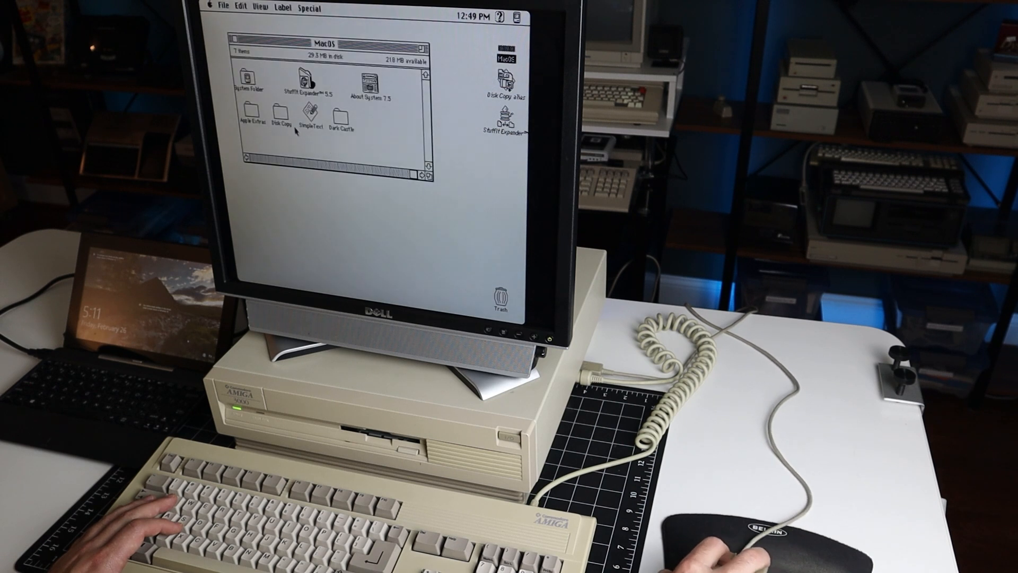
{"action": "double_click", "coordinate": [340, 119]}
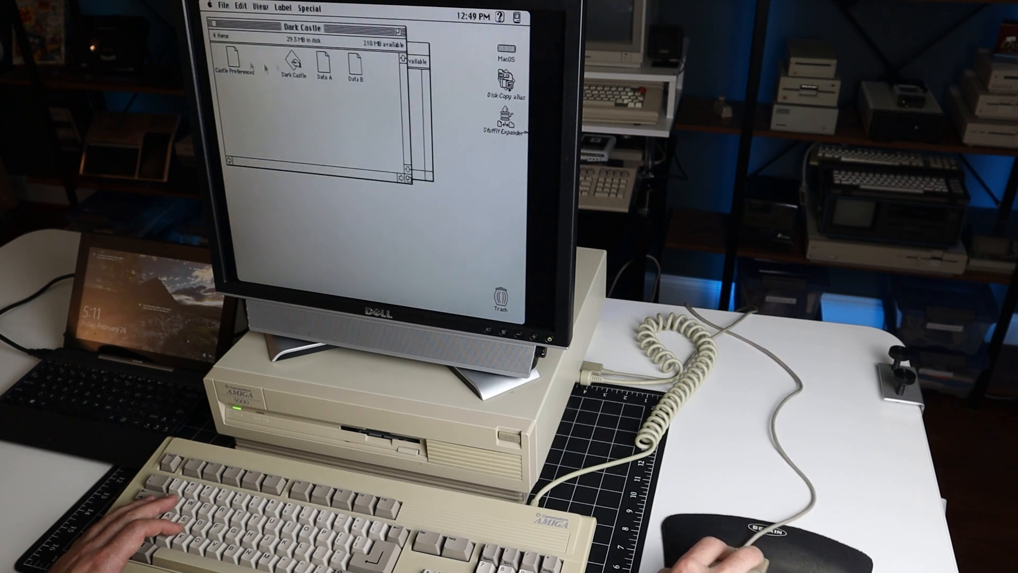
{"action": "double_click", "coordinate": [293, 63]}
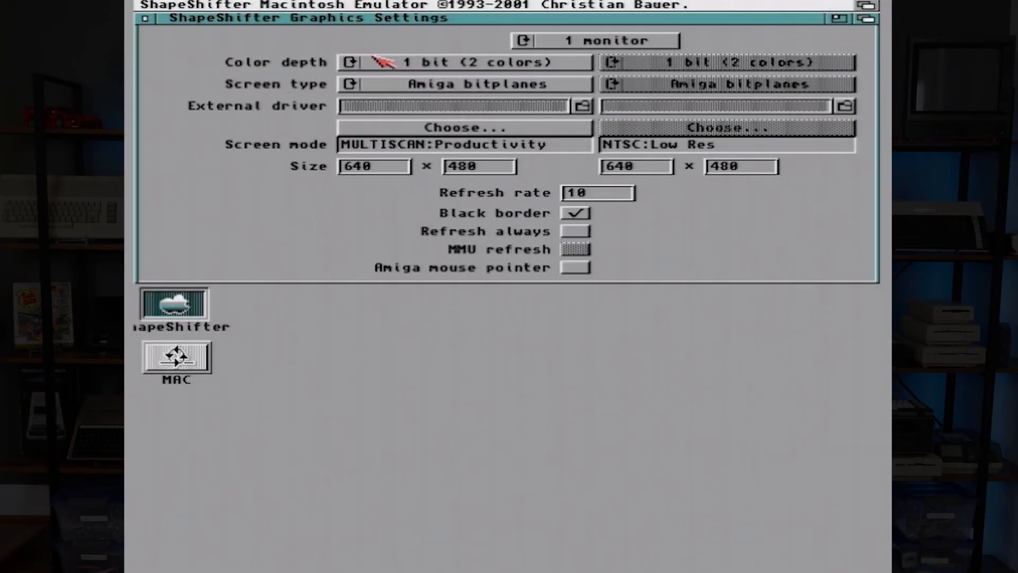
In ShapeShifter's Graphics Settings, set the first monitor's color depth to 4 bit (16 colors)
{"action": "left_click", "coordinate": [350, 62]}
{"action": "left_click", "coordinate": [351, 63]}
{"action": "left_click", "coordinate": [350, 62]}
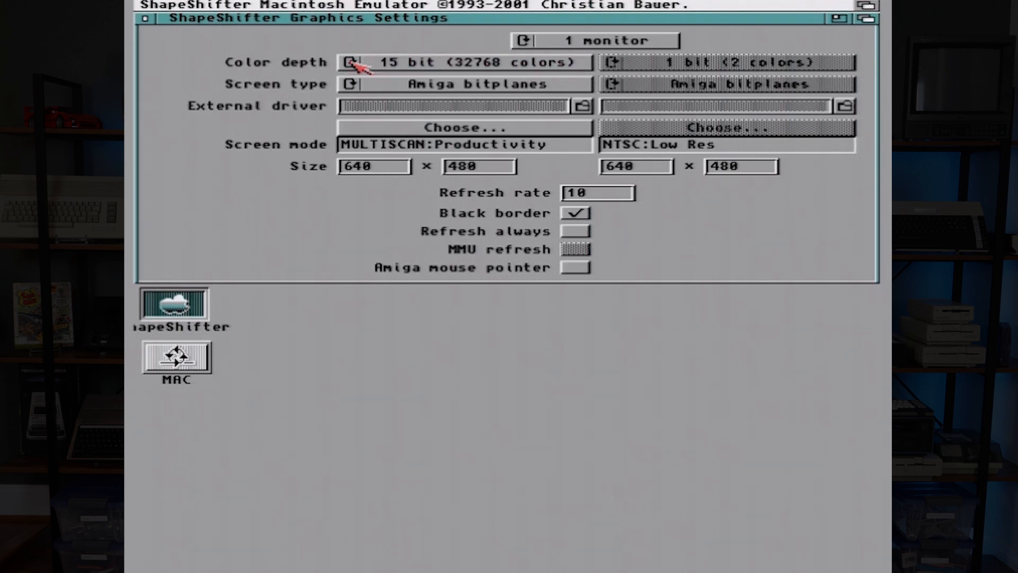
{"action": "left_click", "coordinate": [350, 62]}
{"action": "left_click", "coordinate": [351, 63]}
{"action": "left_click", "coordinate": [350, 63]}
{"action": "left_click", "coordinate": [350, 62]}
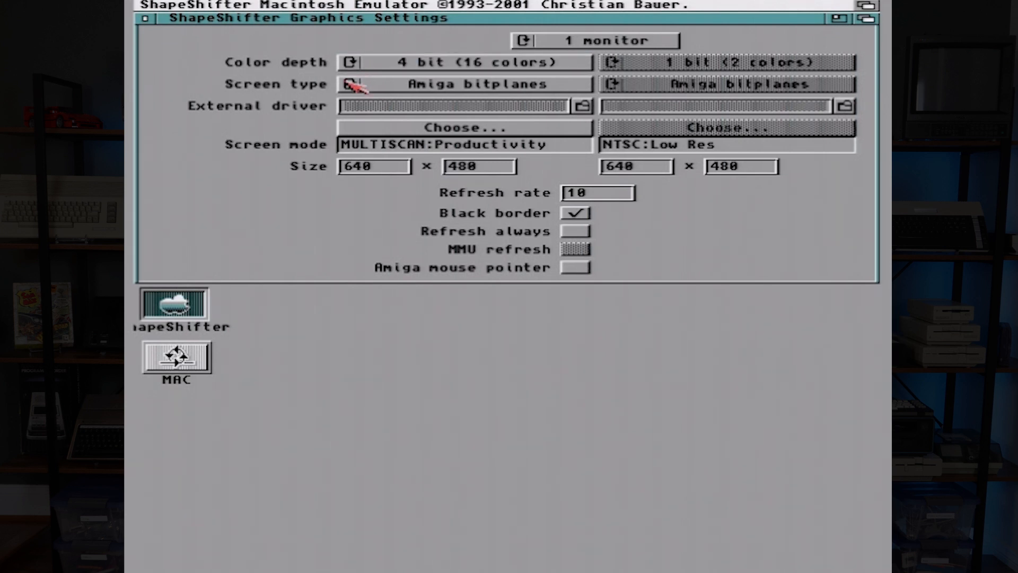
Cycle through the first monitor's screen types back to Amiga bitplanes, and toggle the monitor count to 2 monitors and back
{"action": "left_click", "coordinate": [350, 85]}
{"action": "left_click", "coordinate": [350, 85]}
{"action": "left_click", "coordinate": [351, 85]}
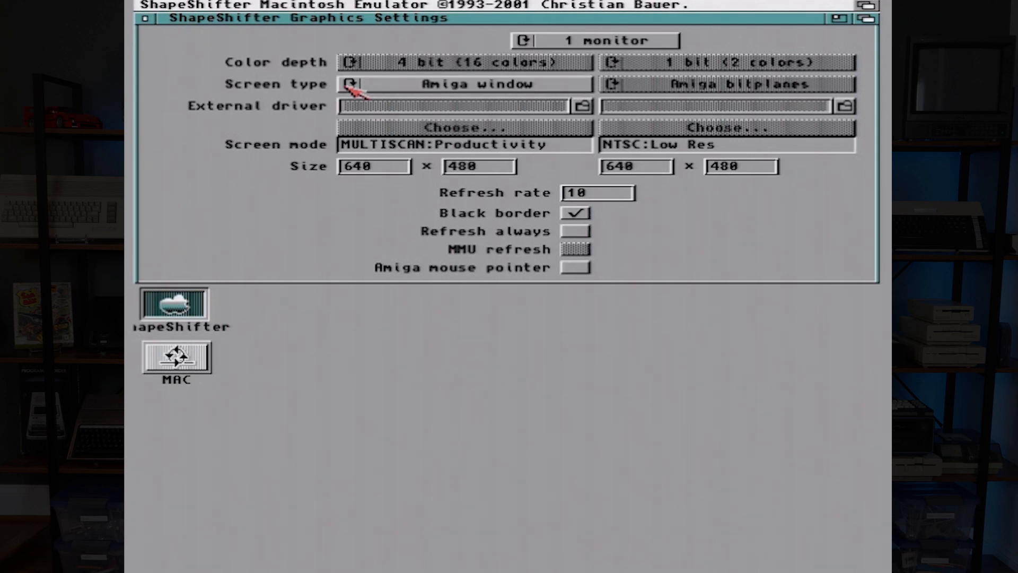
{"action": "left_click", "coordinate": [350, 85]}
{"action": "left_click", "coordinate": [351, 85]}
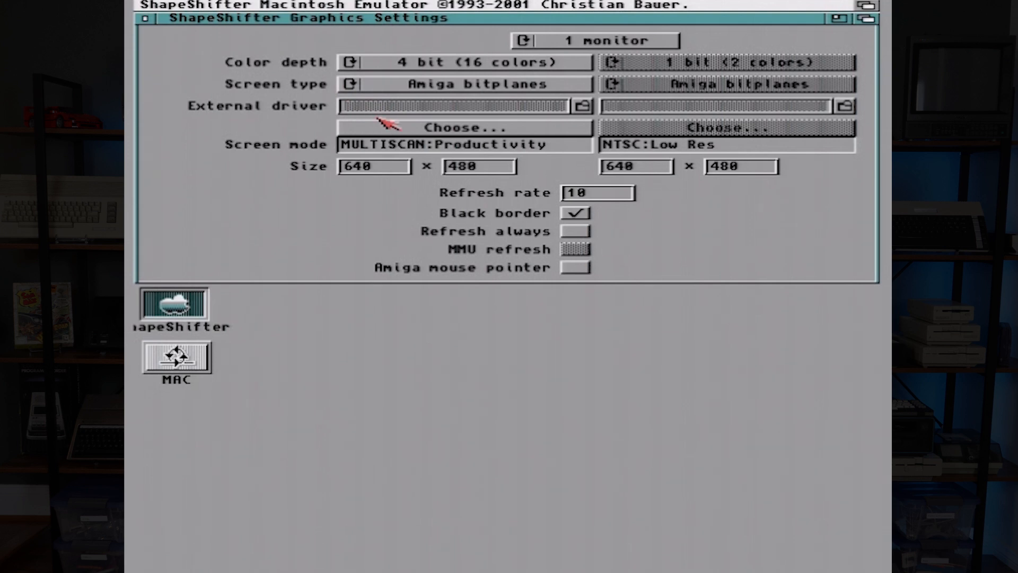
{"action": "left_click", "coordinate": [524, 41]}
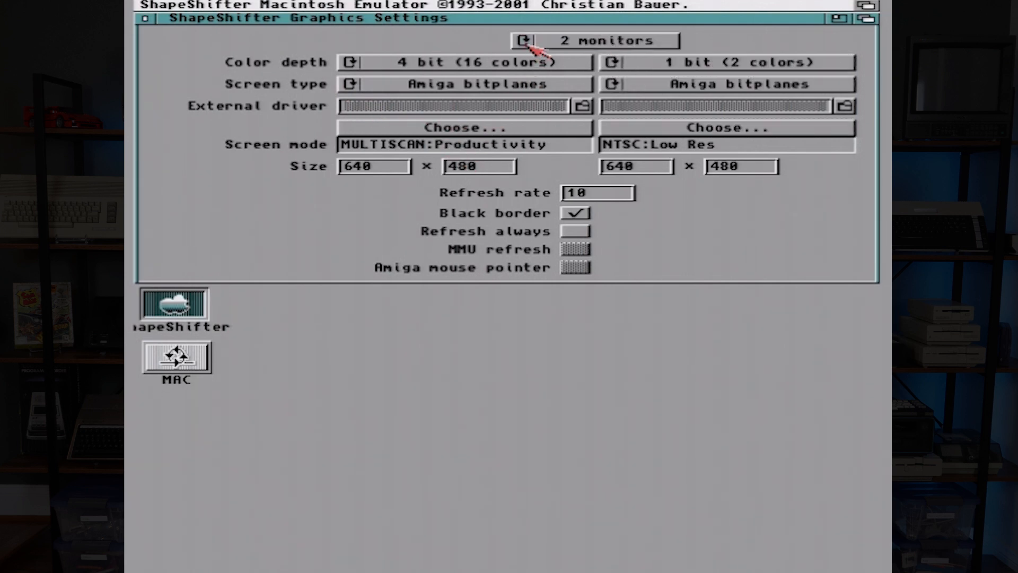
{"action": "left_click", "coordinate": [528, 43]}
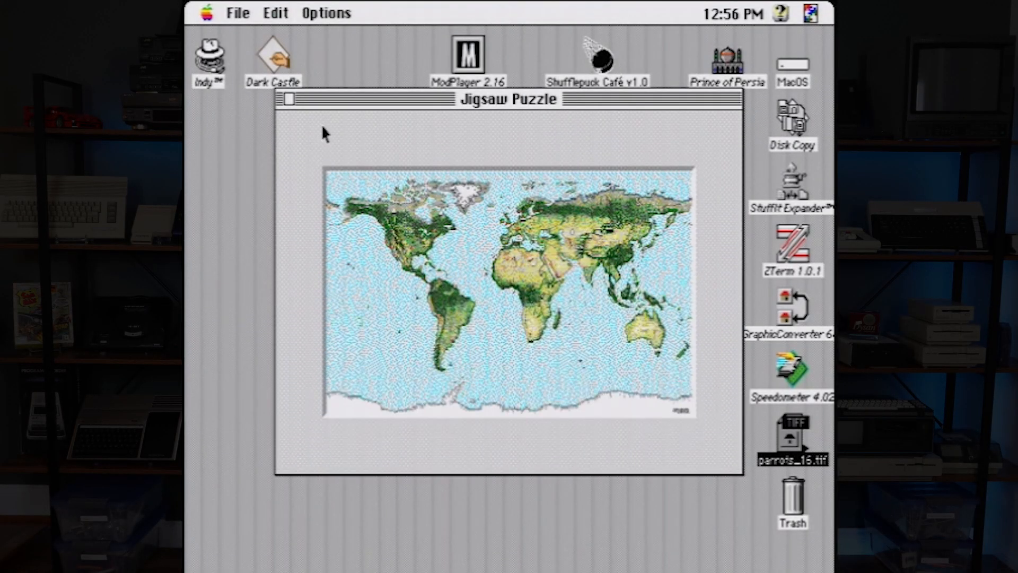
{"action": "left_click_drag", "start_coordinate": [336, 103], "coordinate": [326, 126]}
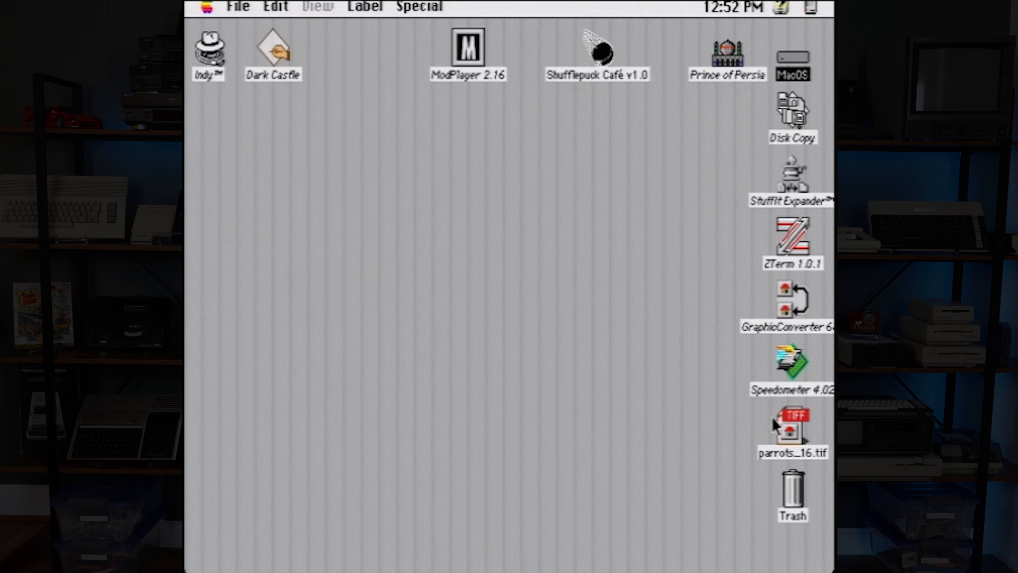
Open the parrots_16.tif image from the Mac desktop in GraphicConverter
{"action": "left_click", "coordinate": [785, 434]}
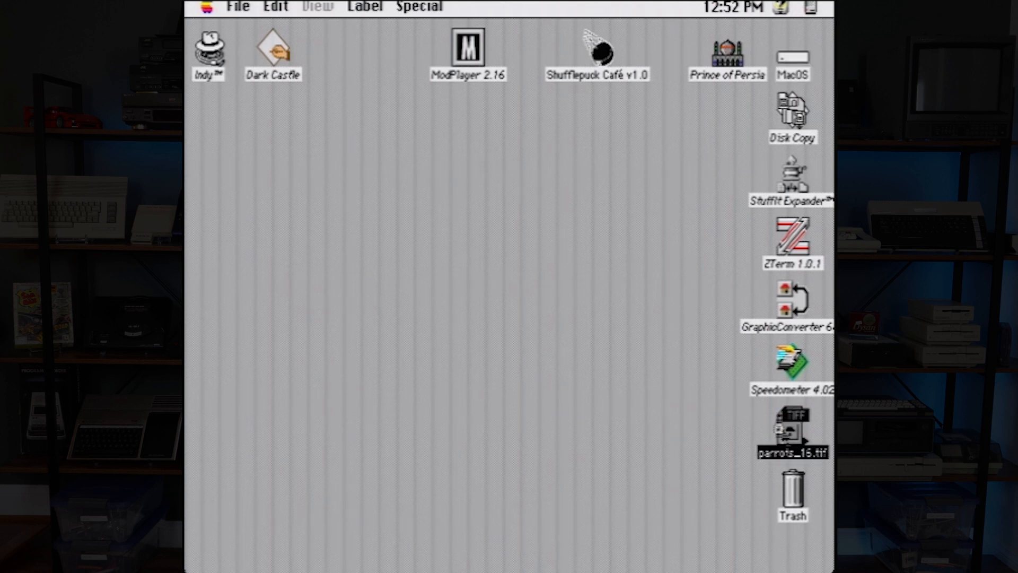
{"action": "double_click", "coordinate": [786, 434]}
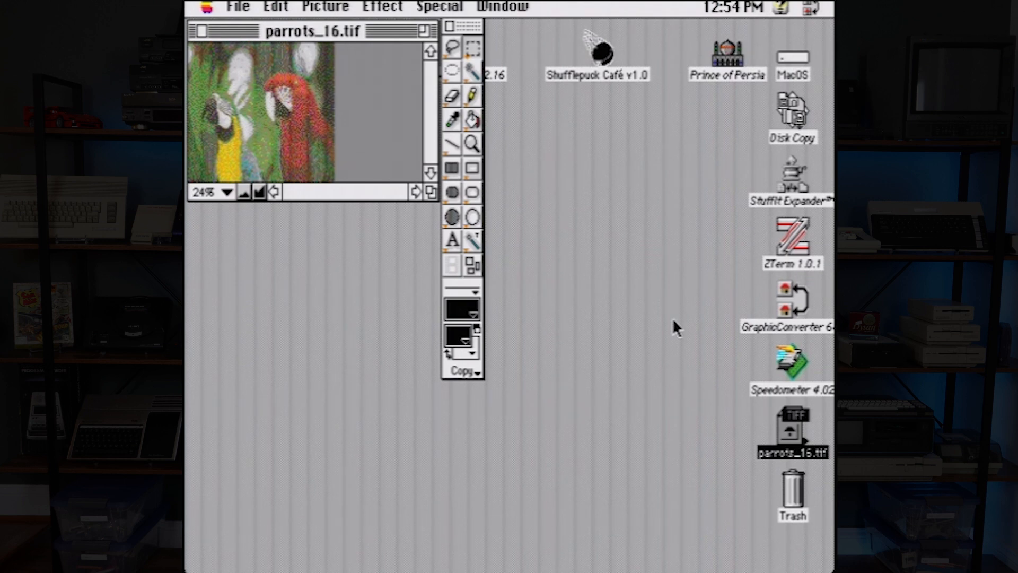
{"action": "key", "text": "super+f"}
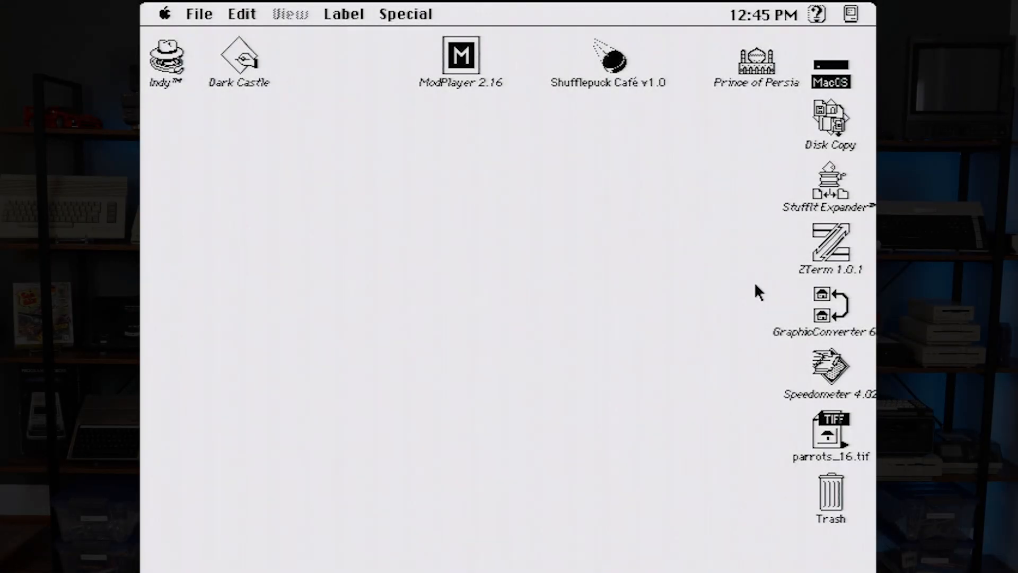
Launch Speedometer 4.02 from the desktop and skip its registration to examine the hardware information
{"action": "left_click", "coordinate": [831, 374]}
{"action": "double_click", "coordinate": [831, 374]}
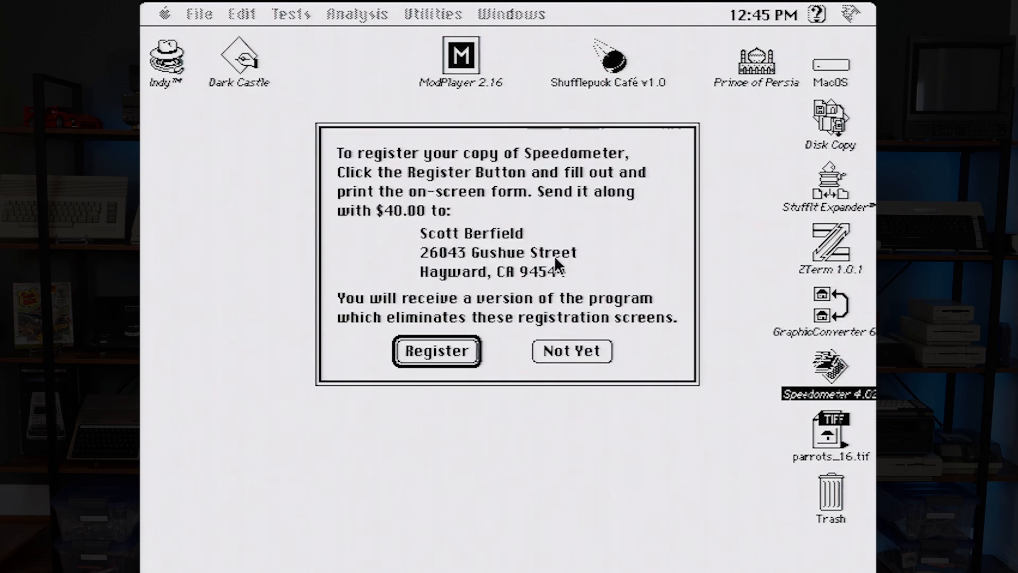
{"action": "left_click", "coordinate": [566, 352]}
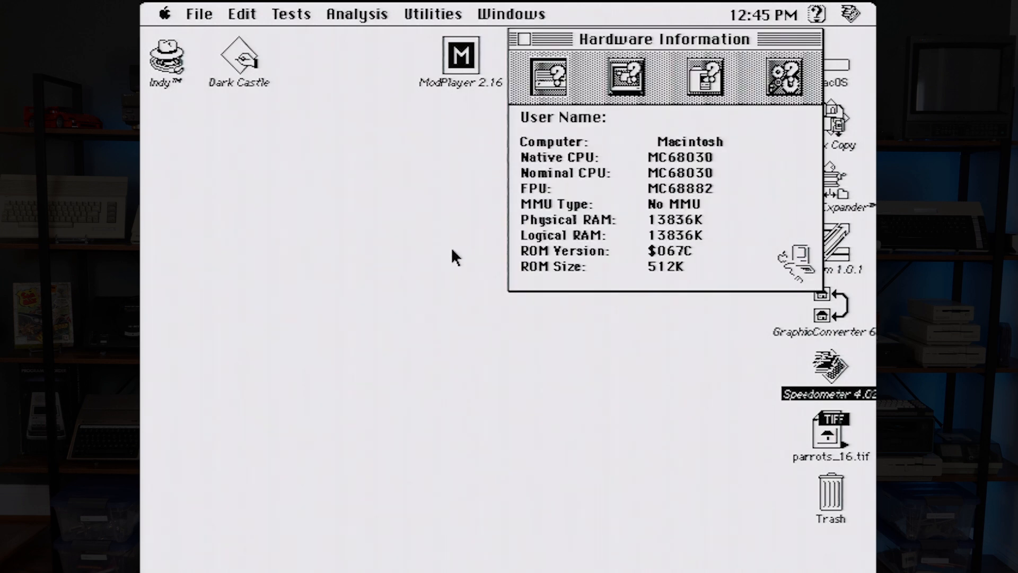
Move the Hardware Information window away from the desktop icons and run Speedometer's full set of tests, including the FPU and monochrome color benchmarks
{"action": "left_click_drag", "start_coordinate": [598, 39], "coordinate": [266, 154]}
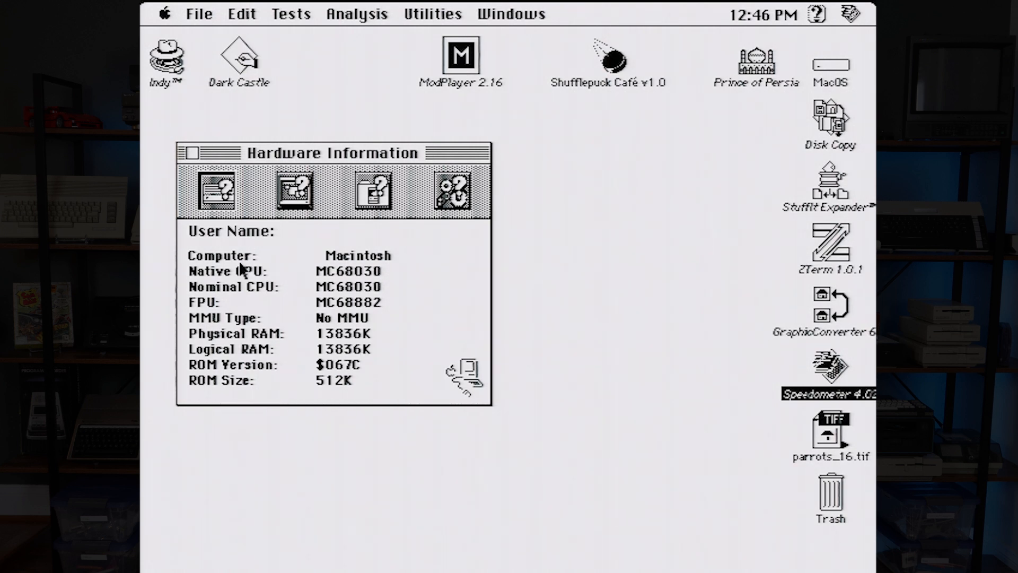
{"action": "left_click_drag", "start_coordinate": [291, 14], "coordinate": [307, 130]}
{"action": "left_click", "coordinate": [477, 256]}
{"action": "left_click", "coordinate": [621, 325]}
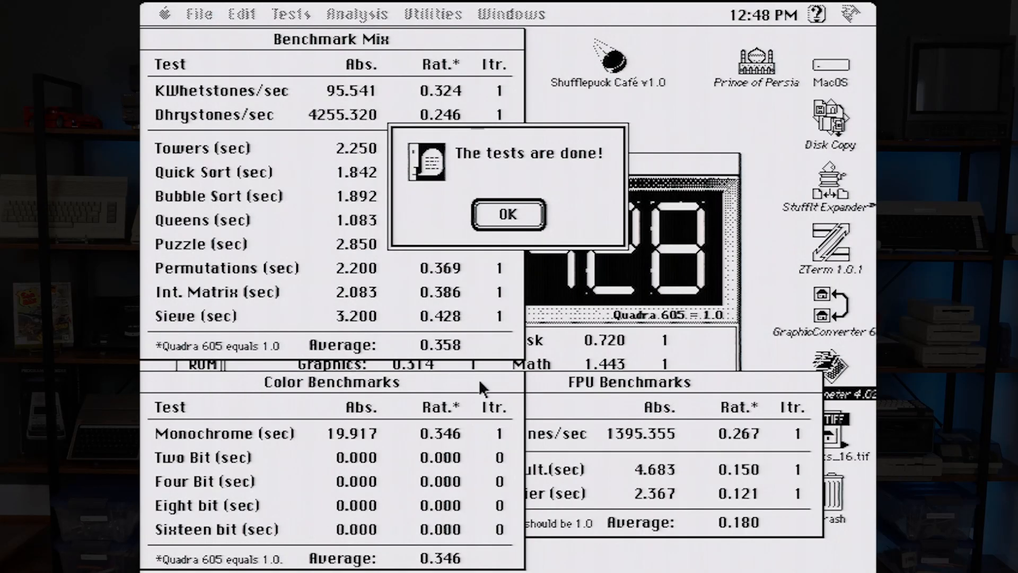
{"action": "left_click", "coordinate": [507, 215]}
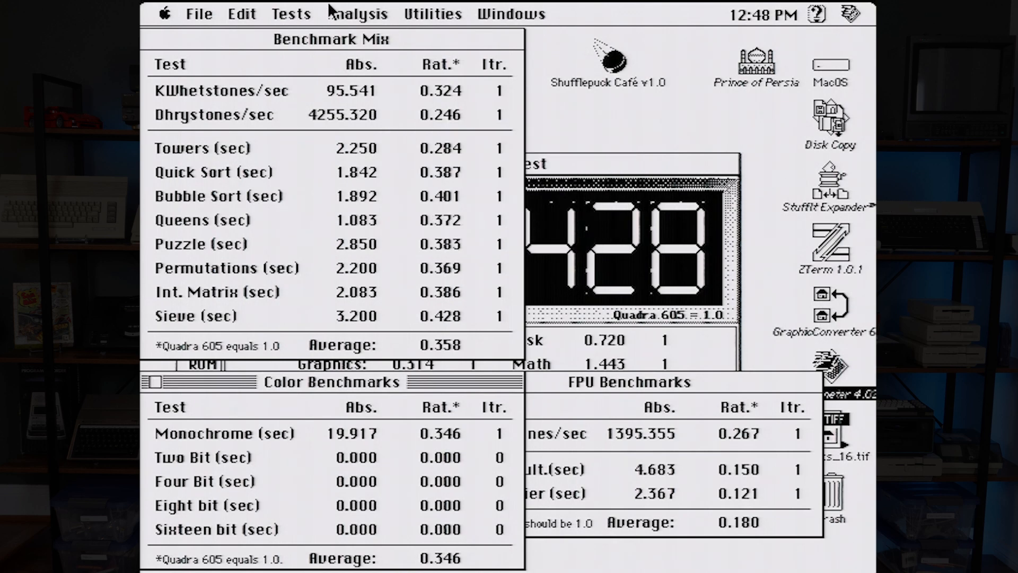
Open a systems comparison using Machine Records and compare this machine's results with the Mac Classic and Mac IIci
{"action": "left_click", "coordinate": [368, 13]}
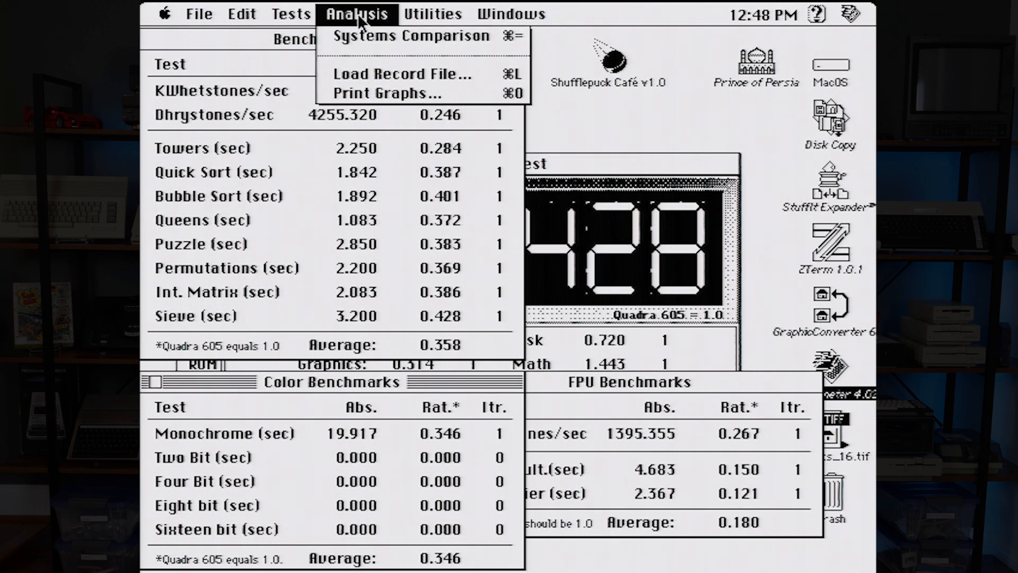
{"action": "left_click", "coordinate": [365, 36]}
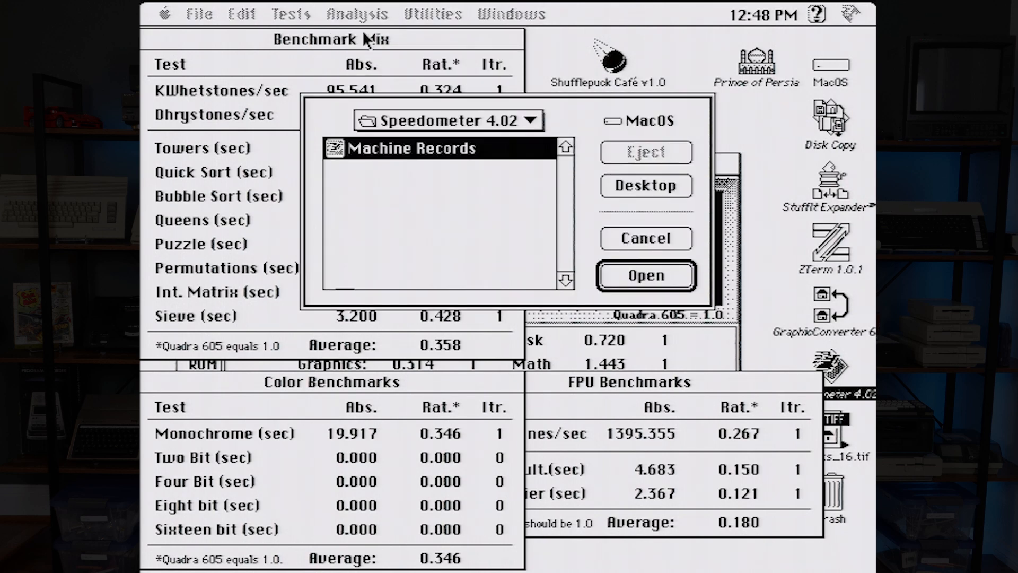
{"action": "left_click", "coordinate": [646, 275]}
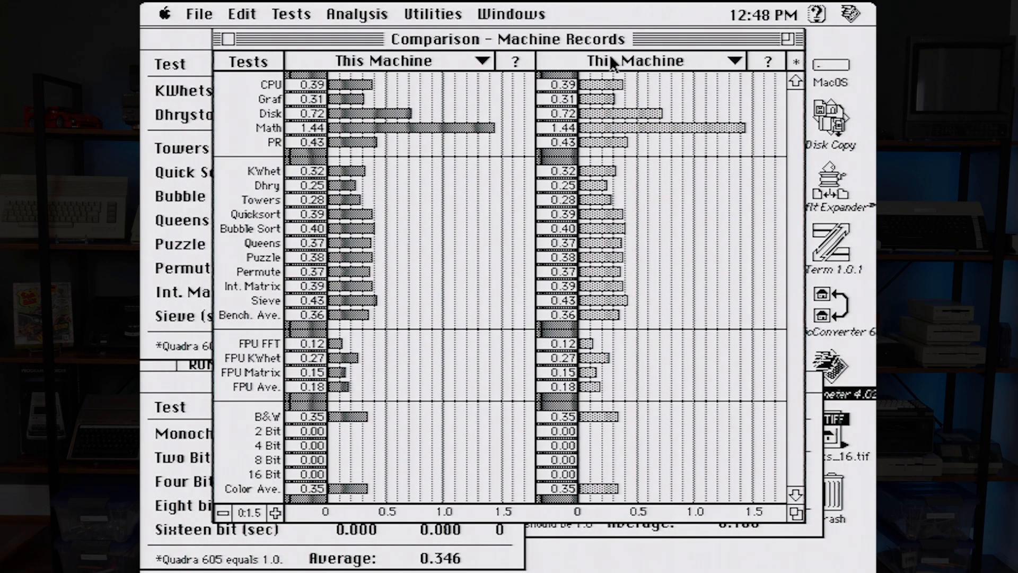
{"action": "left_click", "coordinate": [482, 60]}
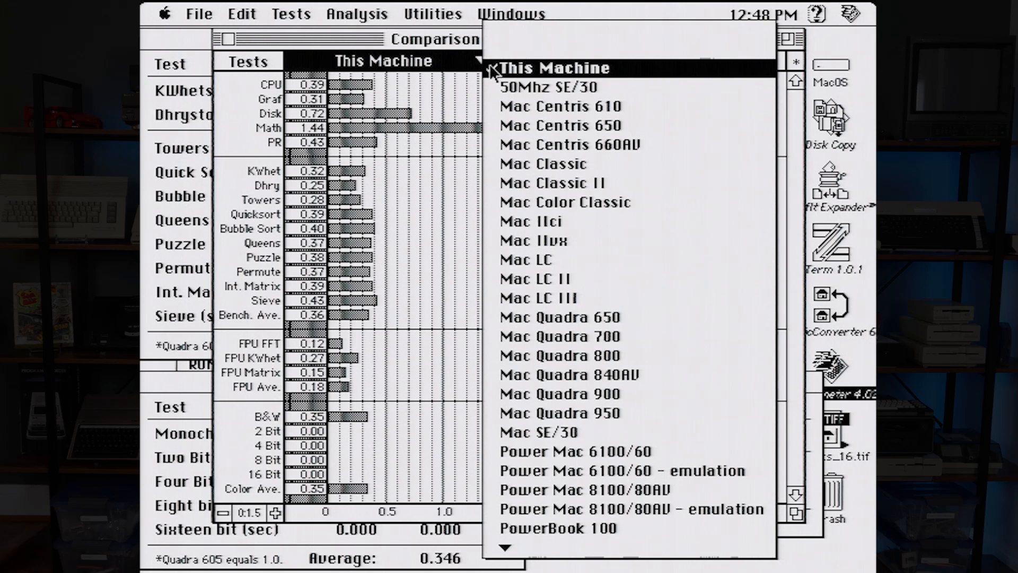
{"action": "left_click", "coordinate": [576, 166]}
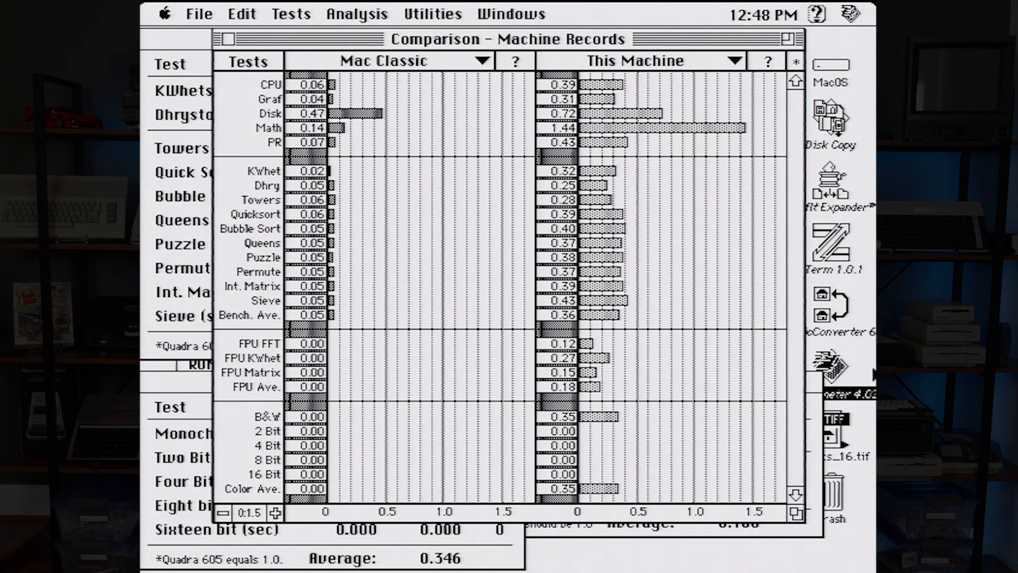
{"action": "left_click", "coordinate": [483, 62]}
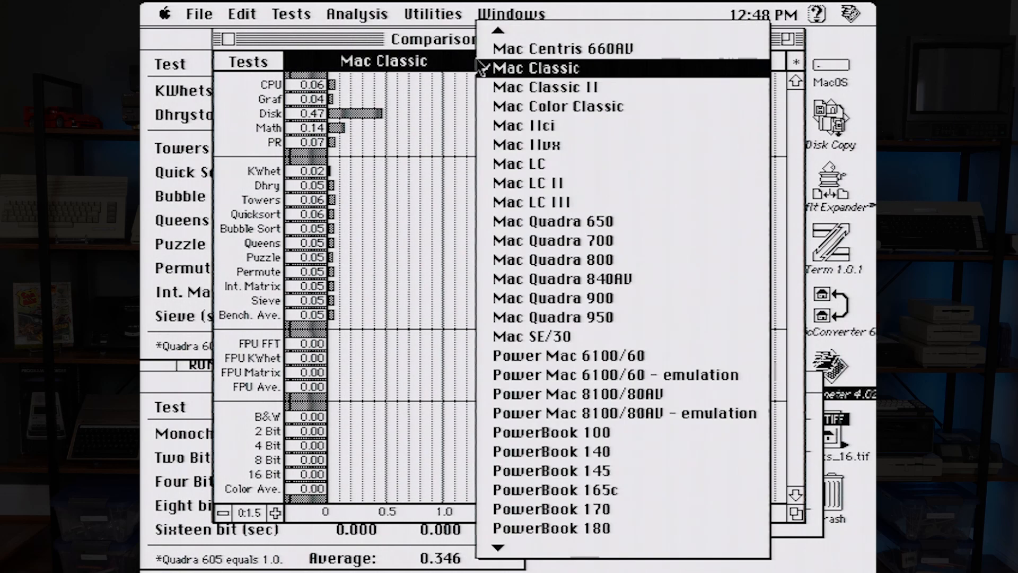
{"action": "left_click", "coordinate": [546, 126]}
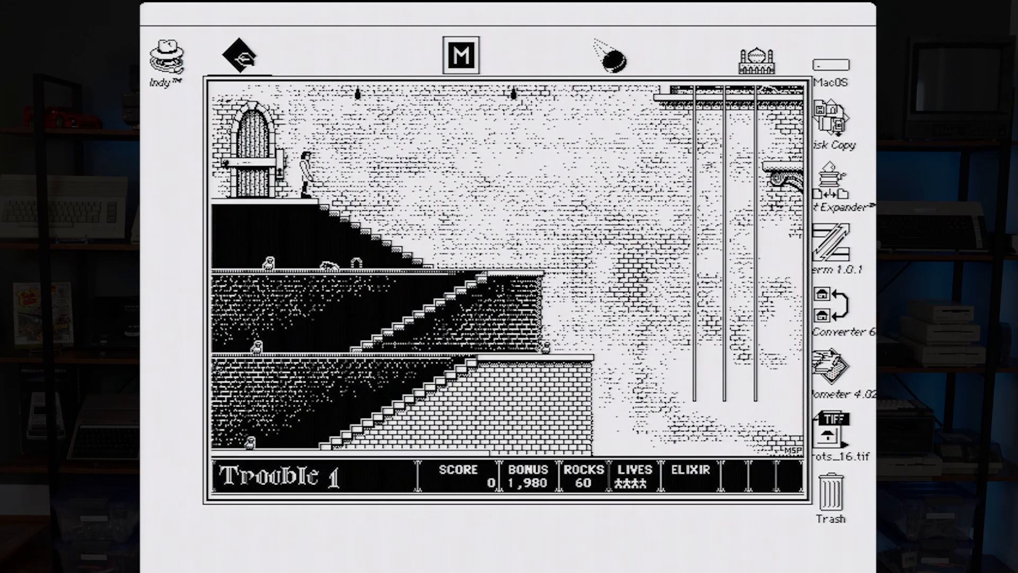
Quit Dark Castle and try launching Indy from the Mac desktop, restarting the Amiga to leave it
{"action": "key", "text": "super+q"}
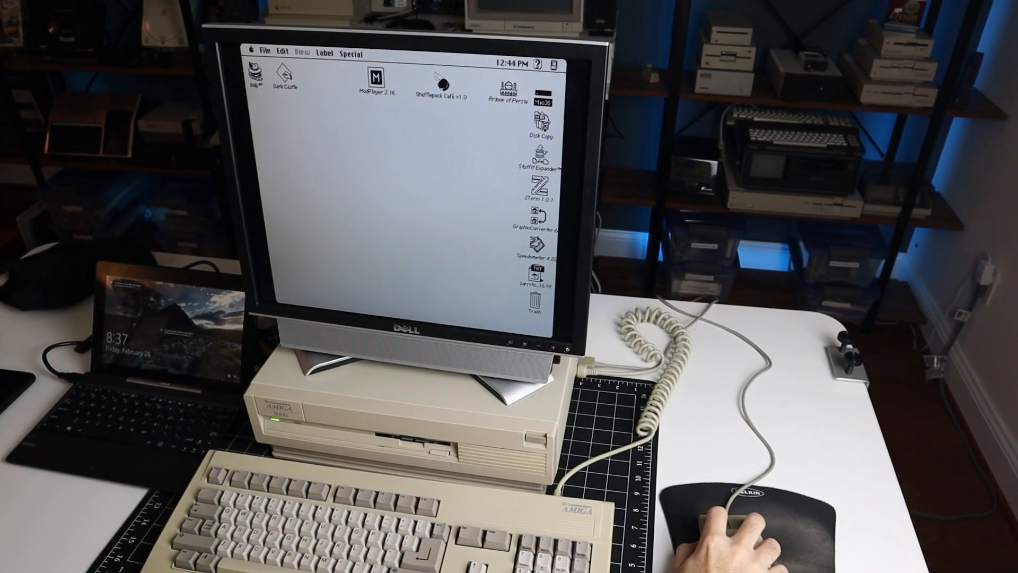
{"action": "double_click", "coordinate": [255, 74]}
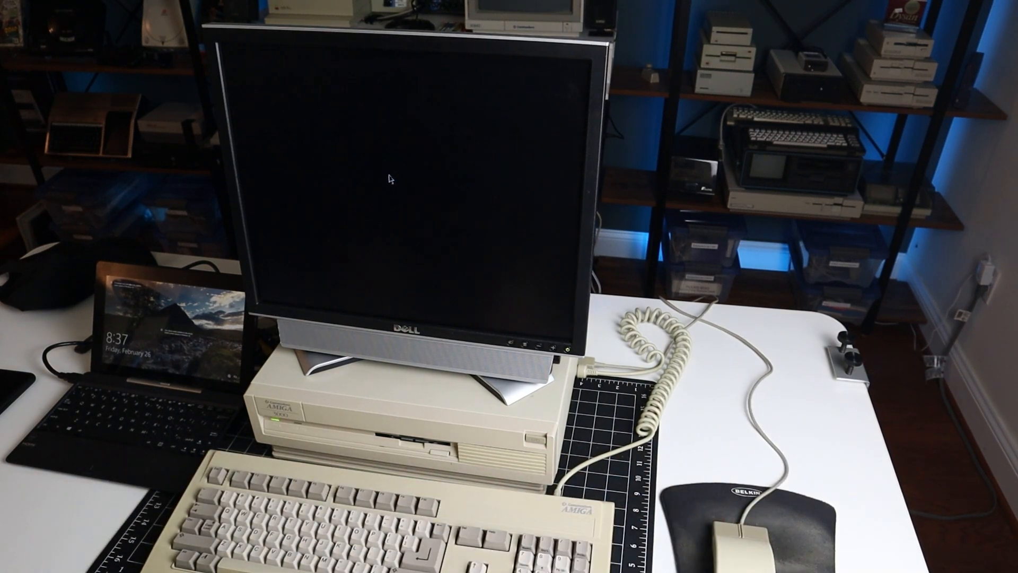
{"action": "key", "text": "ctrl+Super_L+Super_R"}
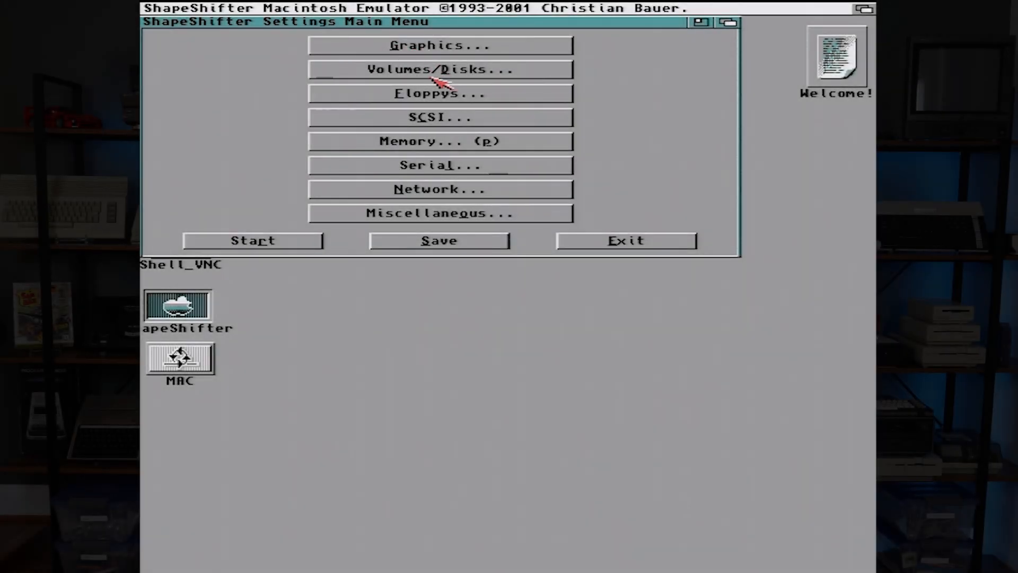
Examine ShapeShifter's floppy, SCSI, serial and network settings
{"action": "left_click", "coordinate": [445, 95]}
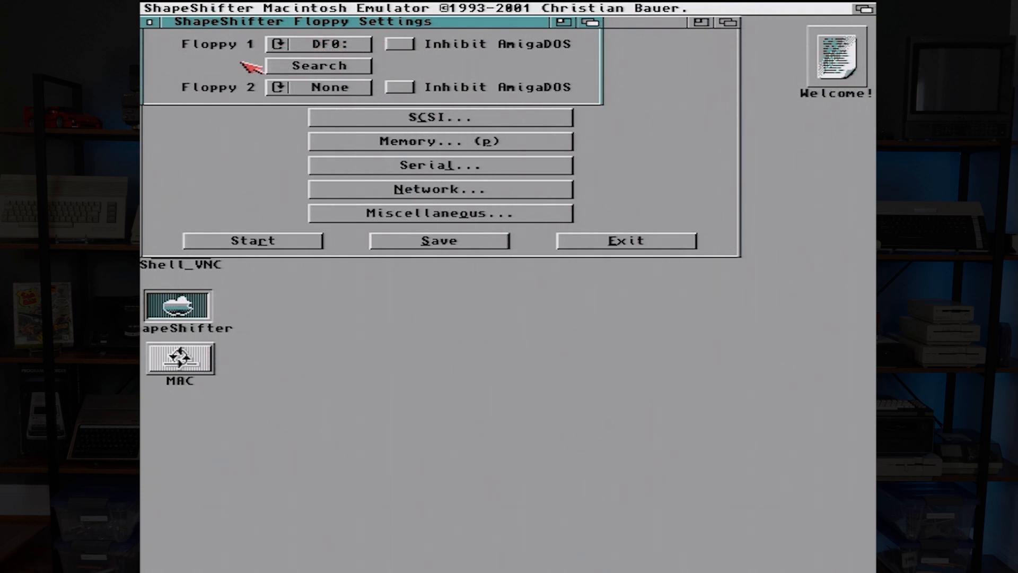
{"action": "left_click", "coordinate": [150, 22]}
{"action": "left_click", "coordinate": [413, 120]}
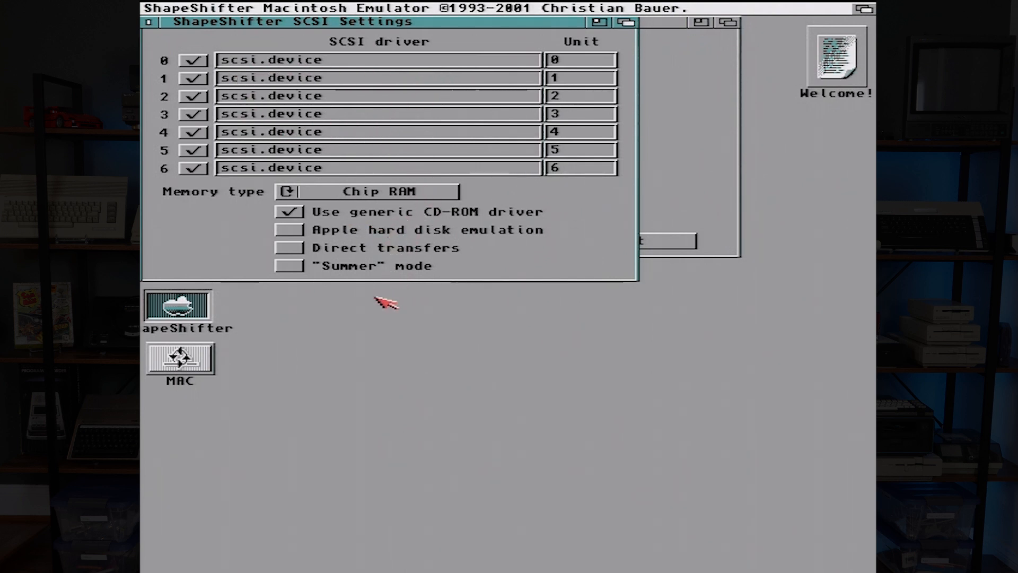
{"action": "left_click", "coordinate": [150, 22]}
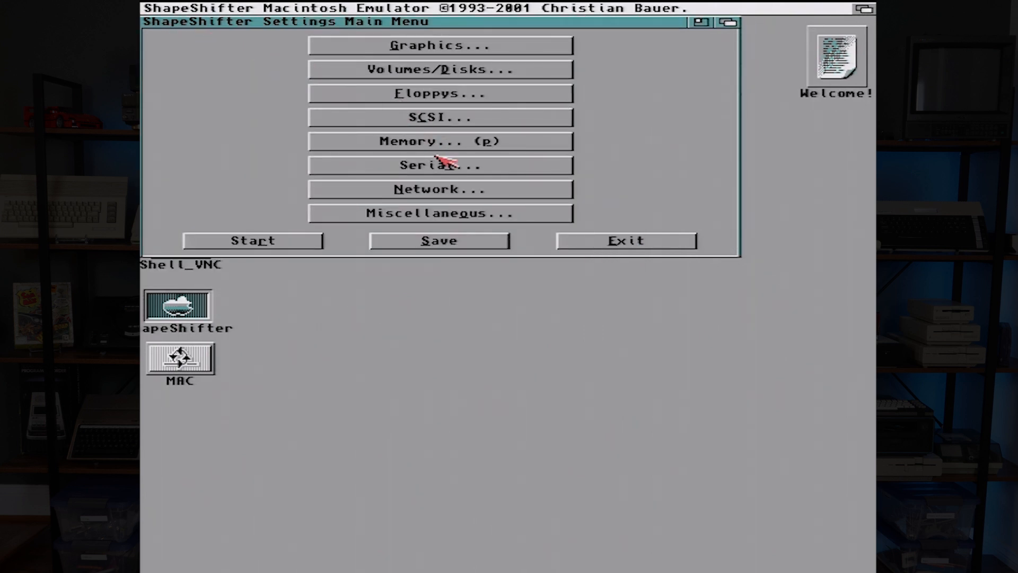
{"action": "left_click", "coordinate": [451, 167]}
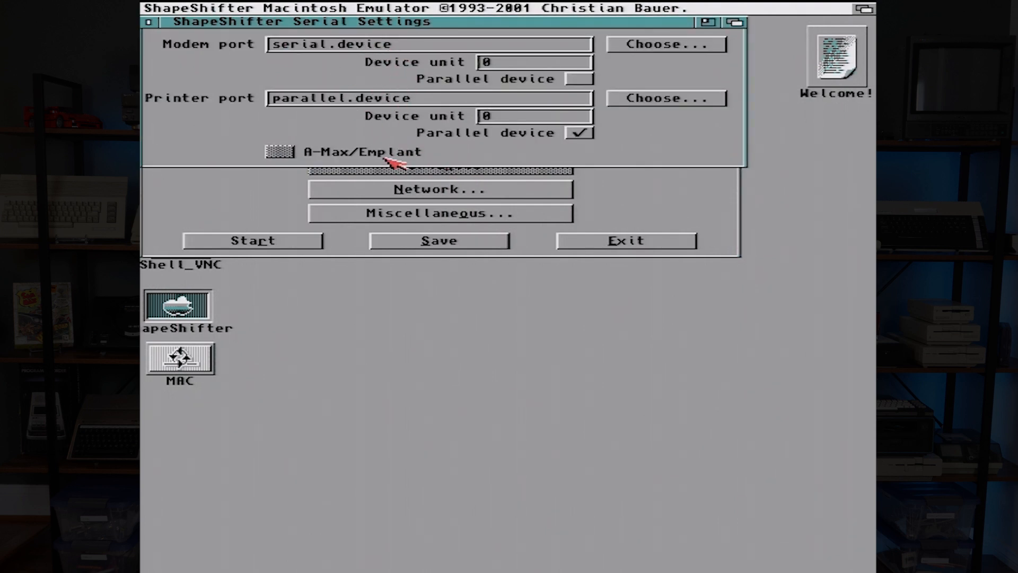
{"action": "left_click", "coordinate": [150, 22]}
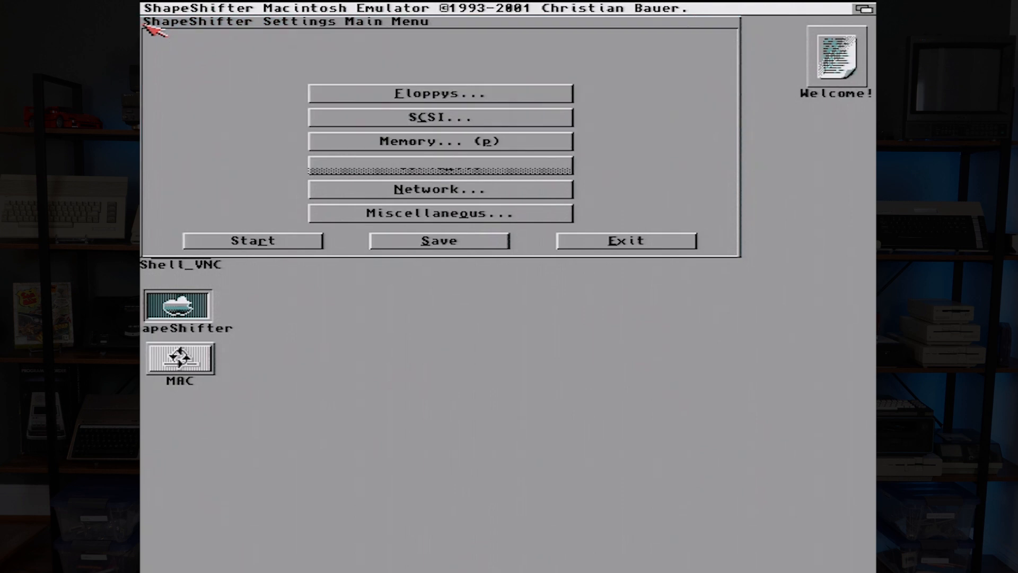
{"action": "left_click", "coordinate": [411, 194]}
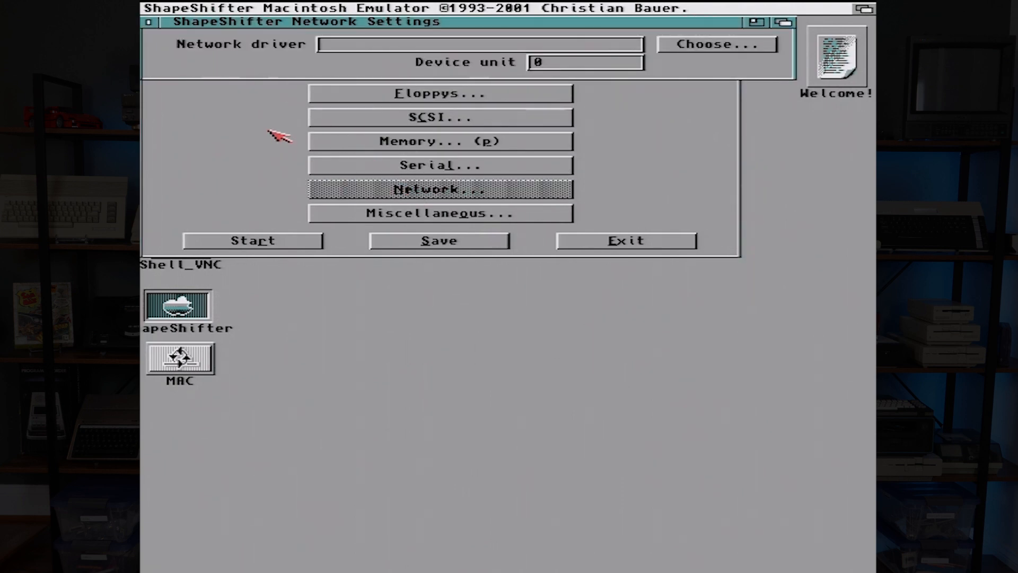
{"action": "left_click", "coordinate": [150, 22]}
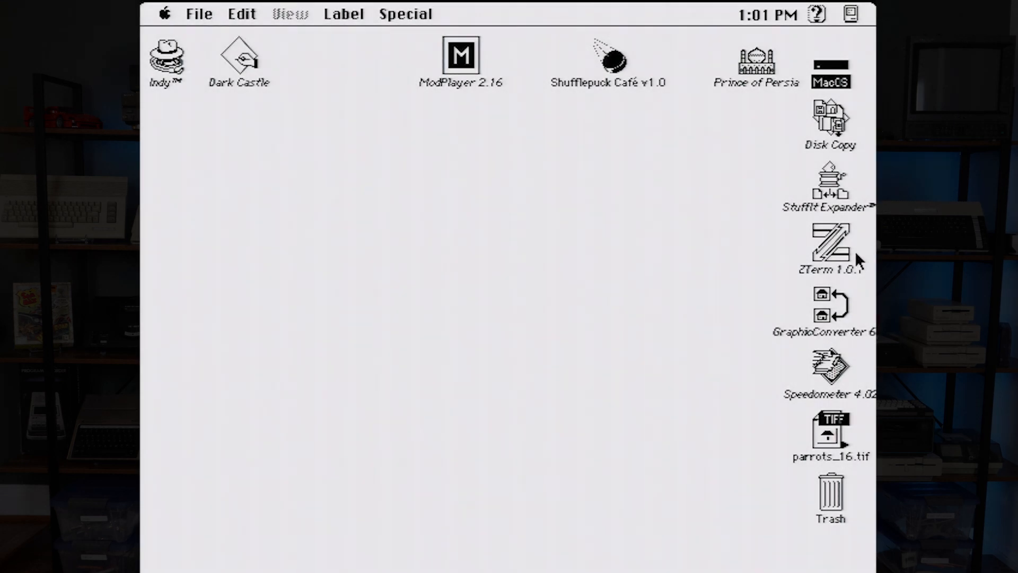
Launch ZTerm 1.0.1 from the Mac desktop and query the modem's information with ati and its stored addresses with at&z?
{"action": "left_click", "coordinate": [828, 258]}
{"action": "double_click", "coordinate": [828, 257]}
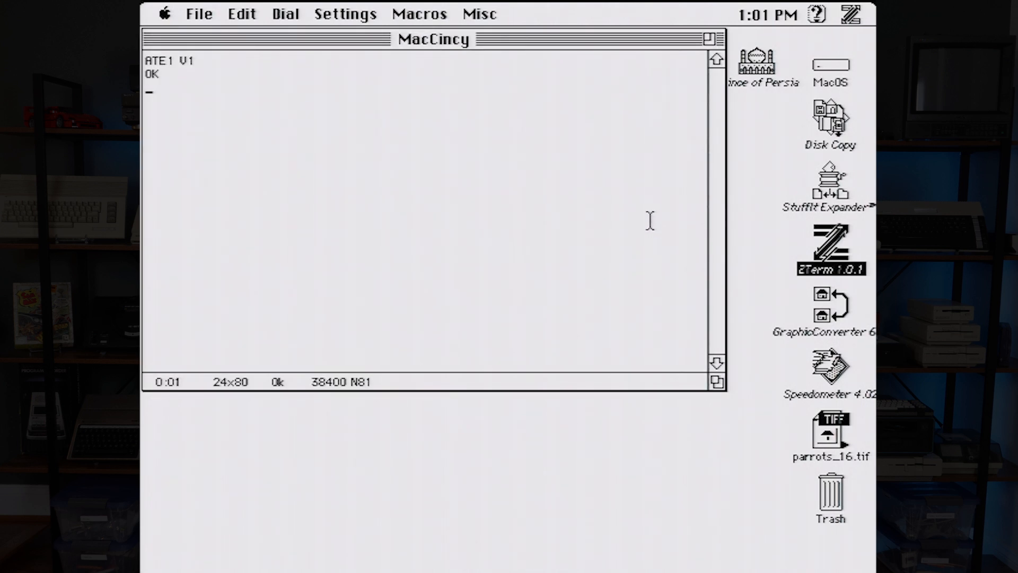
{"action": "type", "text": "ati"}
{"action": "key", "text": "Return"}
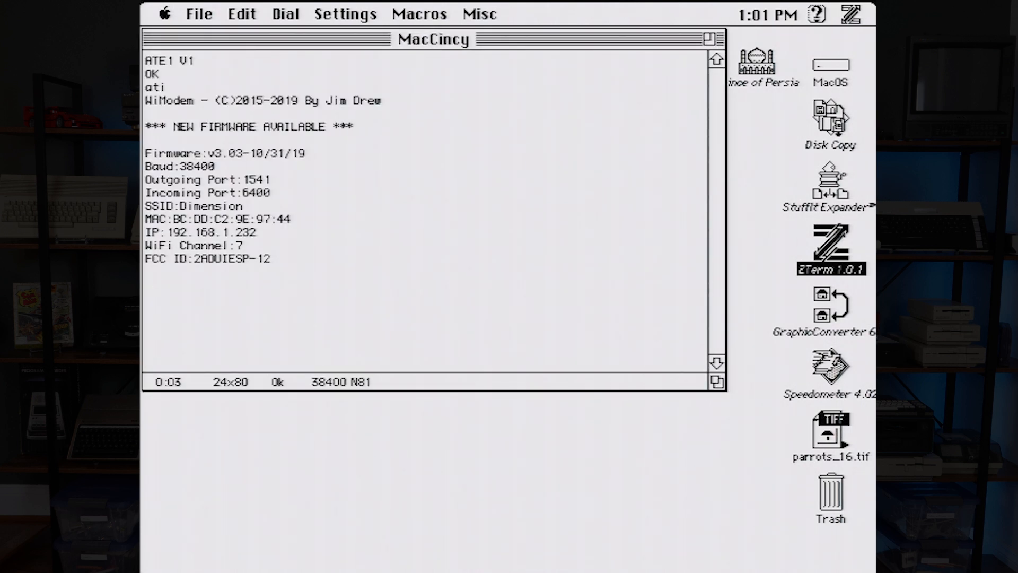
{"action": "key", "text": "Return"}
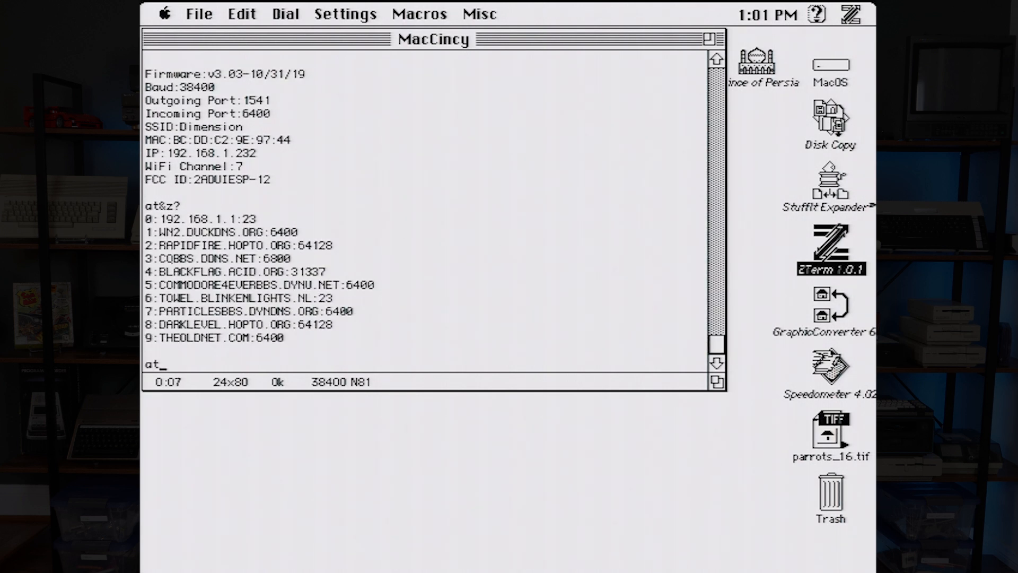
Dial stored address 3 with atds=3, log in to the Captain's Quarters II BBS with the username and password, and page through its welcome screens
{"action": "type", "text": "atds=3"}
{"action": "key", "text": "Return"}
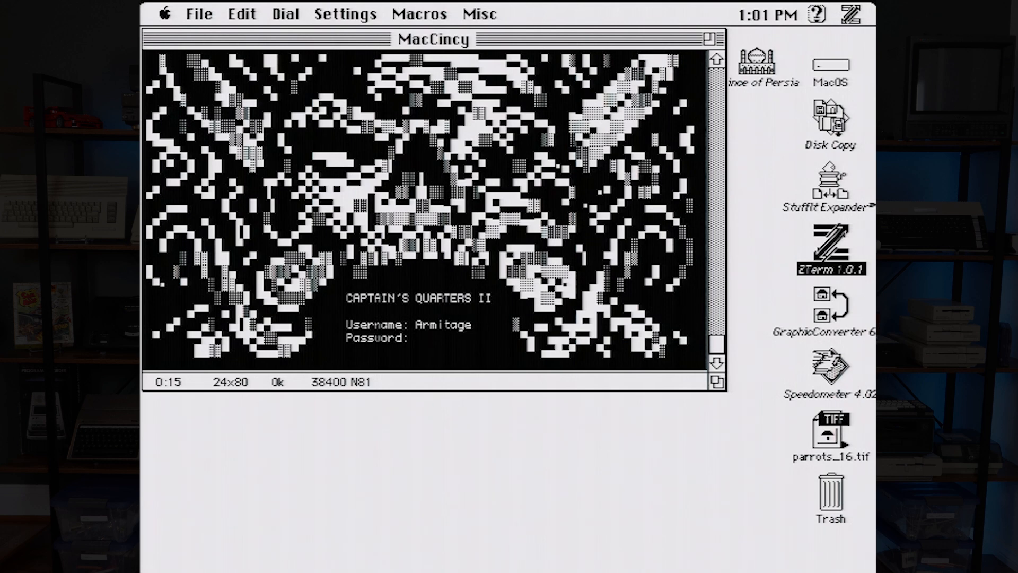
{"action": "key", "text": "Return"}
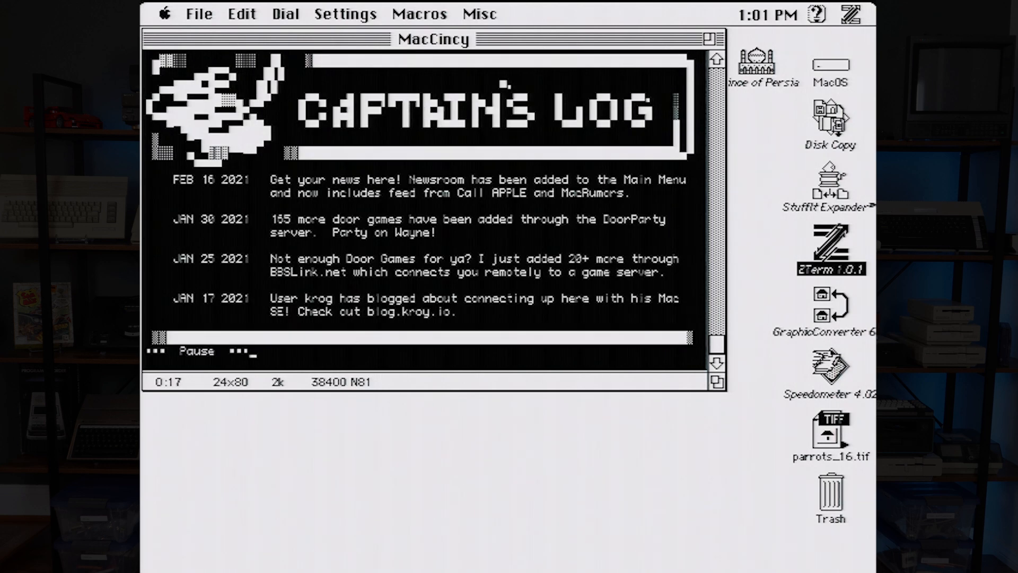
{"action": "key", "text": "Return"}
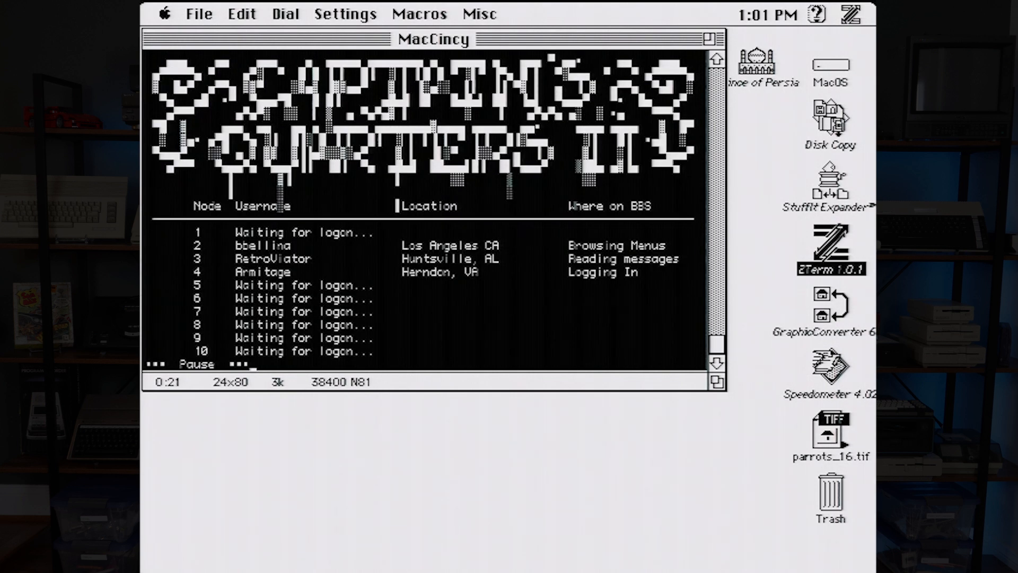
{"action": "key", "text": "Return"}
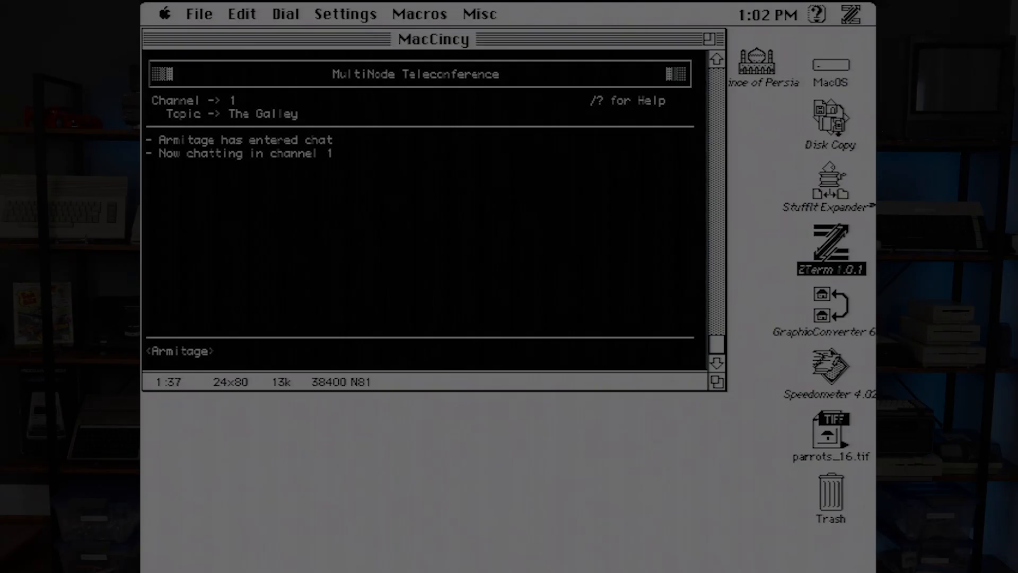
Send the message "Hey all, recording some Mac content for #MARCHintosh :)" in the MultiNode Teleconference chat
{"action": "type", "text": "H"}
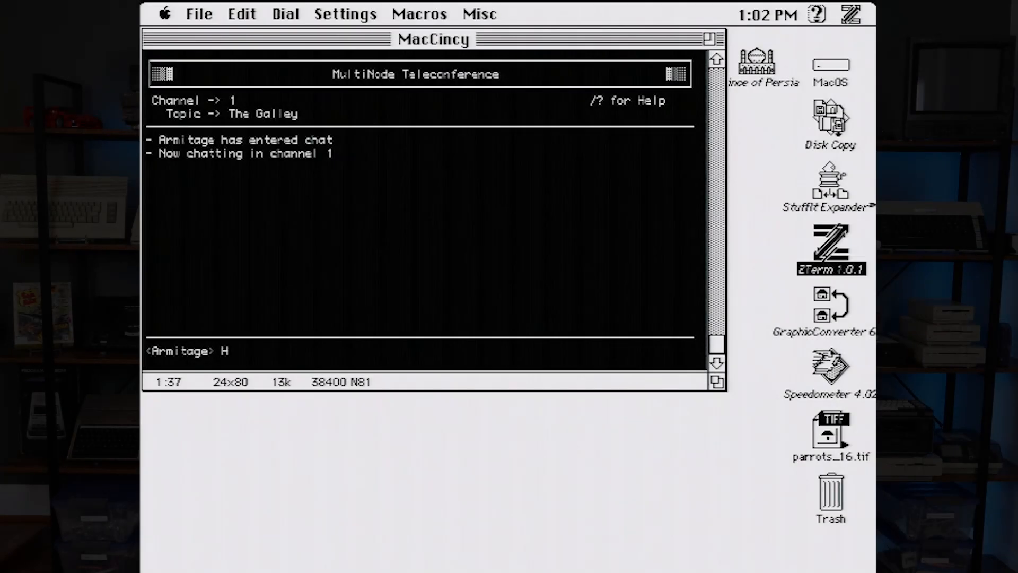
{"action": "type", "text": "ey all, reco"}
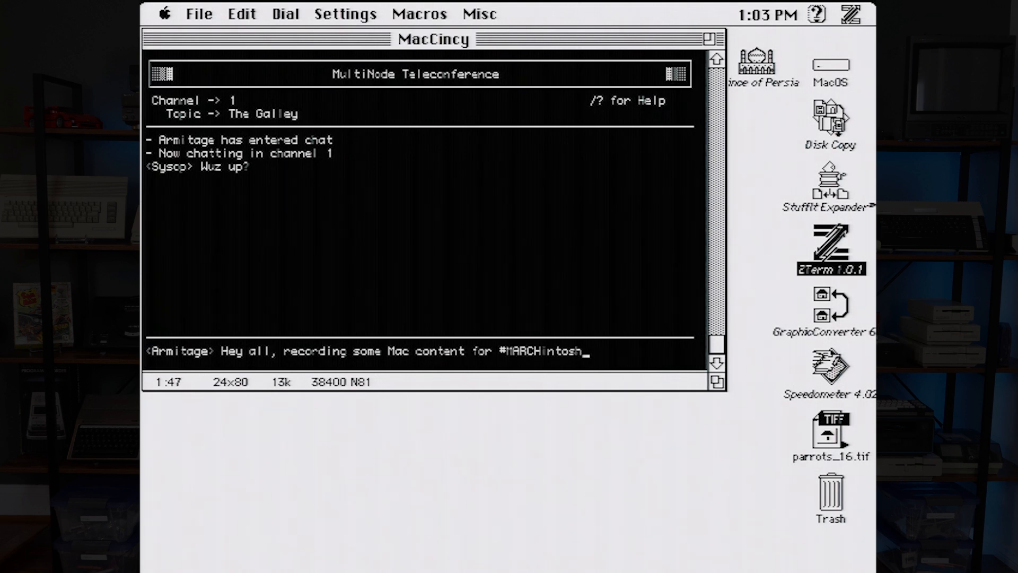
{"action": "key", "text": "Return"}
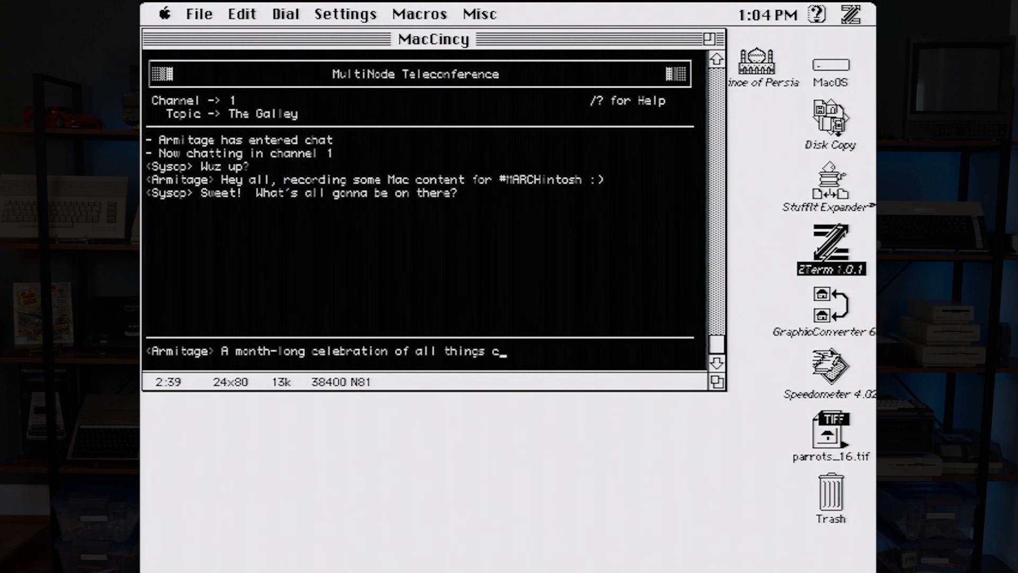
Send the chat messages "A month-long celebration of all things classic Mac" and "YouTube videos, Twitter stuff, etc. There's even a website!"
{"action": "key", "text": "Return"}
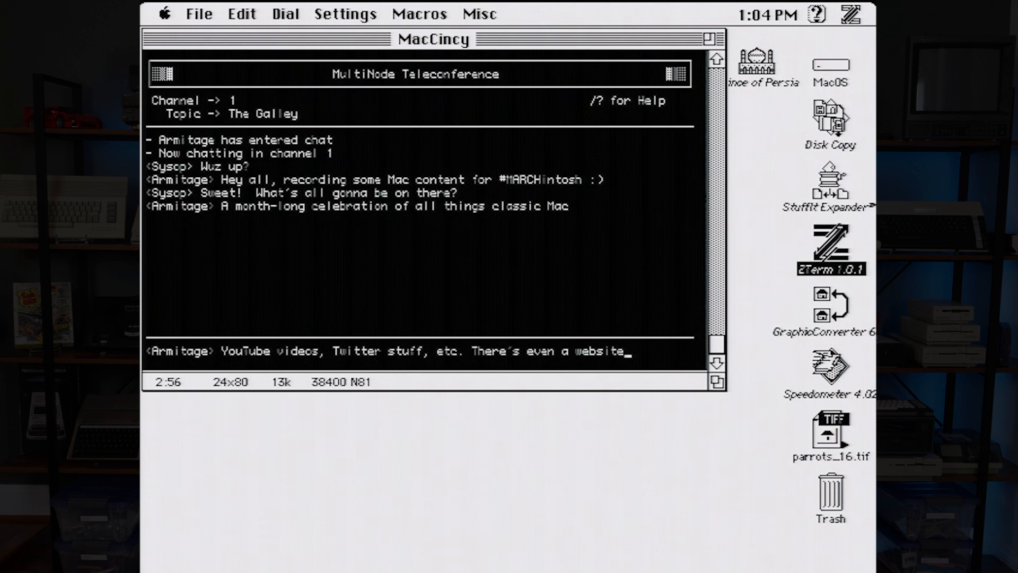
{"action": "key", "text": "Return"}
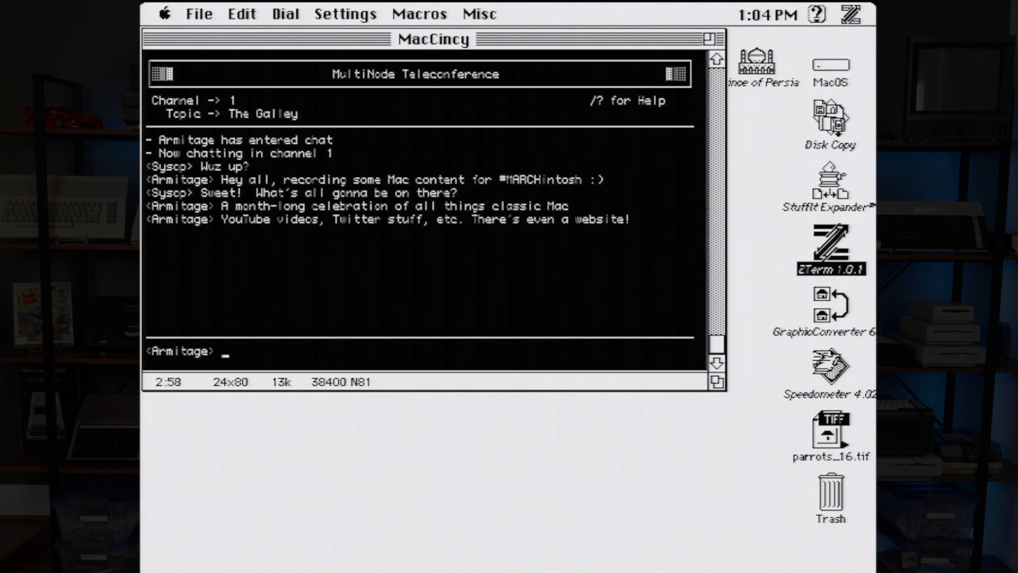